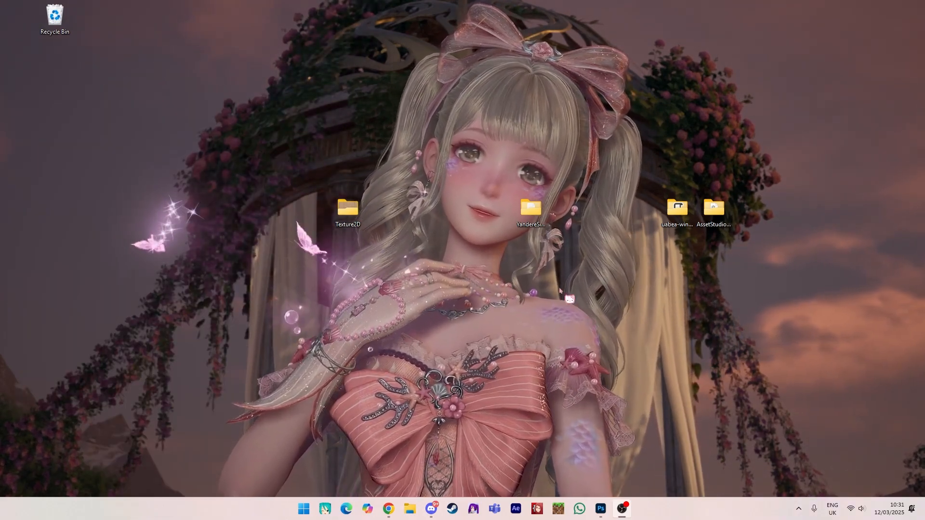
Step: Gather the uabea-windows, AssetStudio and YandereSimLauncher folders side by side near the middle of the desktop
drag(651, 145, 747, 259)
drag(714, 209, 494, 301)
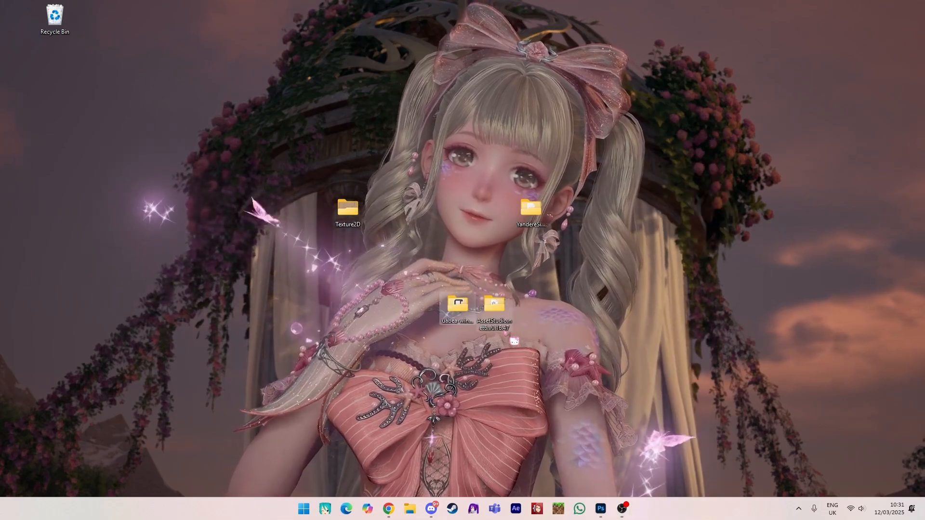
drag(535, 220, 535, 317)
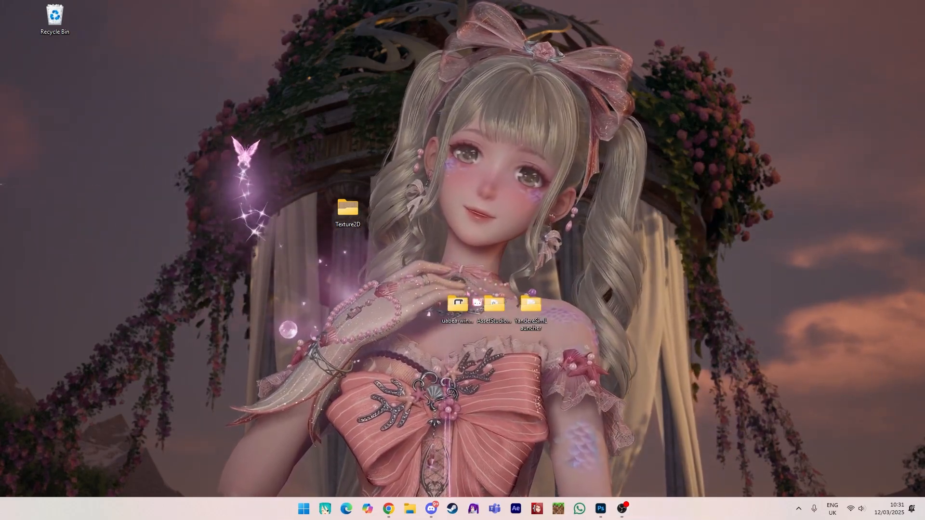
drag(409, 281, 482, 253)
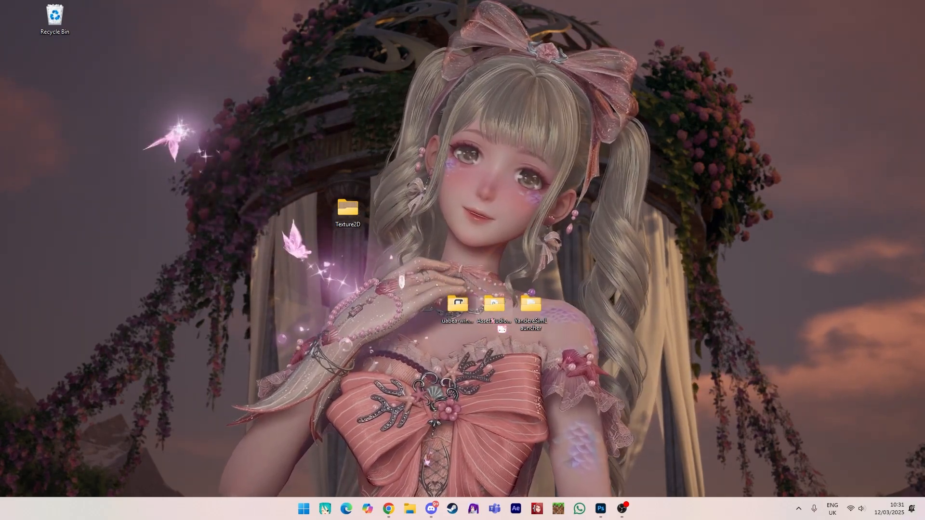
Step: Launch AssetStudioGUI.exe from the AssetStudio.net6.v0.16.47 folder and bring up its file loading dialog
click(552, 339)
double_click(497, 310)
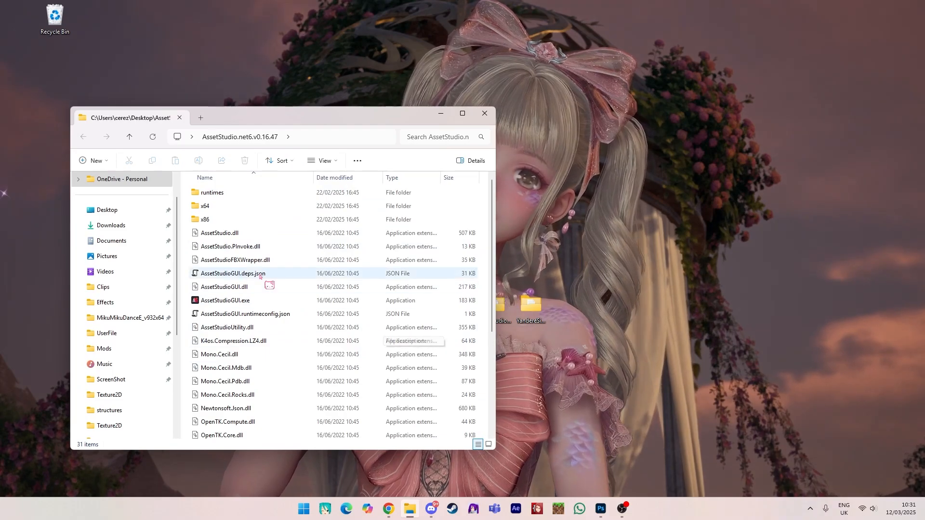
click(243, 304)
double_click(242, 304)
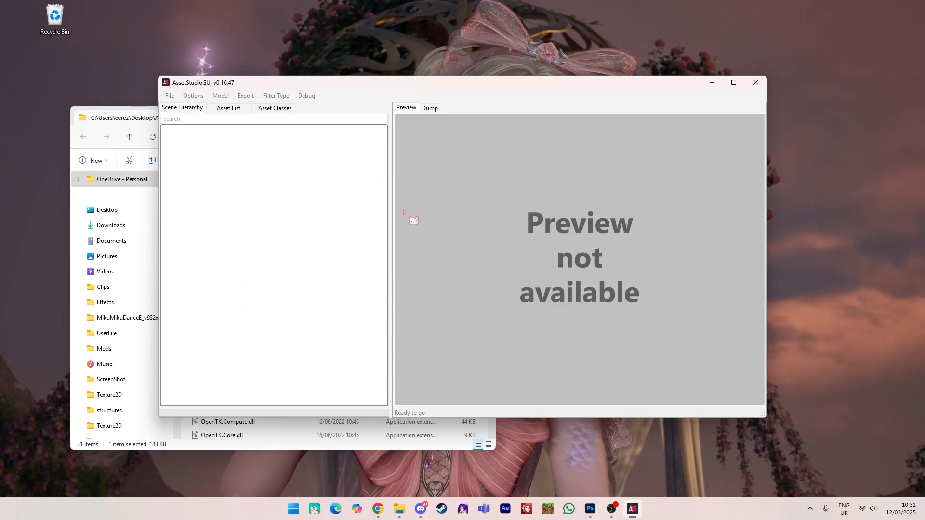
click(168, 97)
click(177, 107)
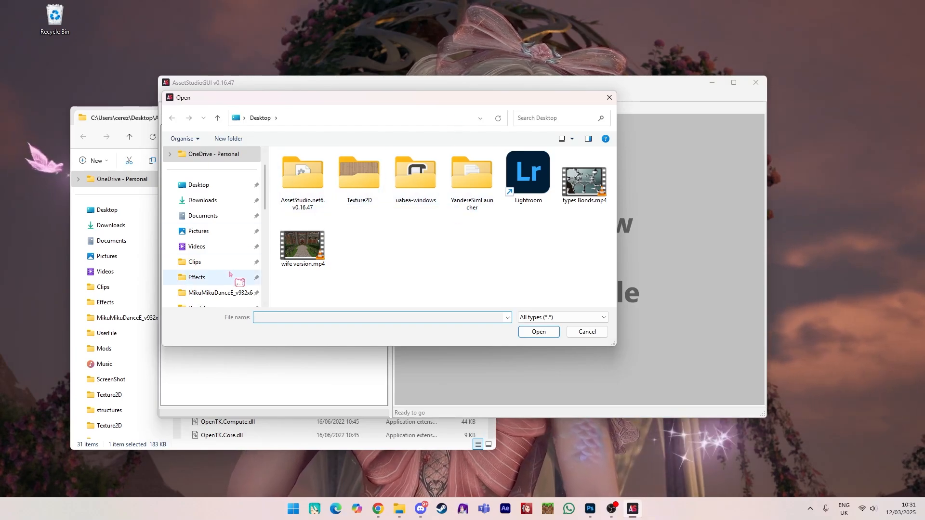
scroll(228, 249, down, 1)
scroll(228, 255, down, 2)
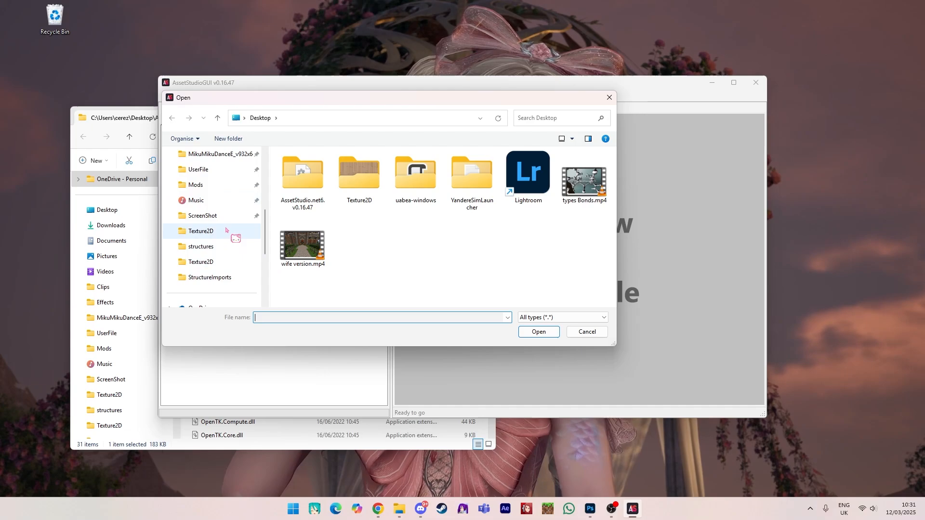
click(227, 231)
click(231, 247)
scroll(234, 251, up, 3)
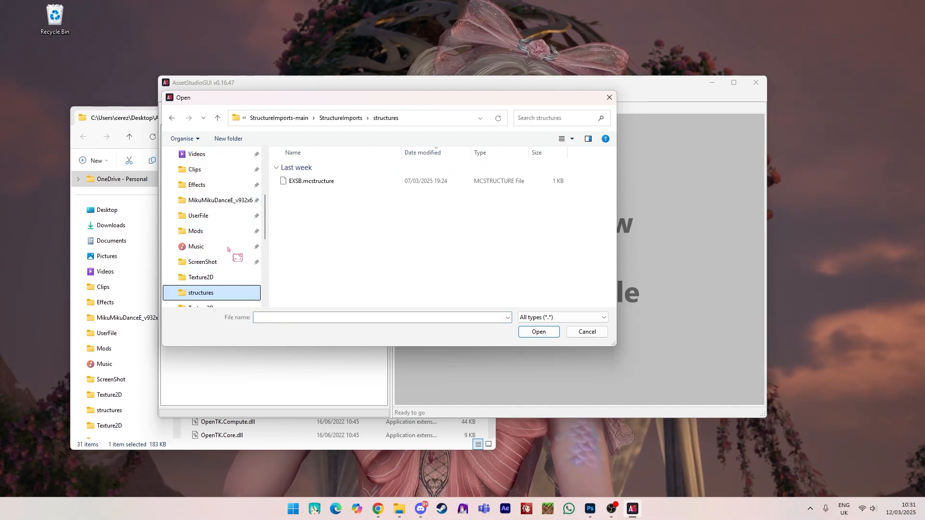
click(199, 185)
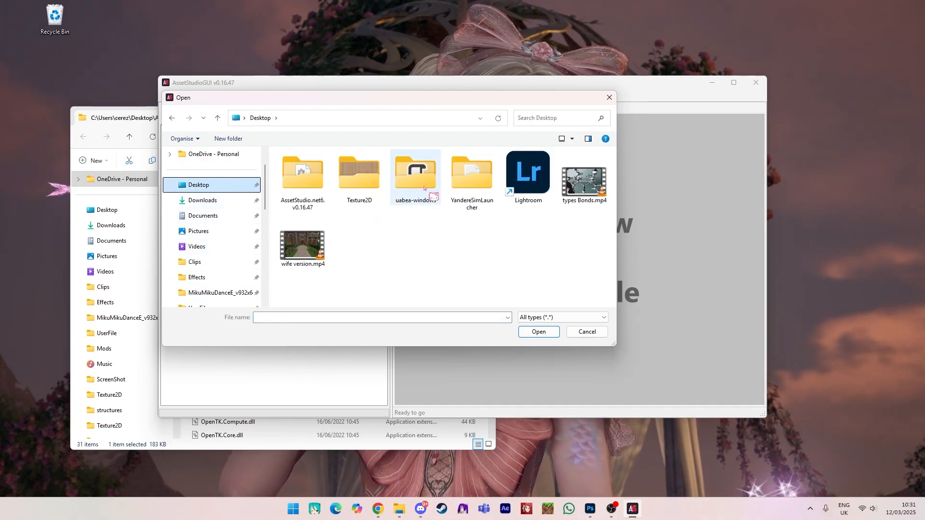
Step: Browse from the desktop to YandereSimLauncher > YandereSimulator > YandereSimulator_Data in the file dialog
double_click(475, 173)
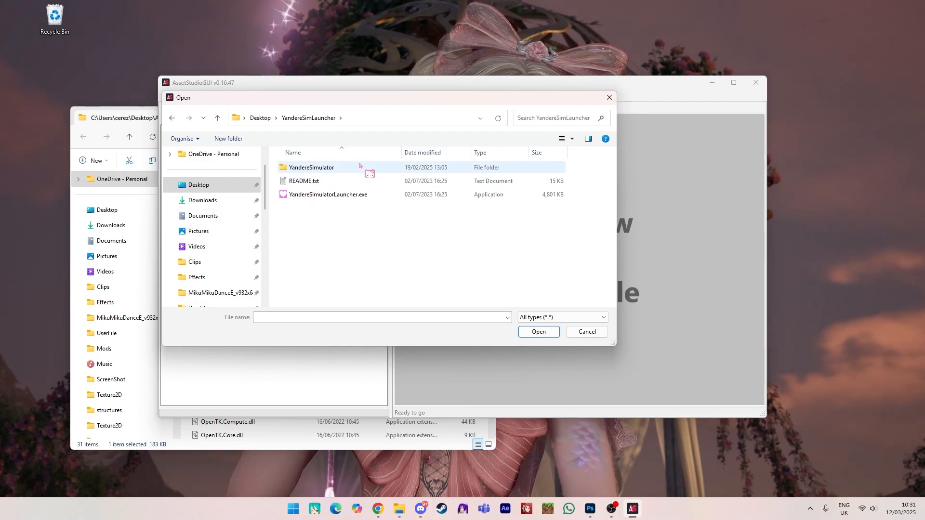
double_click(306, 169)
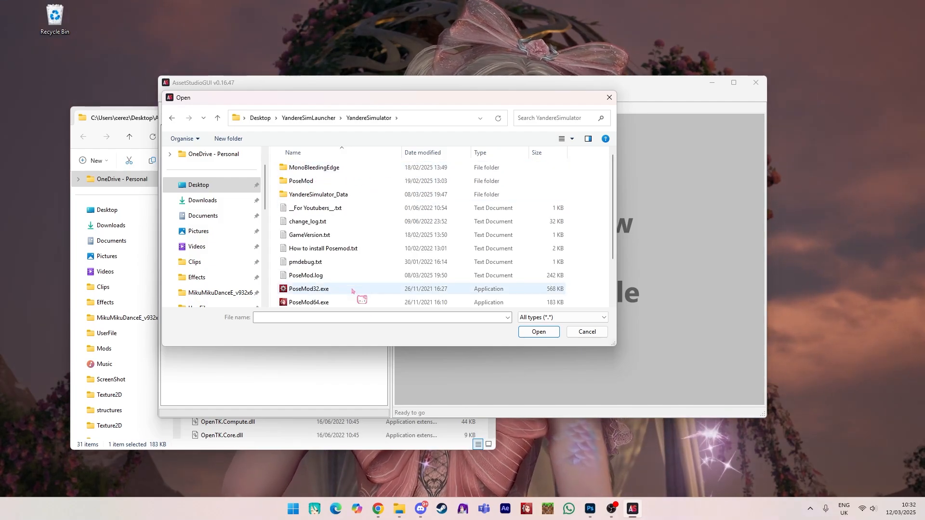
scroll(361, 297, down, 2)
scroll(359, 295, up, 1)
scroll(352, 291, up, 1)
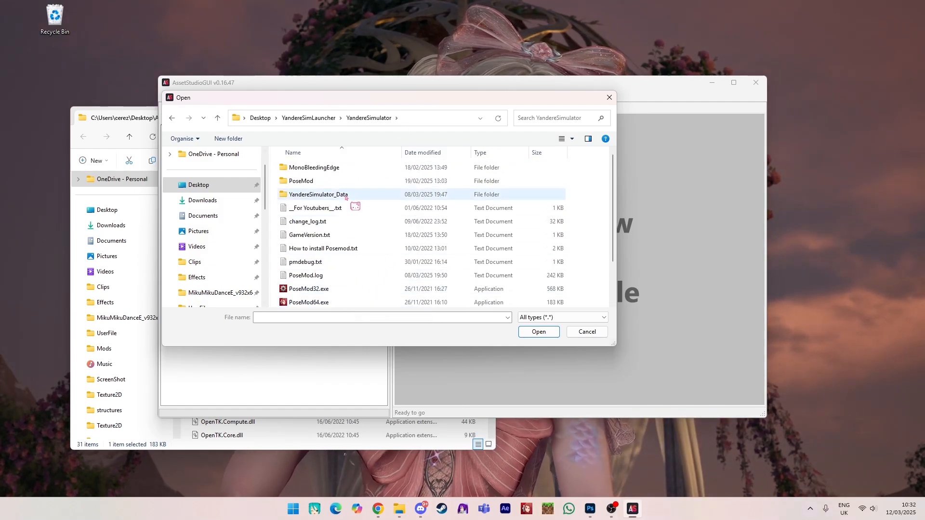
double_click(326, 195)
Step: Load all the files from sharedassets0.assets through sharedassets59.resource
scroll(340, 222, down, 4)
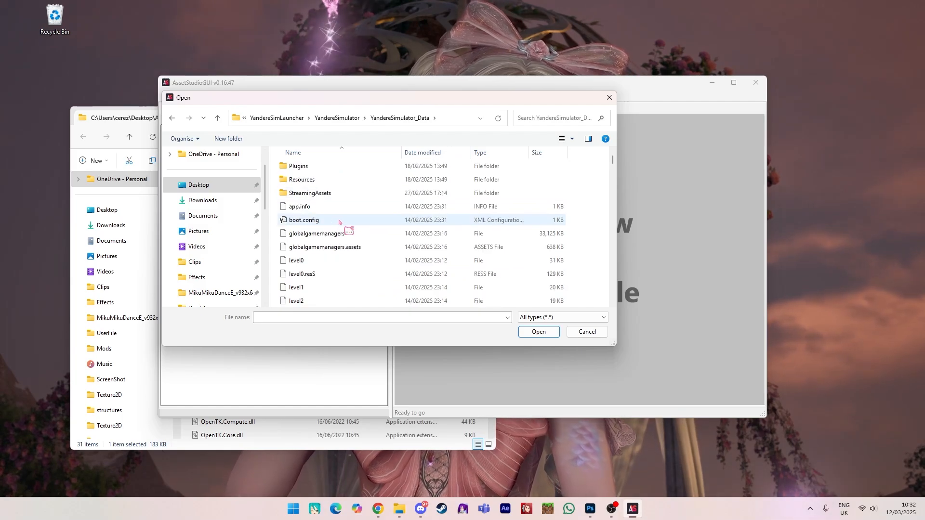
scroll(340, 223, down, 7)
scroll(340, 222, down, 15)
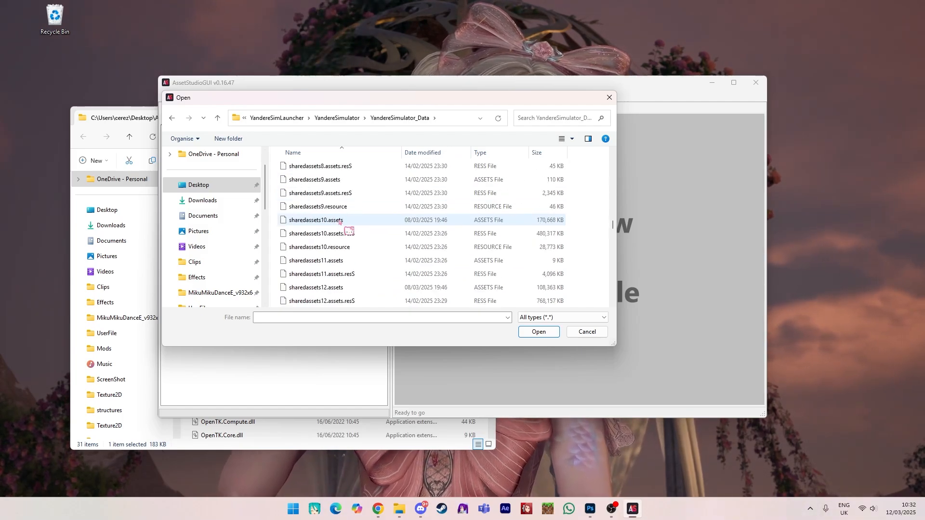
scroll(338, 270, up, 5)
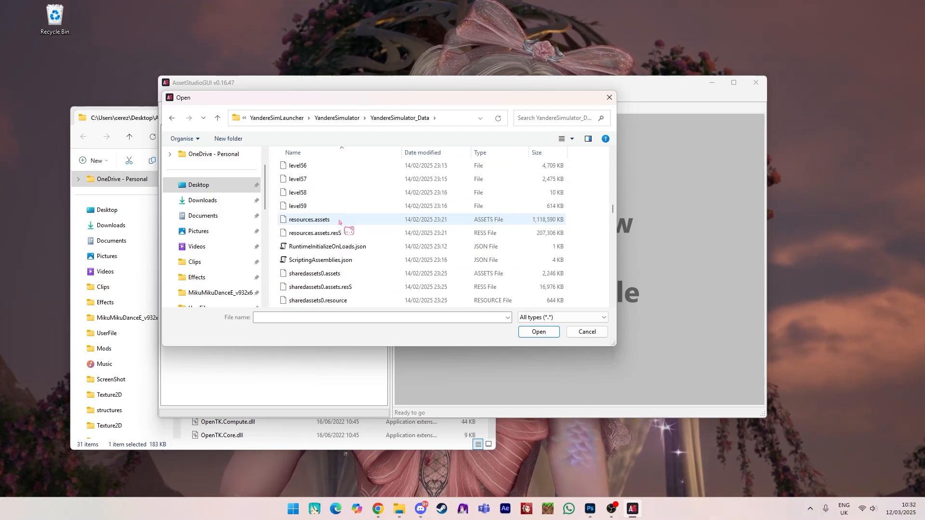
click(339, 272)
drag(621, 215, 618, 311)
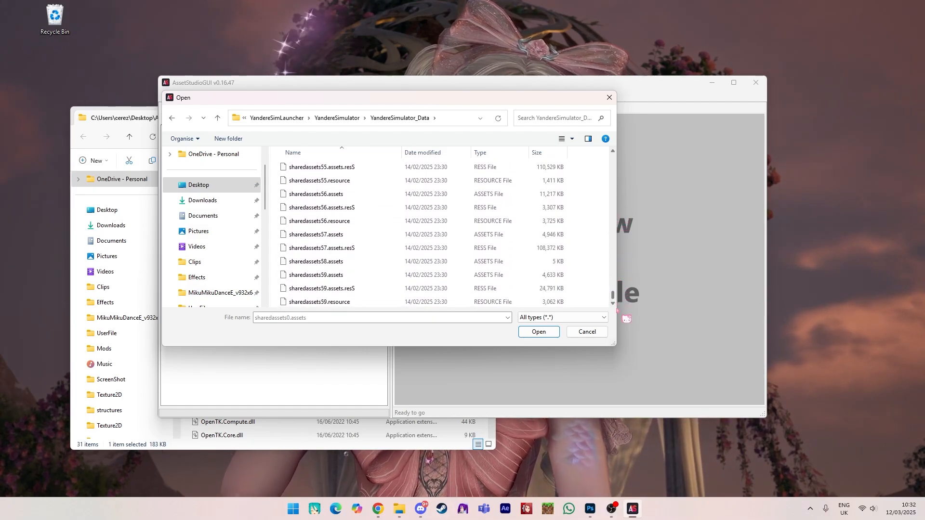
shift+click(347, 302)
click(538, 332)
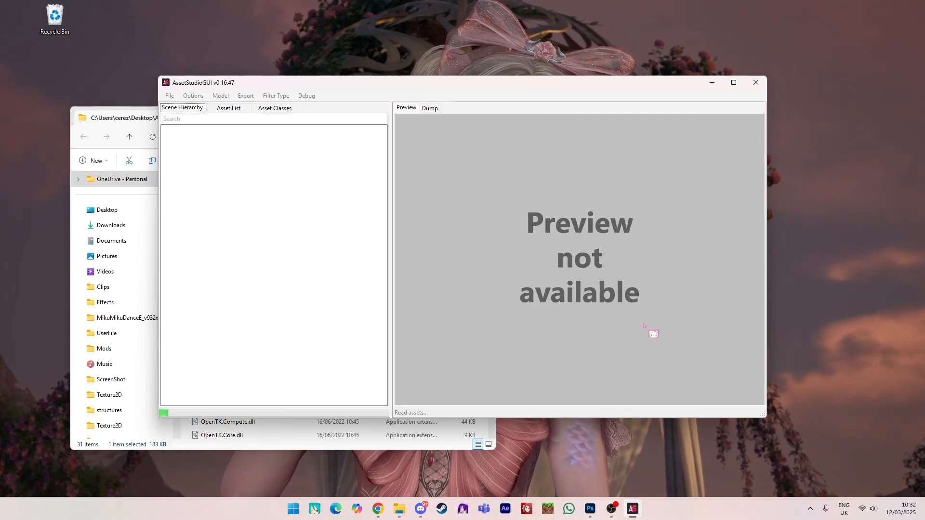
Step: Show the list of loaded assets and restrict it to the Texture2D type
click(228, 108)
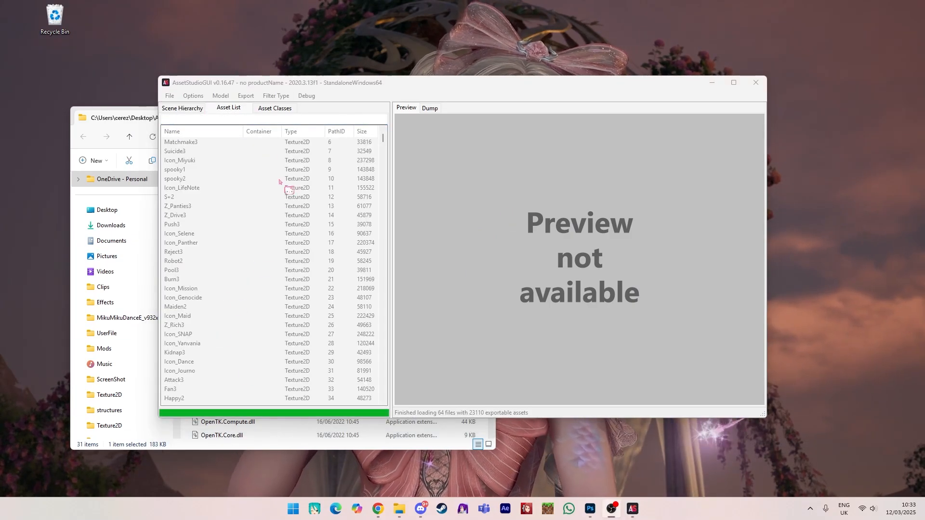
drag(380, 146, 372, 118)
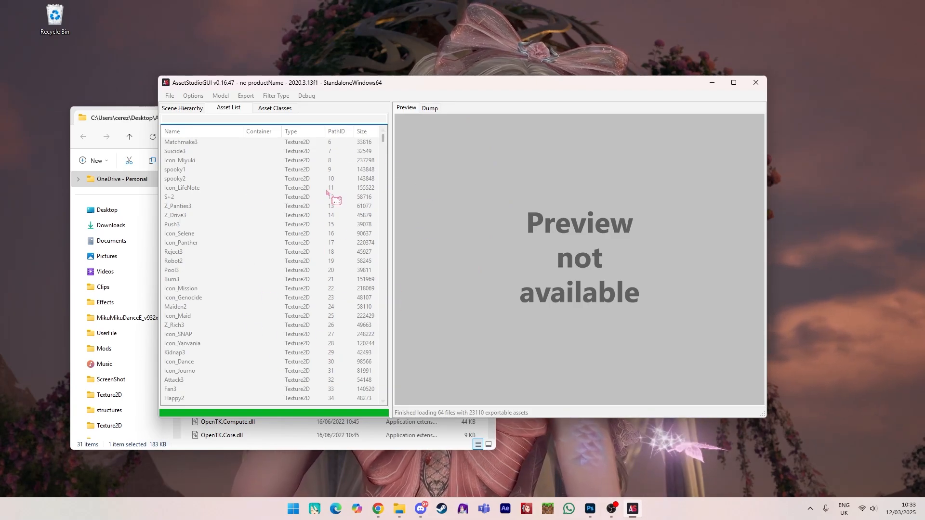
click(280, 96)
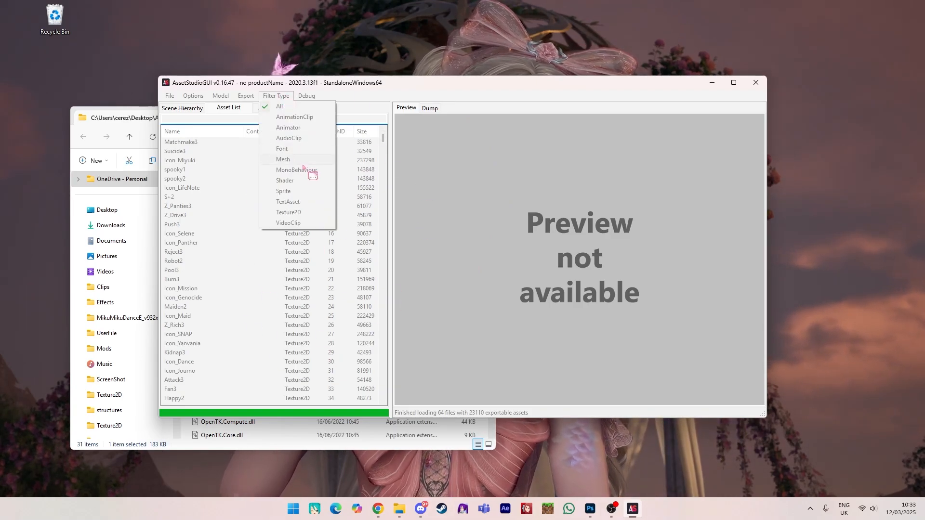
click(302, 212)
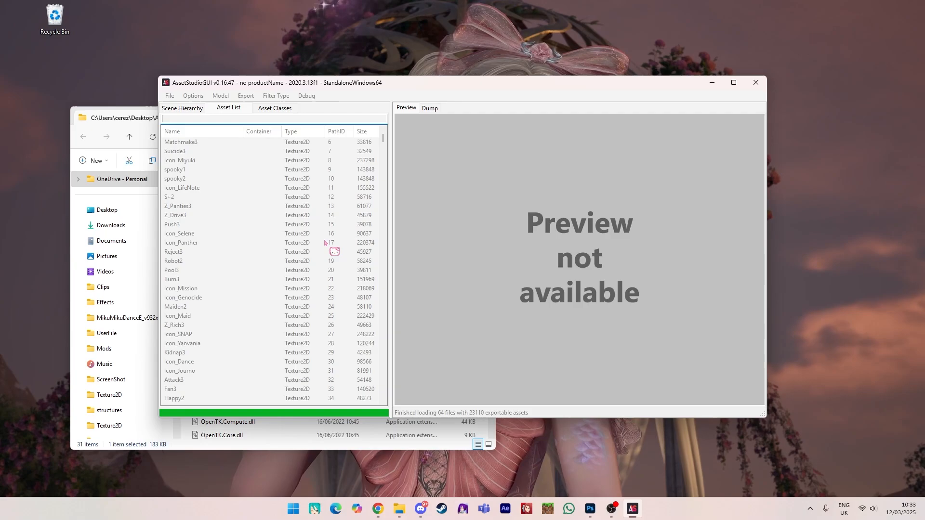
Step: Preview the first textures in the asset list one after another, down to Reject3
click(331, 152)
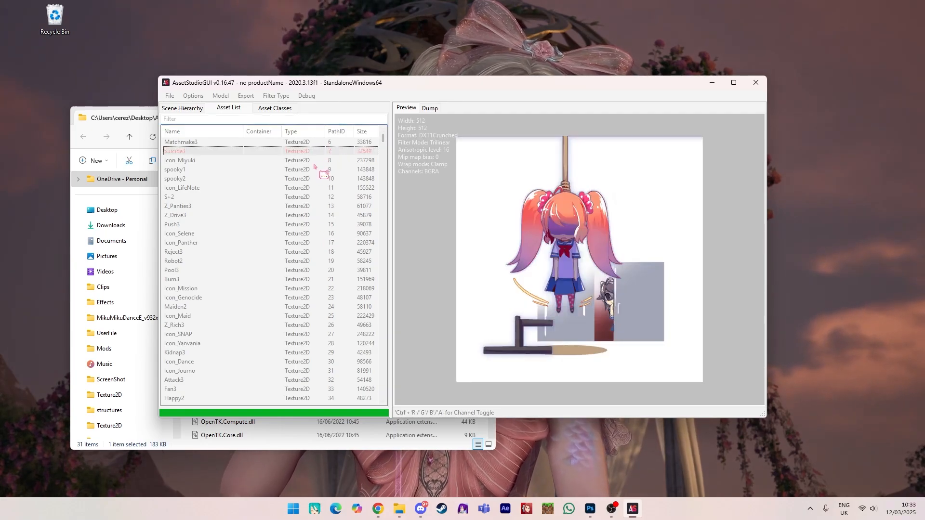
key(Down)
key(Down)
key(Down)
key(Down)
key(Down)
key(Down)
key(Down)
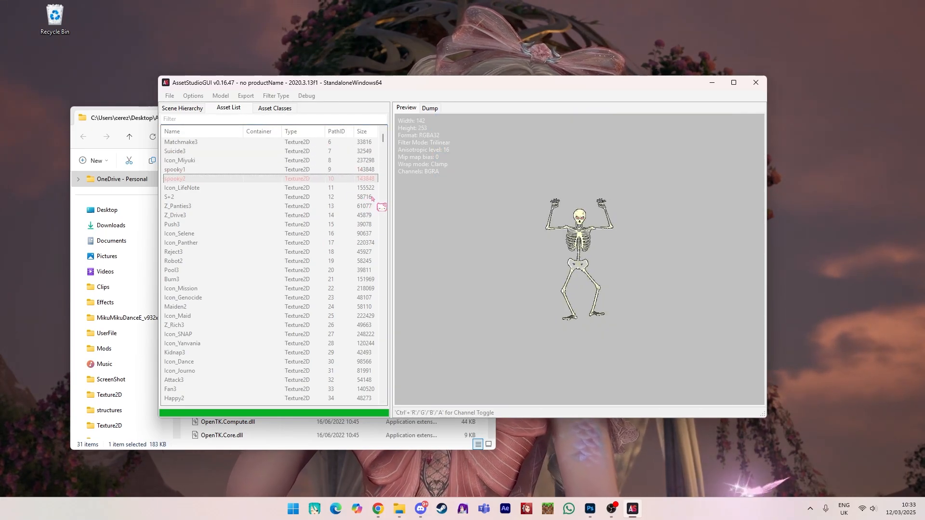
key(Down)
key(Down)
key(Down)
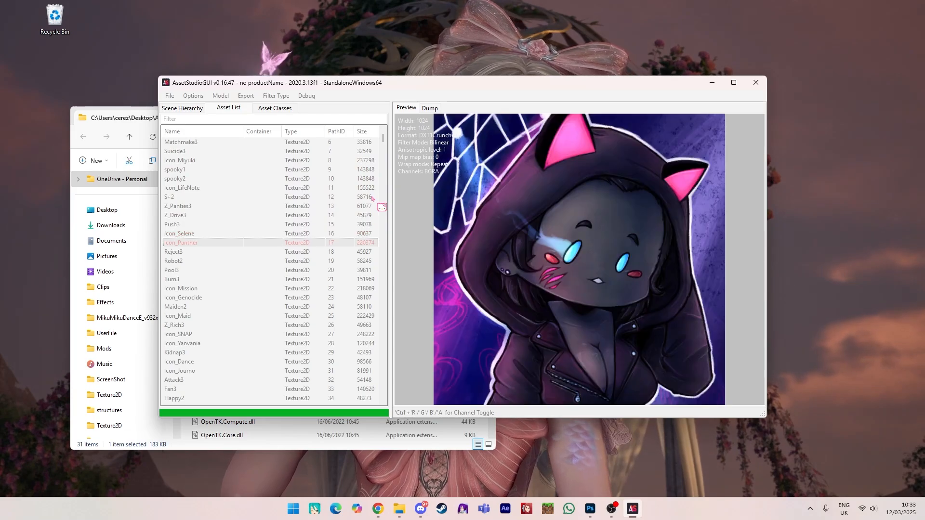
key(Down)
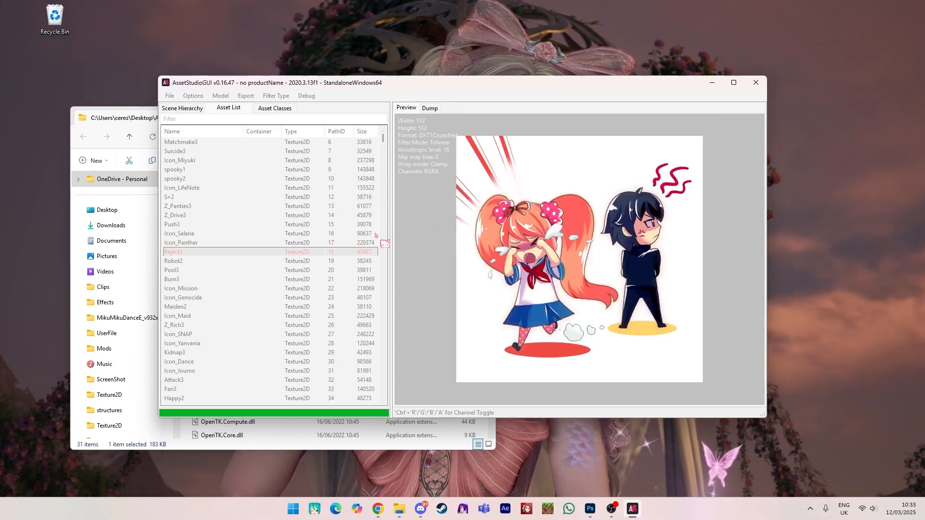
Step: Preview several textures much further down the asset list, including ToyShopTexture
drag(383, 140, 383, 311)
click(269, 234)
click(299, 224)
click(359, 207)
click(295, 280)
click(295, 307)
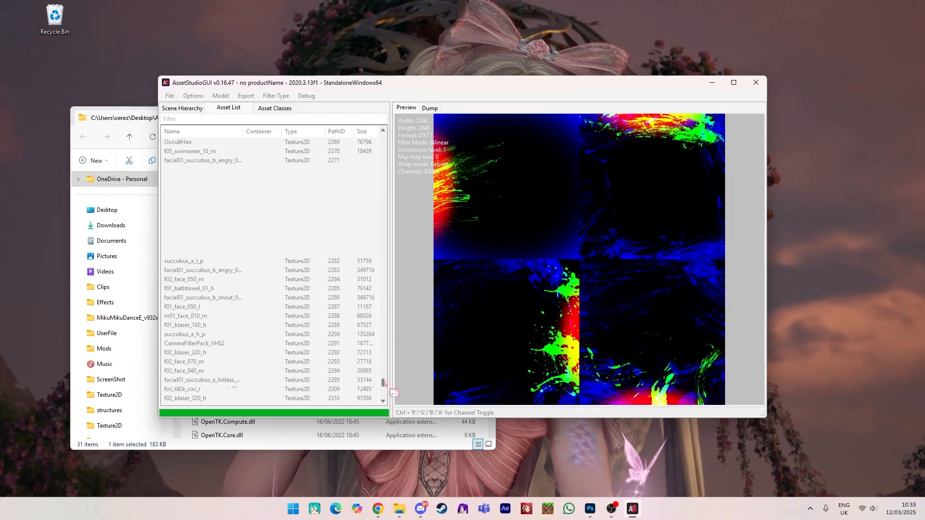
click(235, 206)
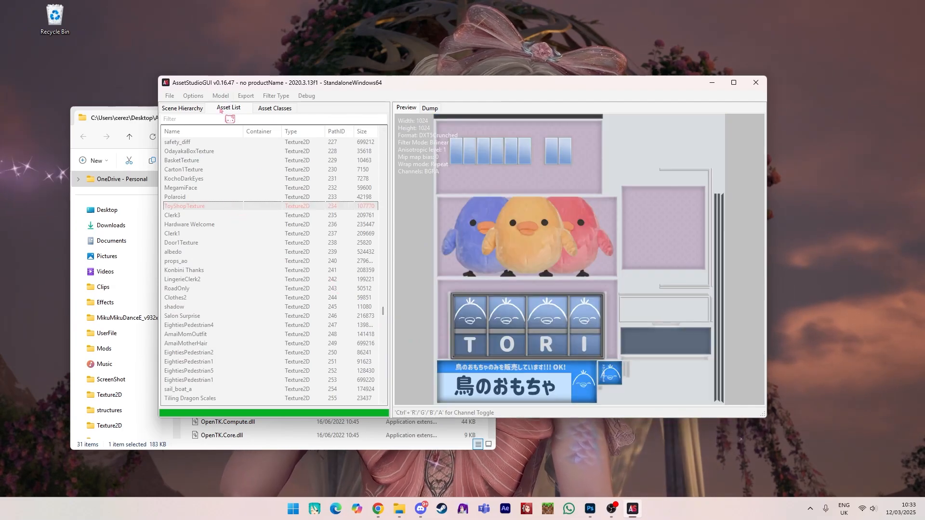
Step: Filter the asset list by "wall" and return to the first matching textures
text(wall)
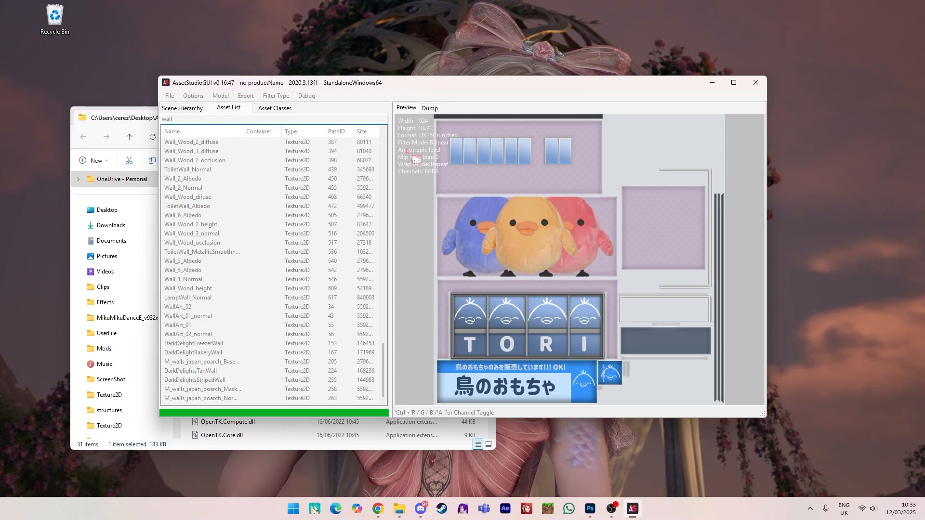
scroll(246, 231, up, 7)
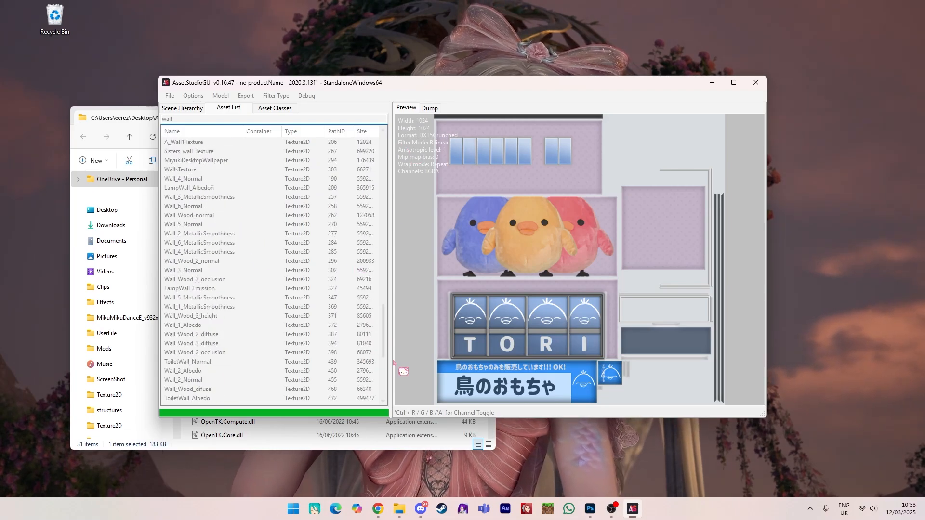
drag(384, 332, 386, 173)
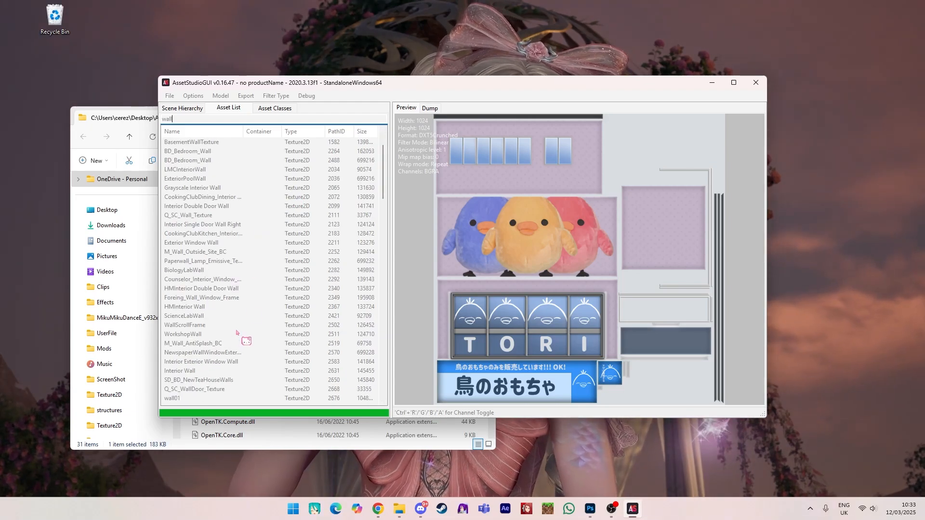
Step: Preview wall textures including wall01, Interior Wall, Interior Exterior Window Wall and Exterior Double Door Wall
click(205, 399)
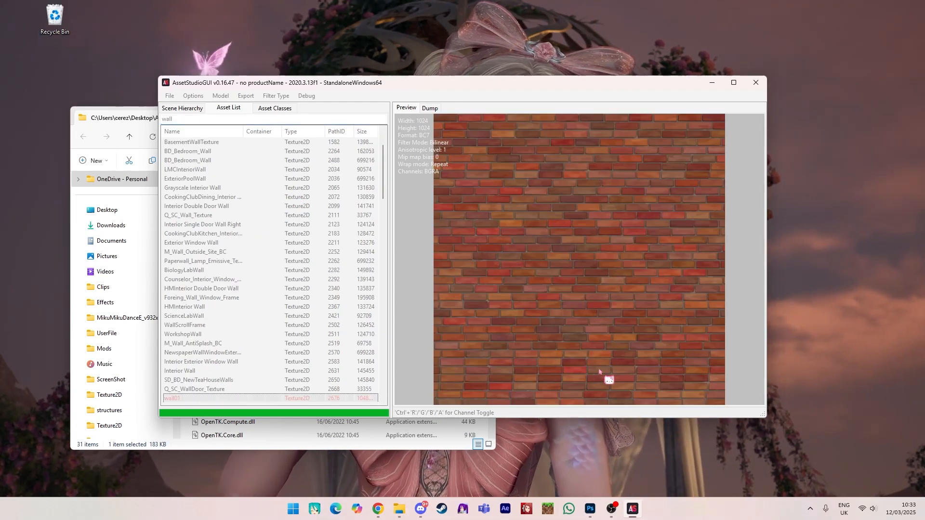
scroll(326, 300, up, 2)
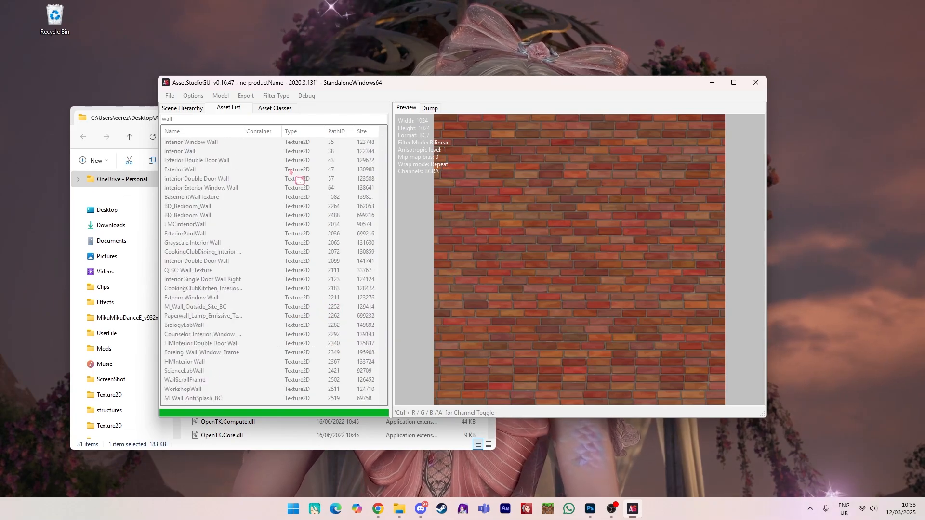
click(286, 152)
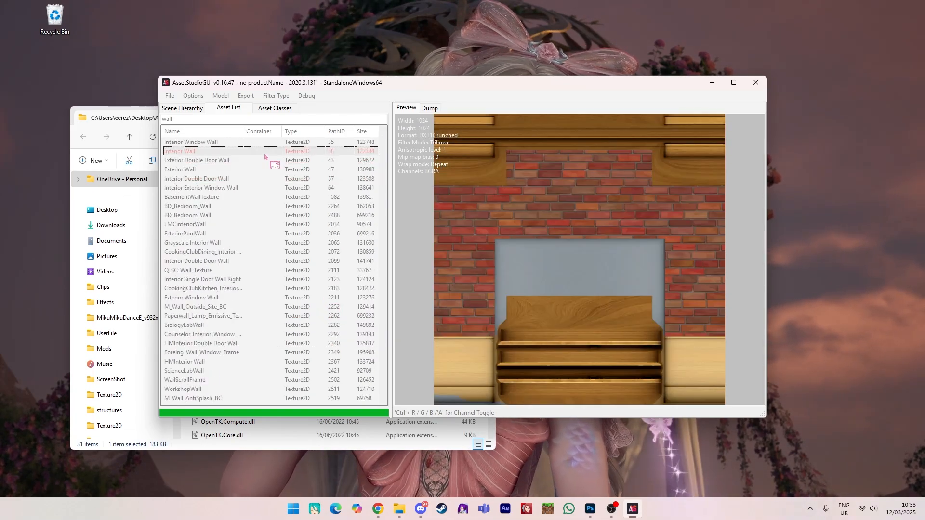
click(255, 189)
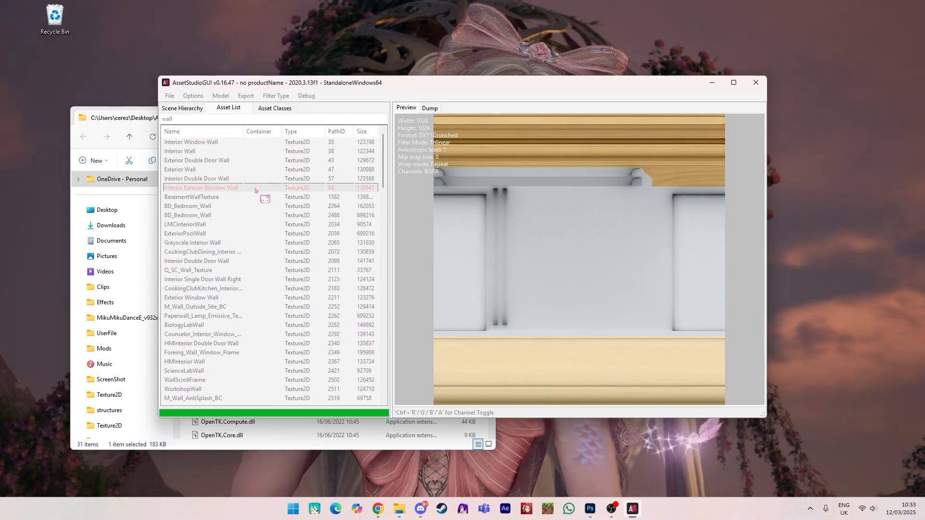
click(253, 171)
click(253, 178)
click(257, 189)
click(241, 162)
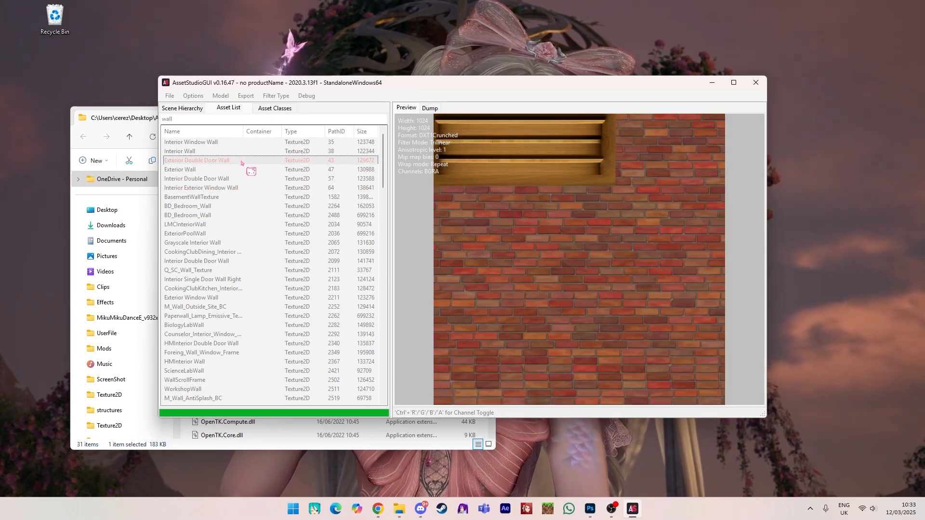
Step: Export the Interior Exterior Window Wall texture to the Desktop folder
click(244, 188)
click(244, 180)
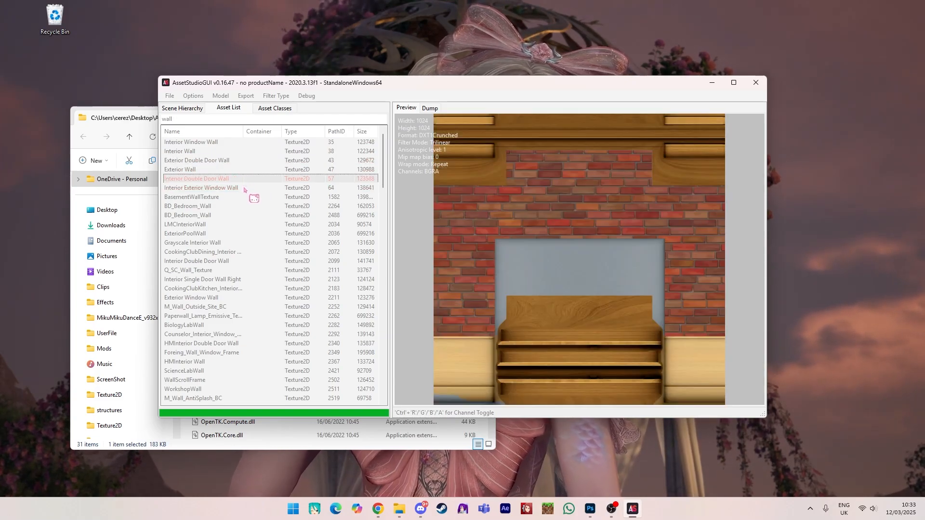
click(244, 188)
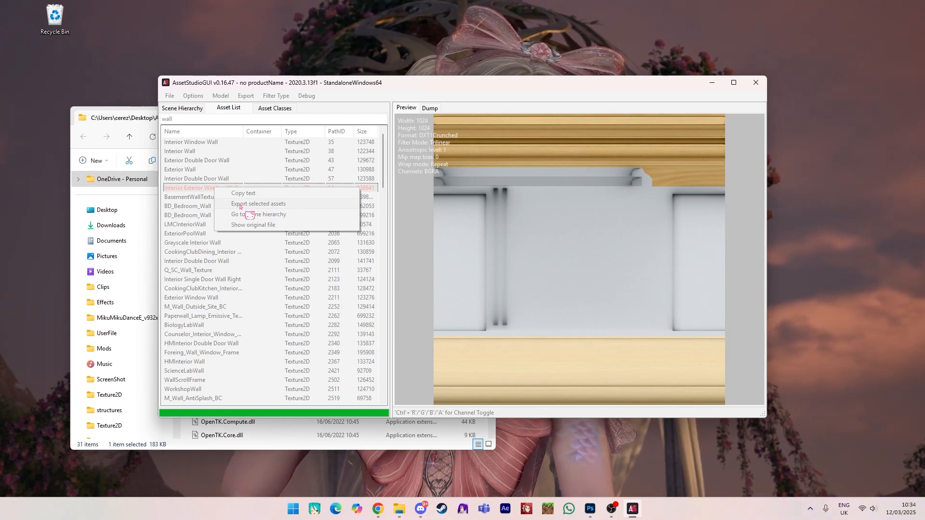
click(239, 204)
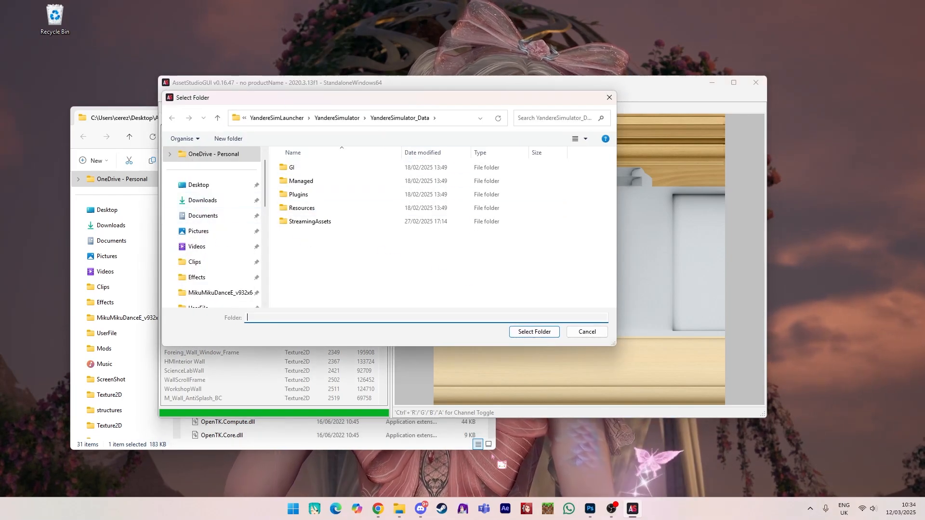
click(219, 185)
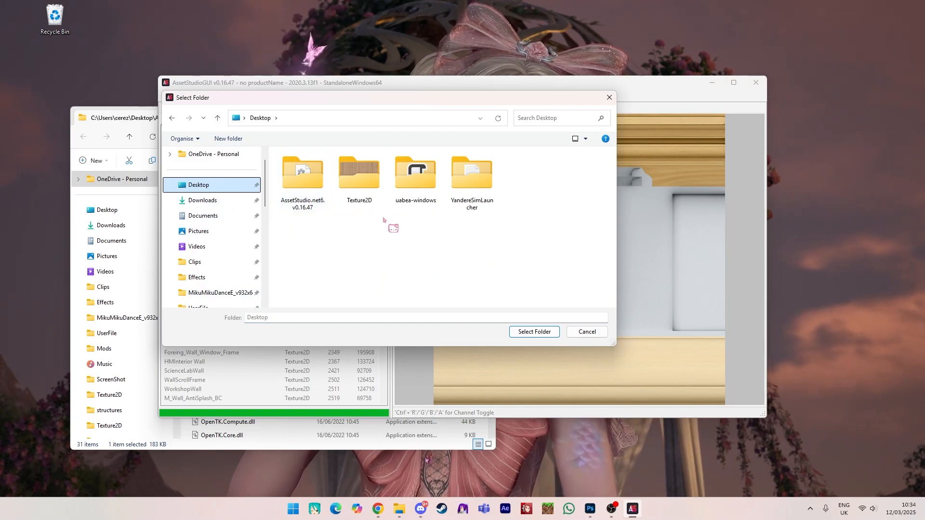
double_click(372, 188)
click(260, 116)
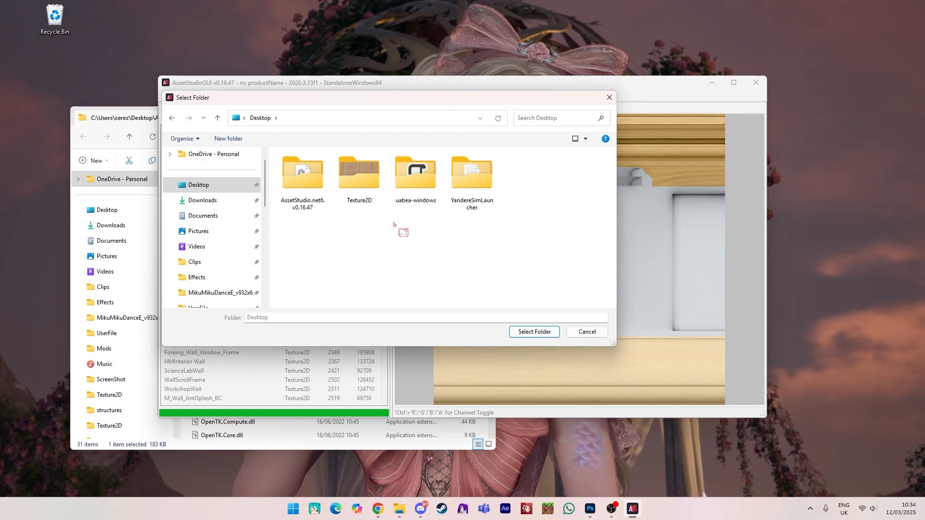
click(526, 332)
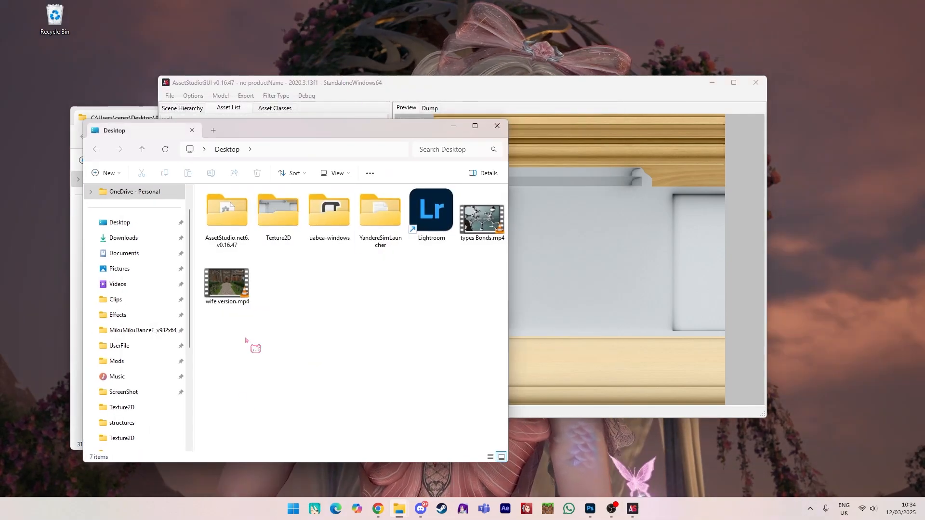
Step: Check the exported Interior Exterior Window Wall.png in the Desktop's Texture2D folder, then close the image and put the folder window away
click(285, 223)
double_click(284, 223)
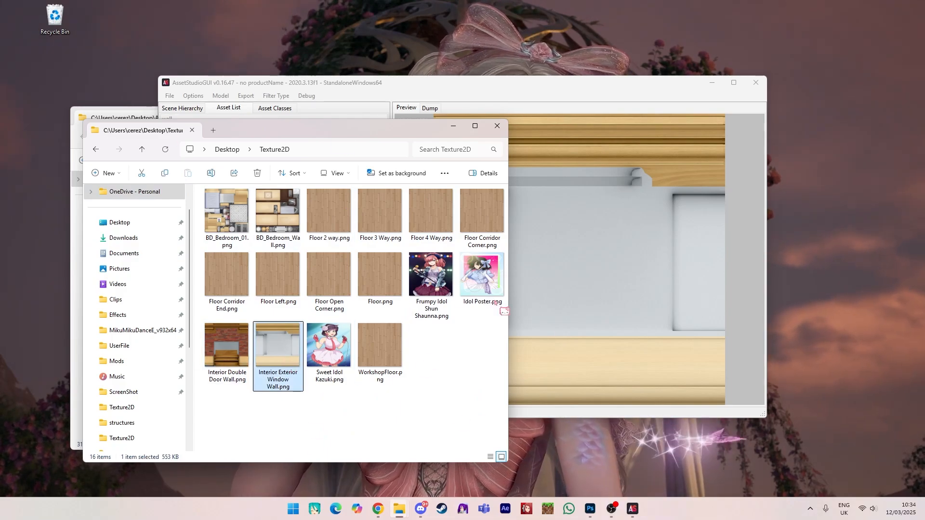
key(Return)
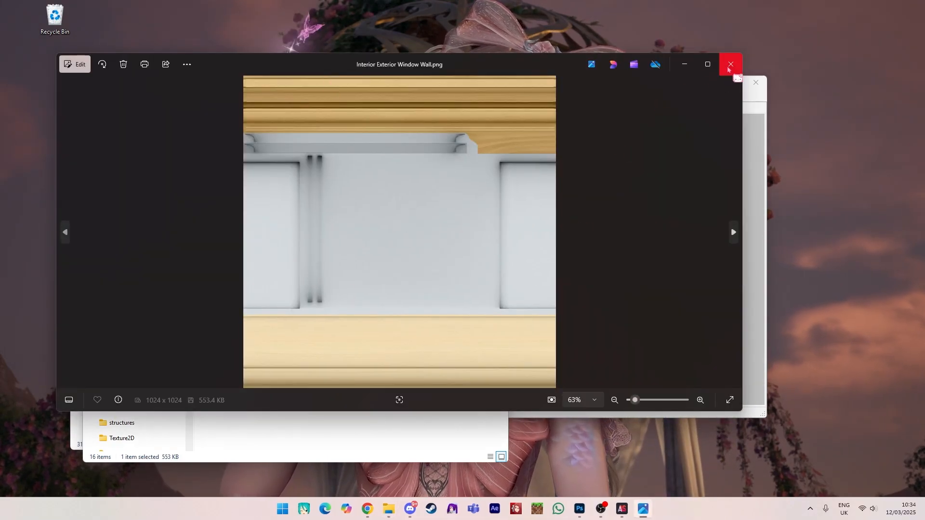
click(730, 64)
click(453, 125)
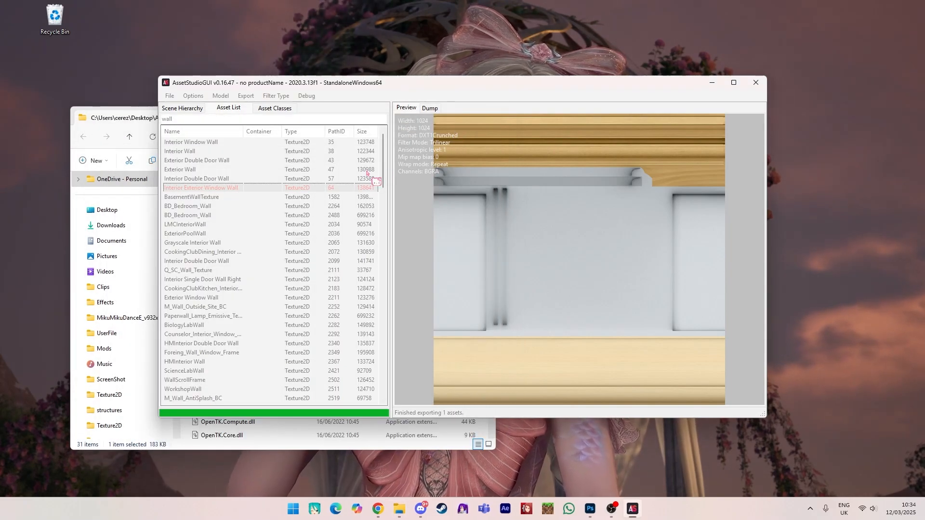
Step: Preview the wall textures further down the filtered list, from BasementWallTexture to Exterior Window Wall
key(Down)
key(Down)
key(Down)
key(Down)
key(Down)
key(Down)
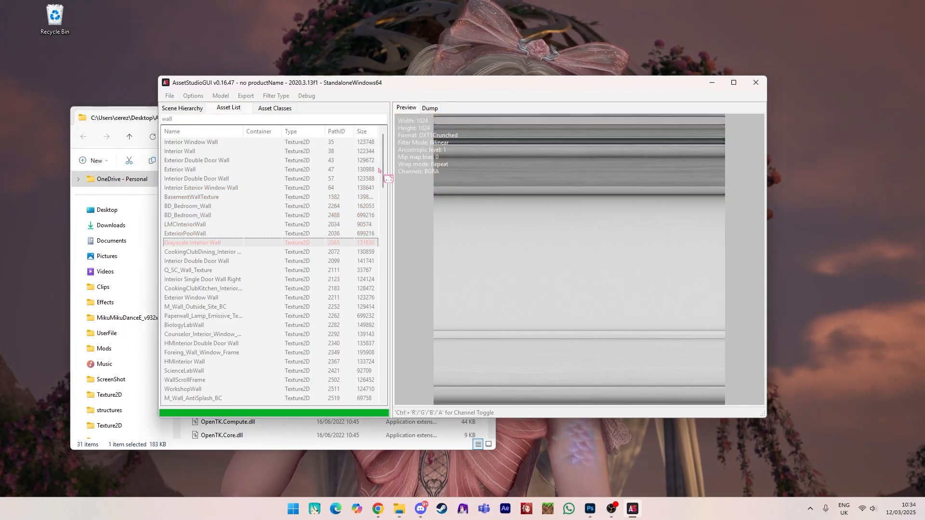
key(Down)
key(Down)
key(Down)
key(Down)
key(Down)
key(Down)
key(Down)
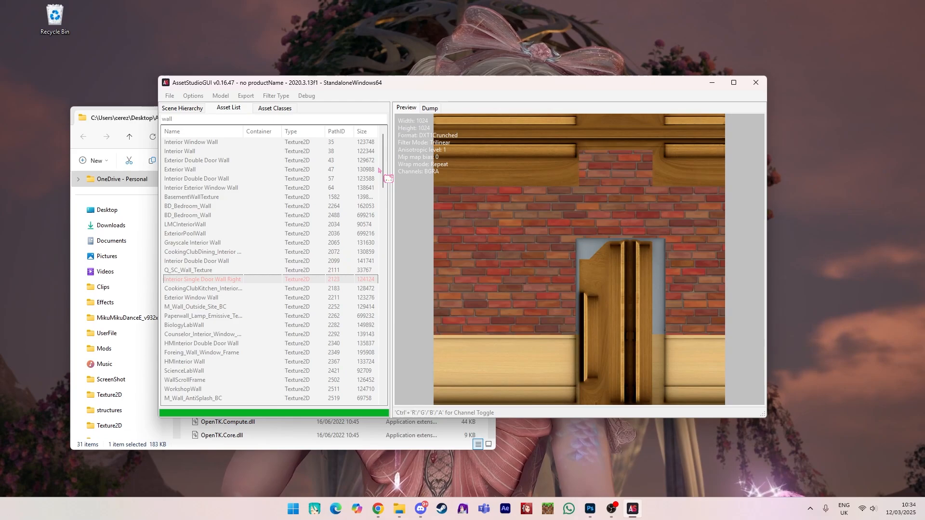
key(Up)
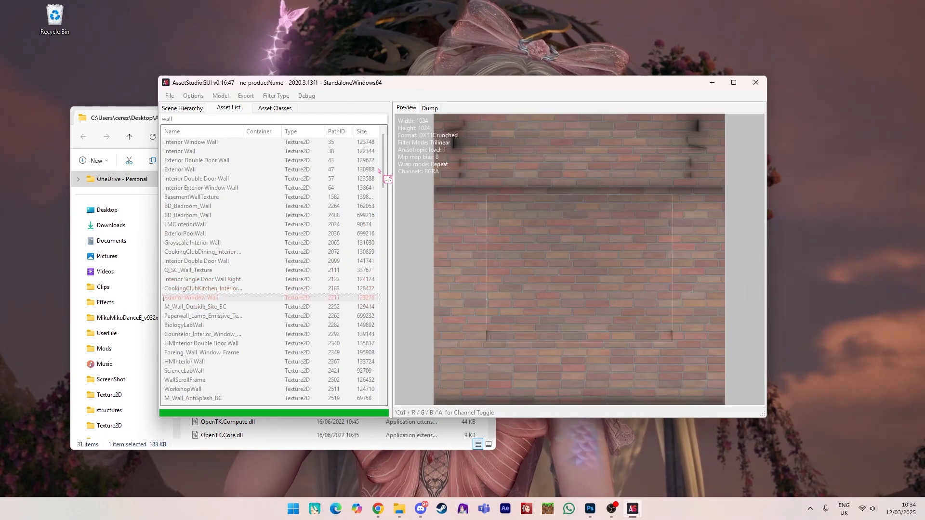
Step: Export the Exterior Window Wall texture to the Desktop folder
right_click(223, 299)
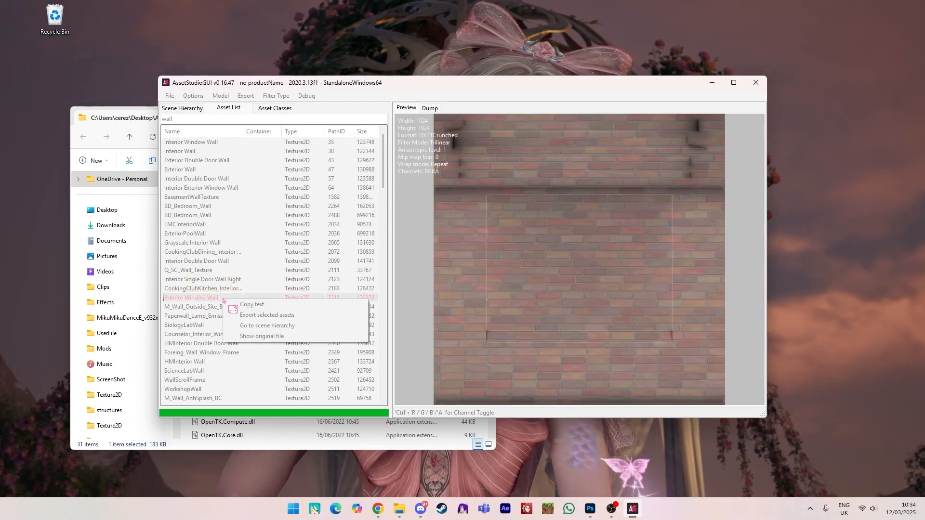
click(288, 316)
click(513, 331)
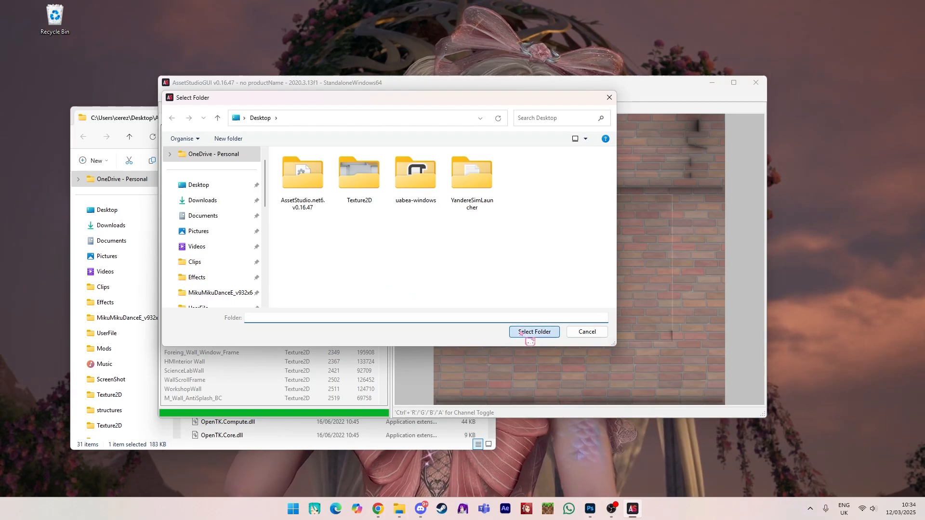
Step: Preview assorted textures across the unfiltered asset list, including Photo Art (96), Fem Auburn Wavy and Small Pizza Plate
click(271, 182)
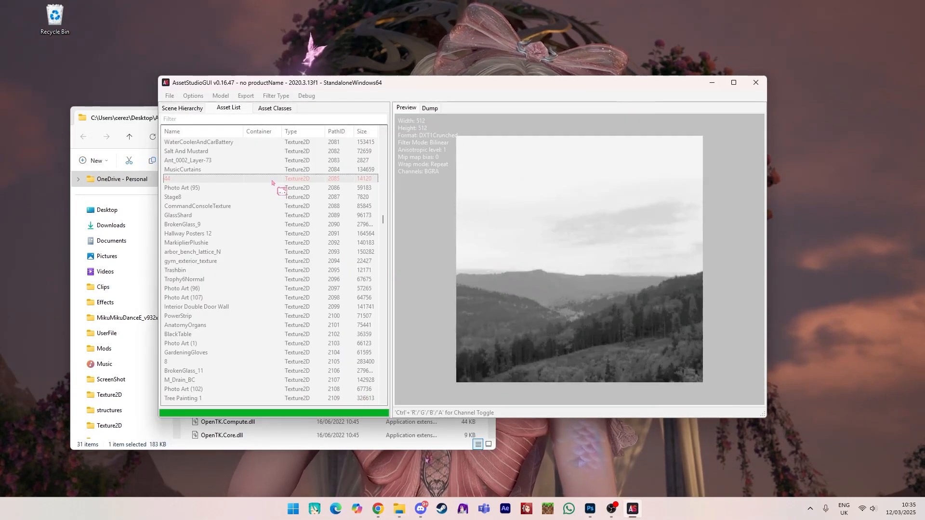
click(214, 300)
click(212, 288)
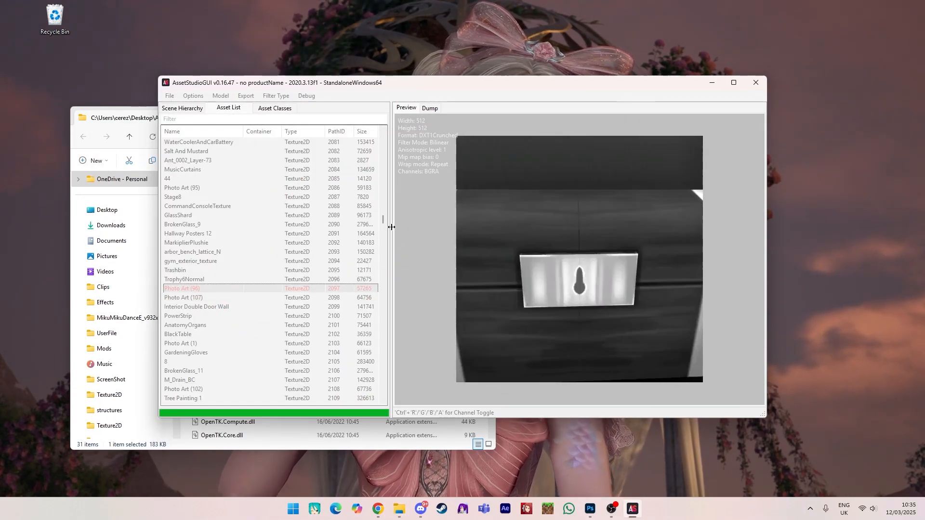
drag(384, 220, 387, 307)
click(292, 253)
click(290, 243)
click(293, 289)
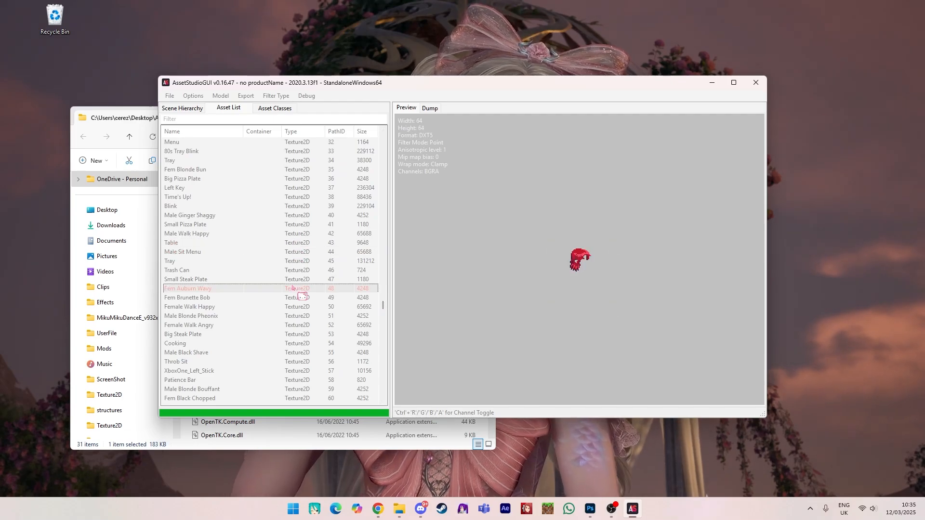
click(276, 225)
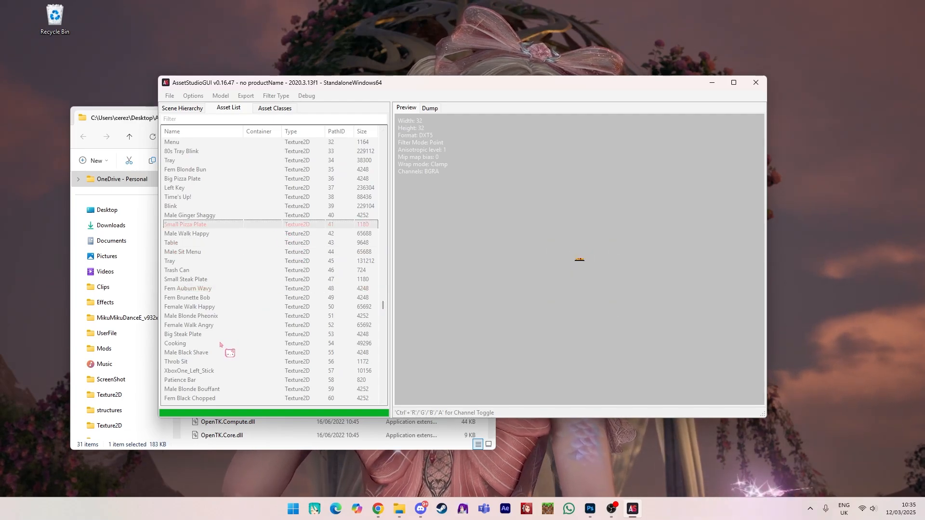
Step: Close AssetStudio and its program folder window
click(756, 83)
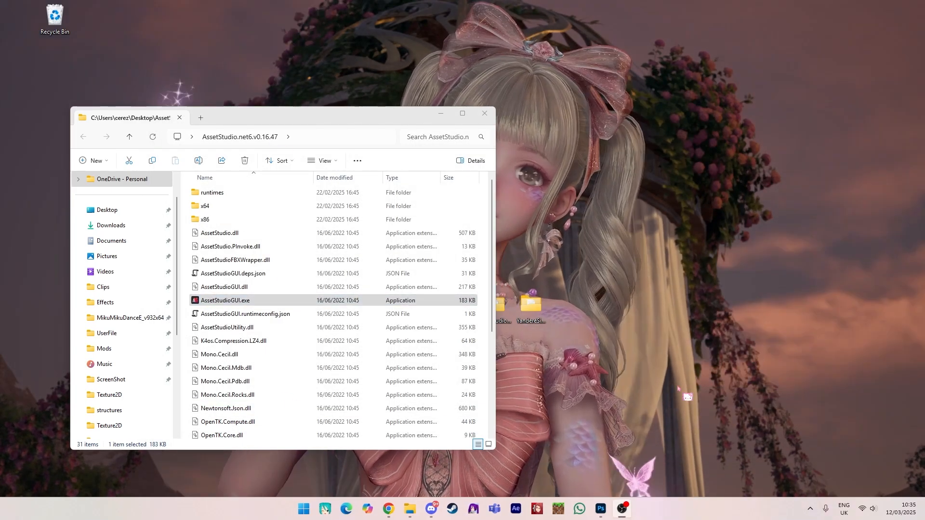
drag(265, 117, 379, 94)
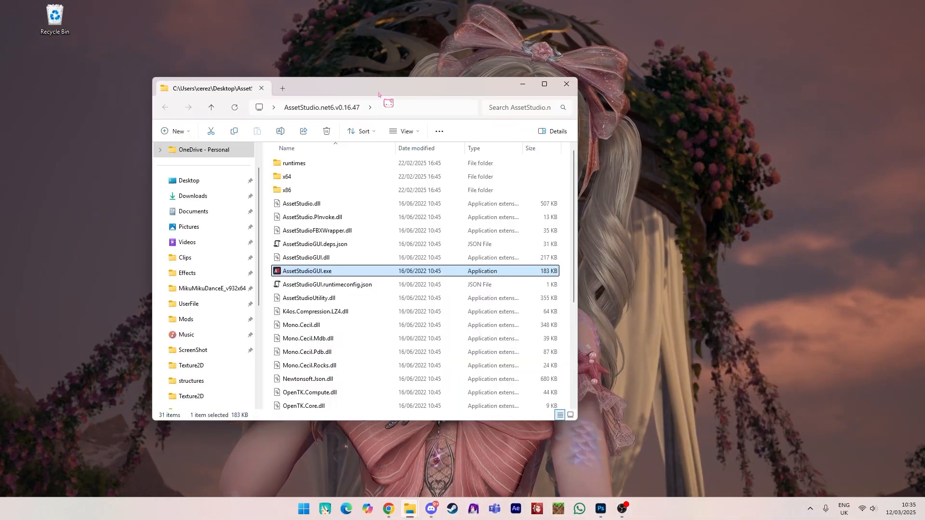
click(568, 84)
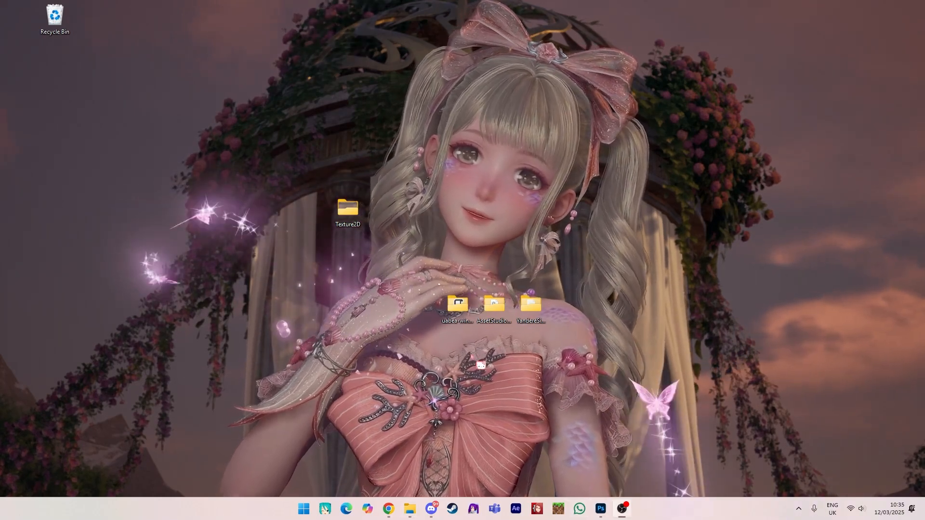
Step: Switch to Photoshop and browse to the Desktop's Texture2D folder to open the exported textures
click(601, 508)
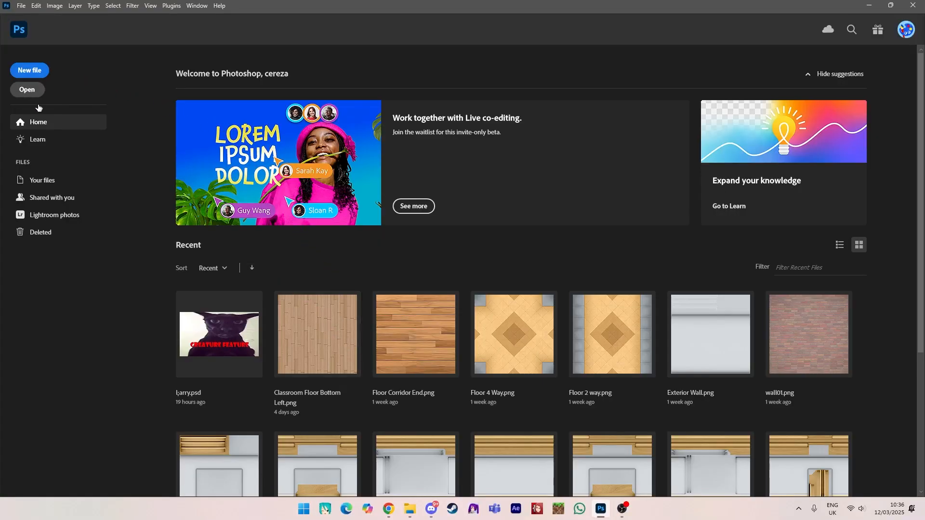
key(ctrl+o)
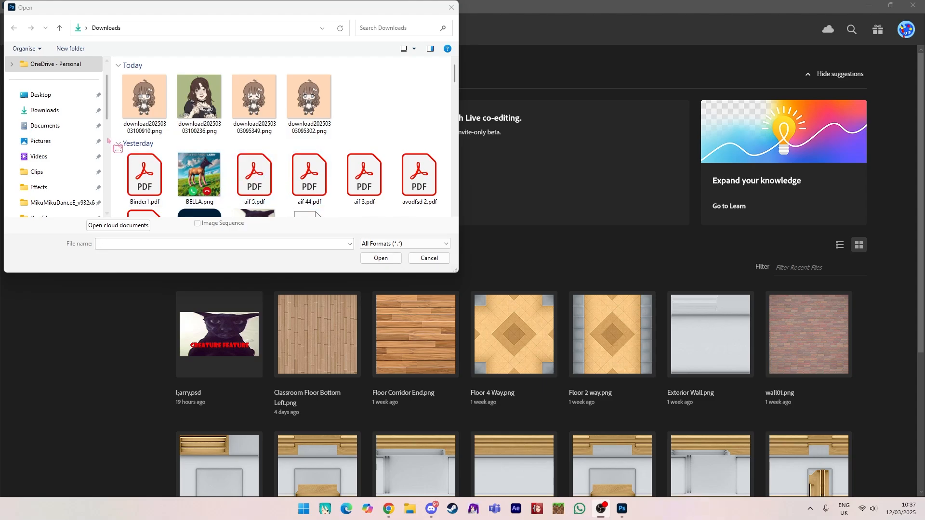
click(63, 96)
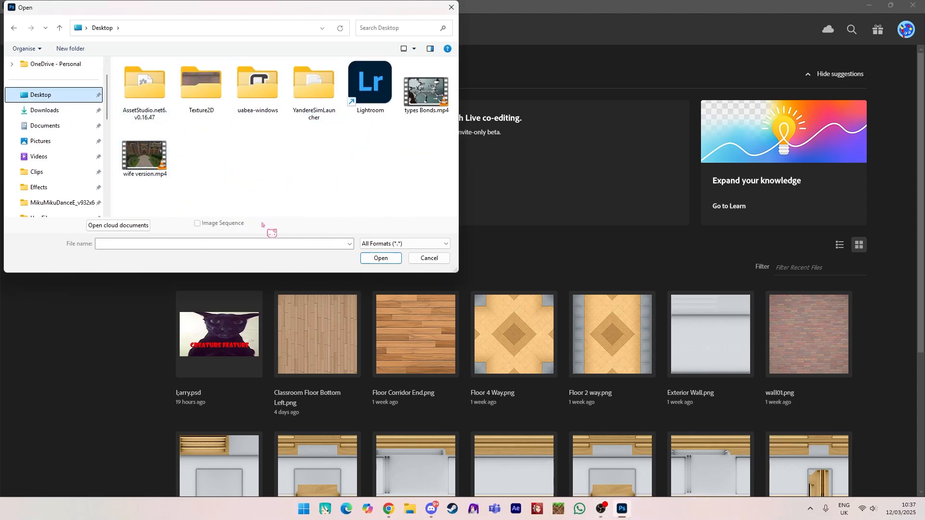
double_click(202, 85)
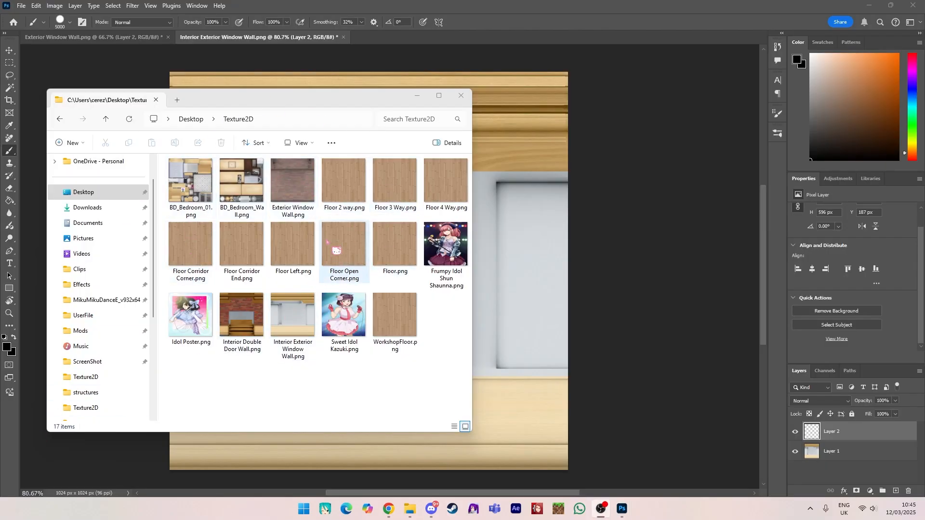
Step: Place the bricks image from the Downloads folder into the Interior Exterior Window Wall document
click(120, 192)
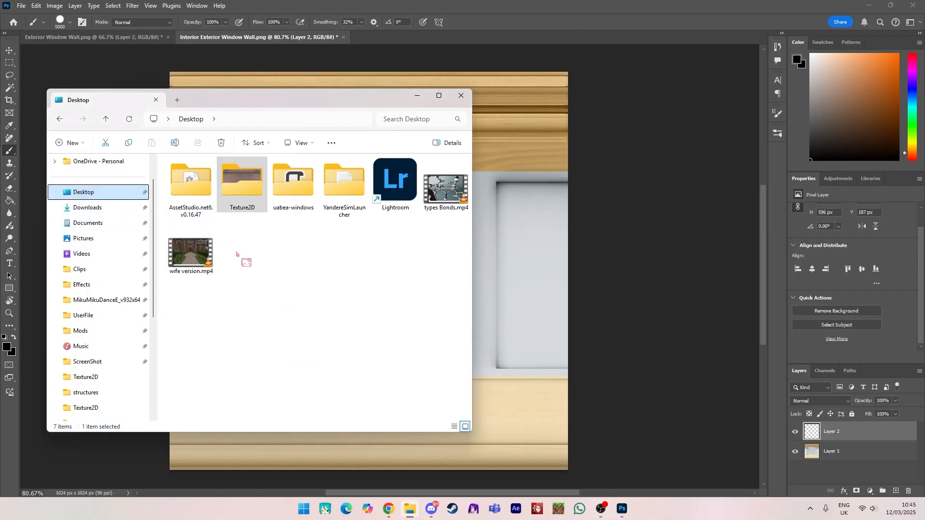
click(103, 210)
scroll(306, 273, down, 10)
drag(191, 256, 512, 265)
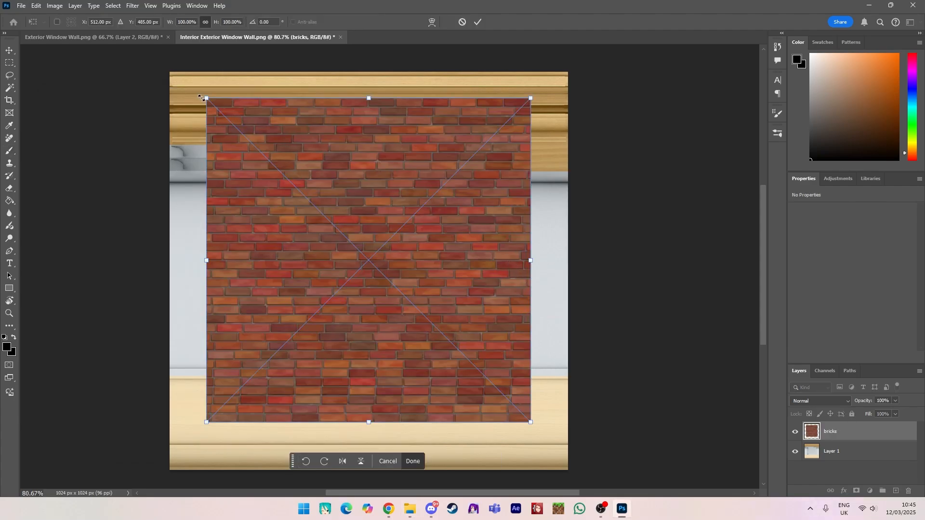
Step: Scale the placed bricks image up to cover the whole canvas, about 1026 px wide and high
drag(201, 98, 180, 73)
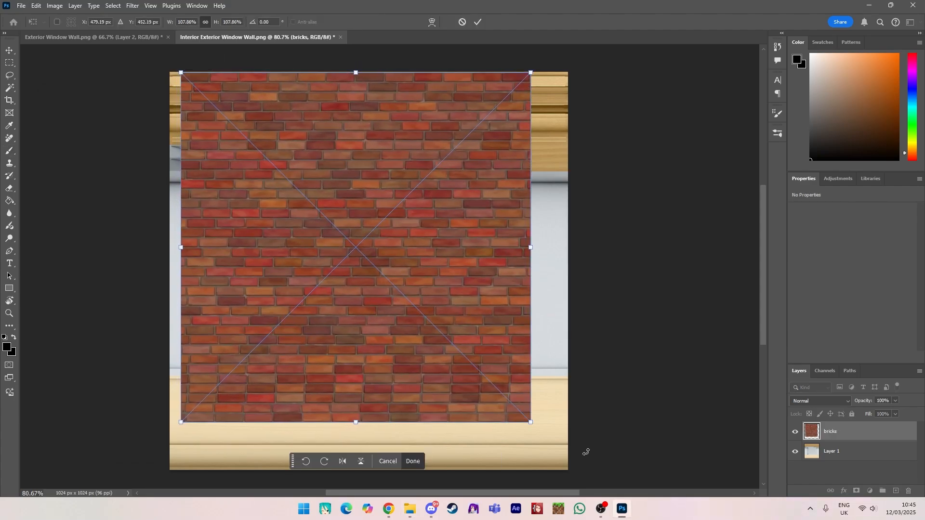
drag(525, 421, 562, 467)
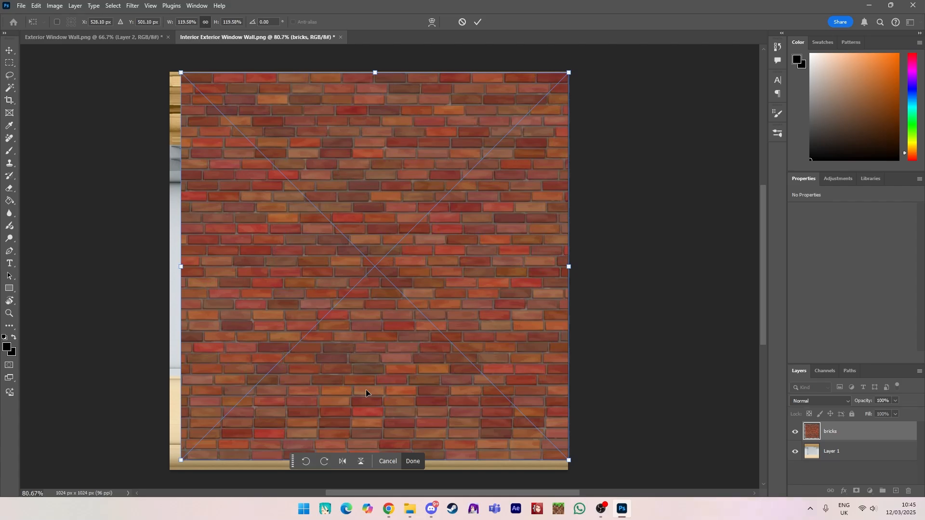
key(Return)
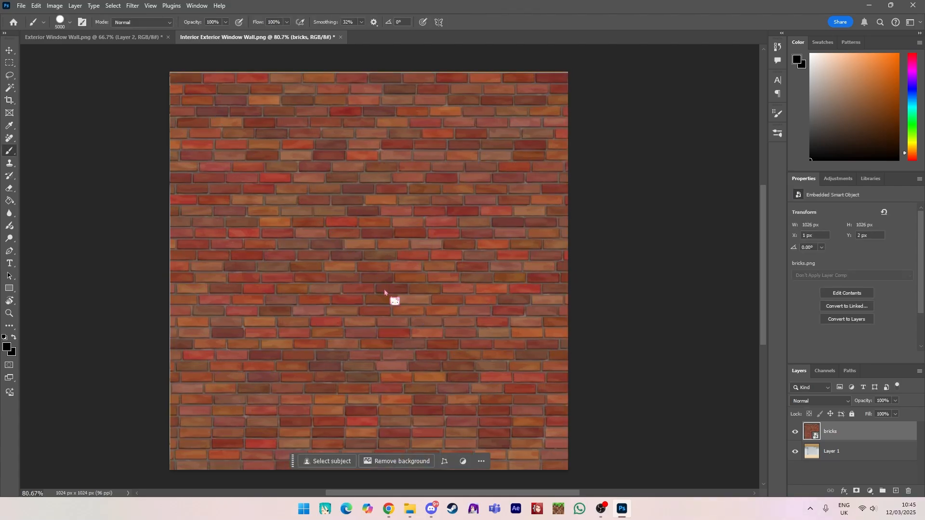
Step: Convert the bricks smart object to layers, retaining its transforms, and enlarge it slightly to about 1029 px past the canvas edges
click(836, 319)
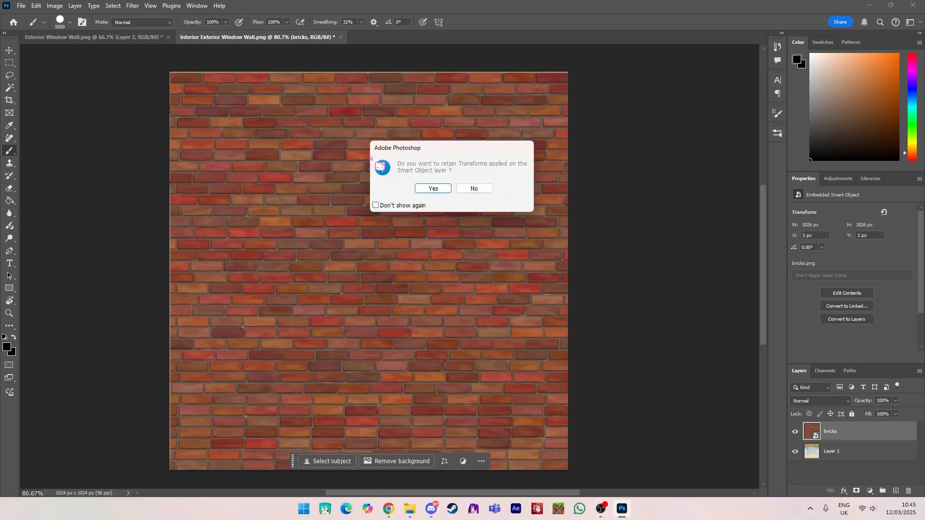
click(431, 188)
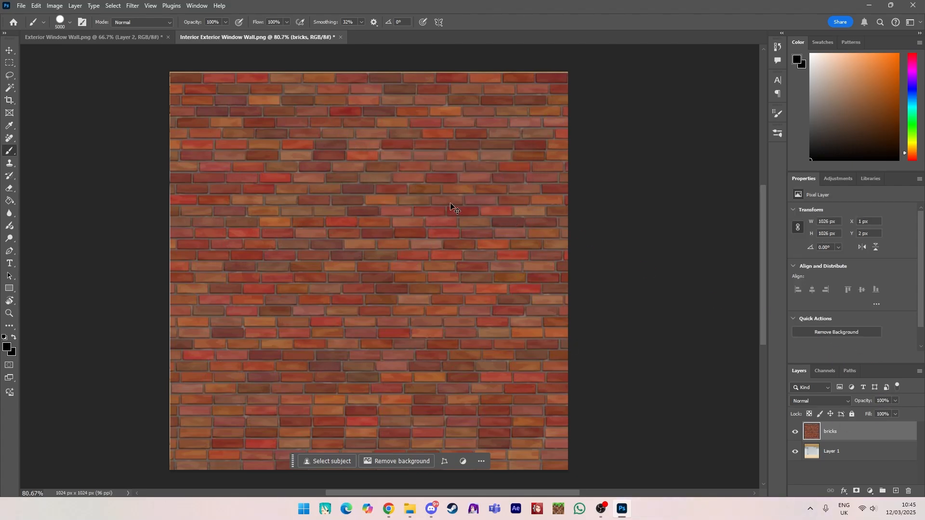
key(ctrl+t)
drag(170, 72, 169, 73)
key(Return)
key(b)
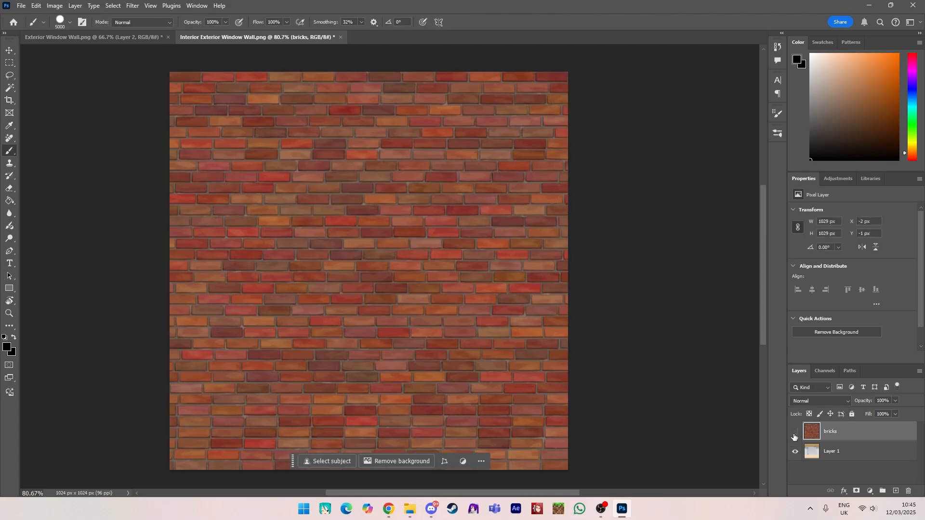
Step: Hide the bricks layer and select the grey wall area on Layer 1 with a rectangular marquee, about 1024 by 596 px
click(795, 433)
click(865, 454)
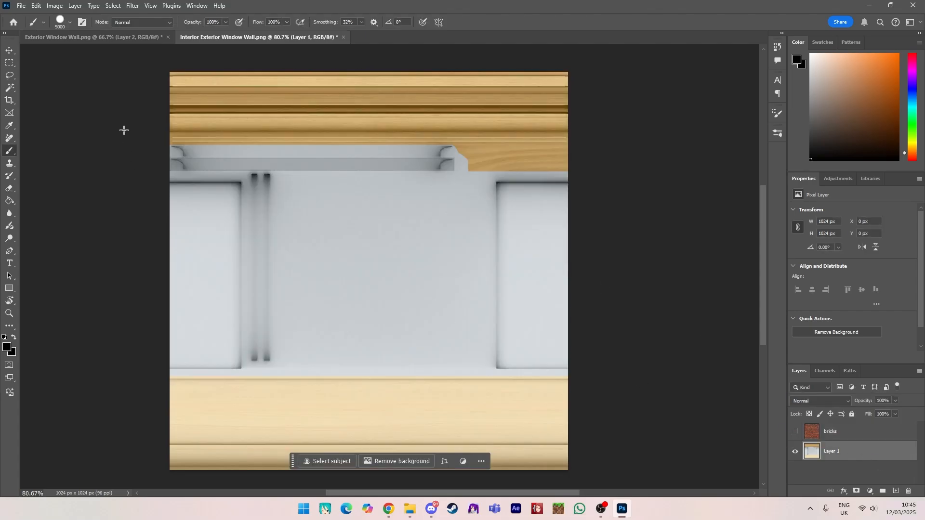
click(9, 62)
drag(168, 145, 624, 375)
alt+scroll(622, 376, up, 5)
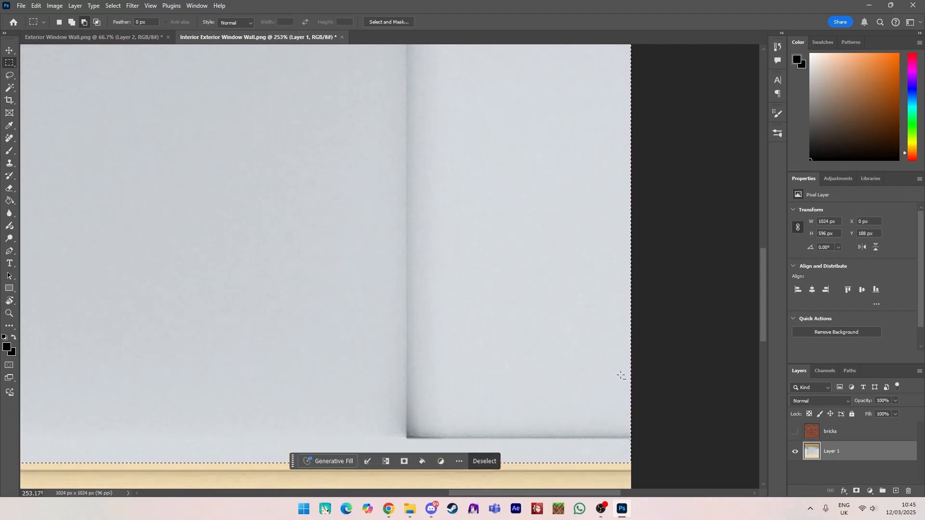
Step: Subtract the rectangular wooden block beneath the upper trim, at the wall's right end, from the selection
drag(509, 125, 469, 423)
drag(466, 316, 466, 429)
drag(471, 296, 466, 353)
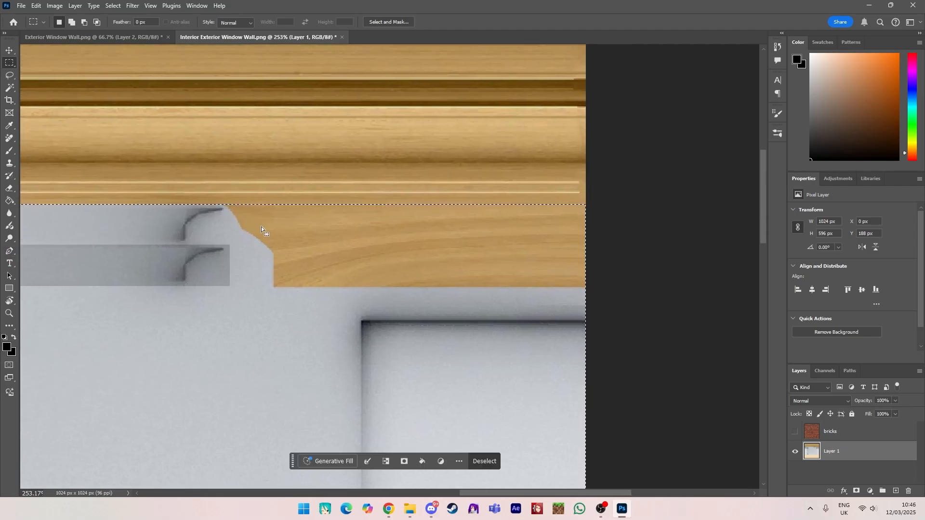
key(alt)
alt+drag(273, 205, 598, 248)
alt+drag(276, 247, 596, 287)
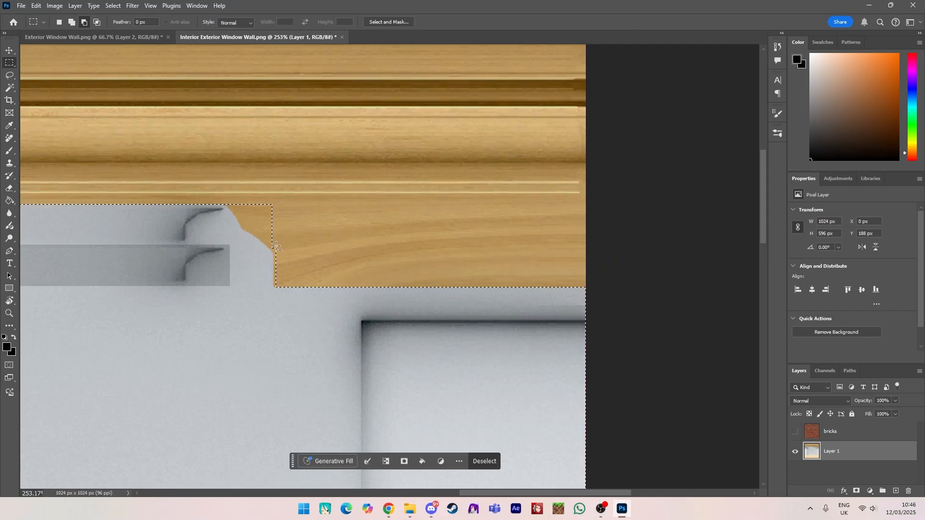
alt+drag(276, 247, 288, 289)
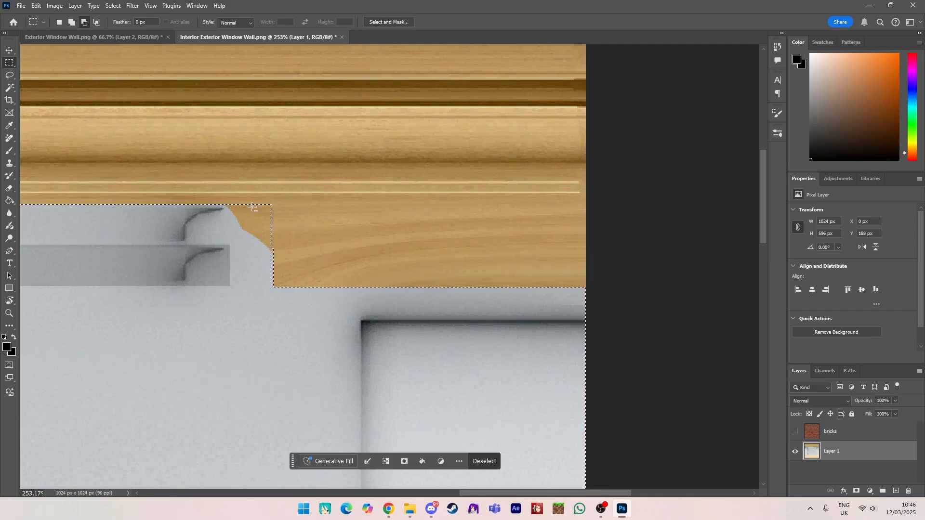
Step: Subtract the remaining wood along the curved trim corner from the selection, finishing the edge with the Magic Wand at tolerance 2
alt+drag(249, 204, 423, 242)
alt+scroll(280, 229, up, 5)
click(10, 88)
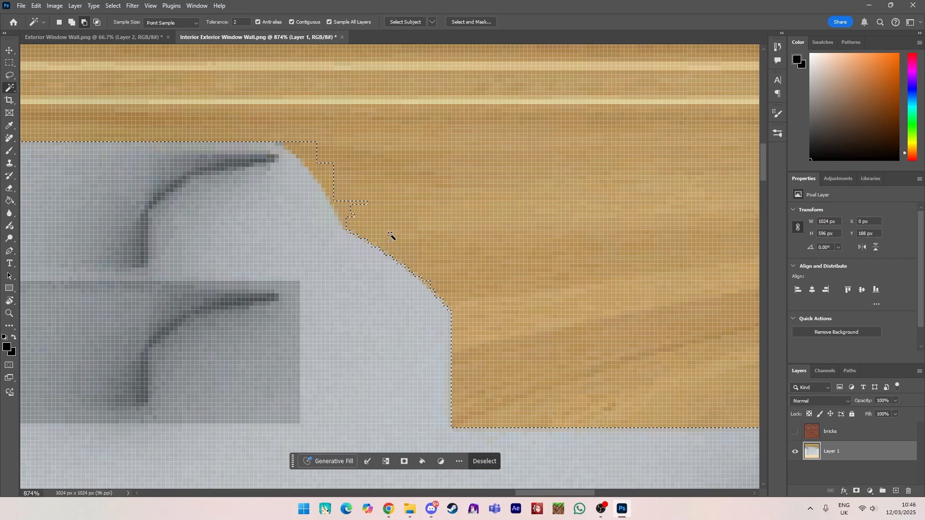
alt+click(303, 156)
Step: Show the bricks layer, invert the selection, and erase the bricks covering the wooden trim above and below the wall
alt+scroll(391, 235, down, 10)
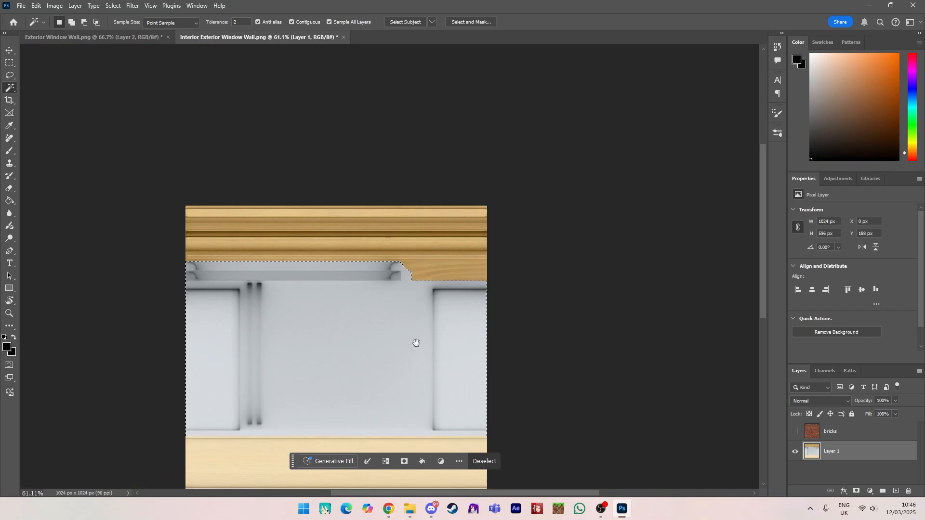
drag(417, 343, 446, 230)
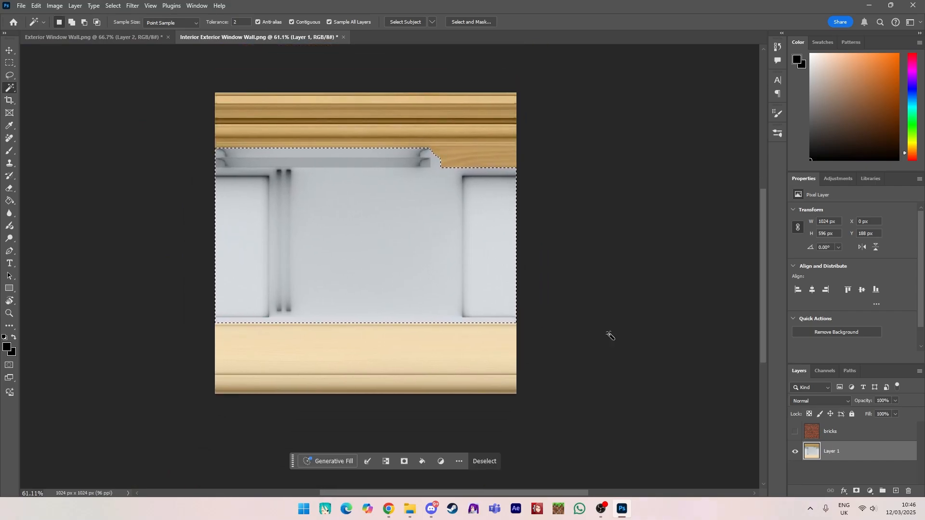
click(796, 432)
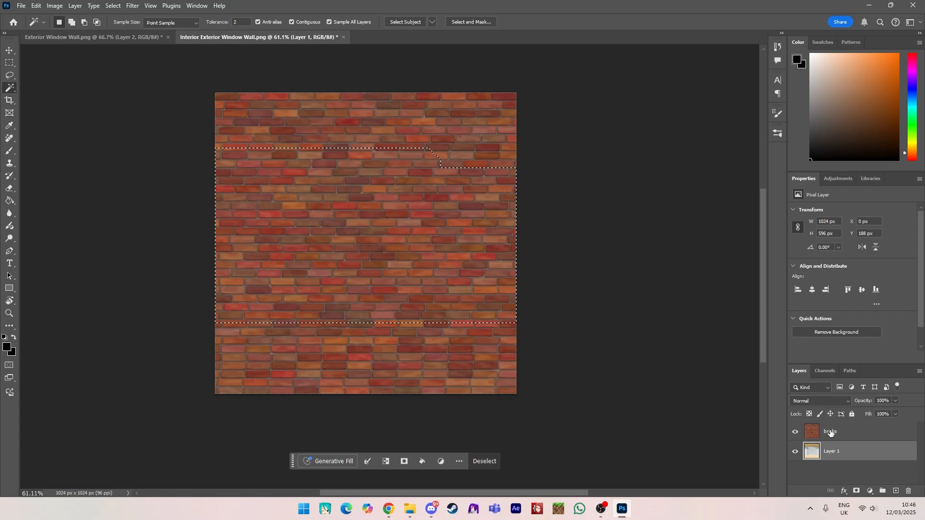
click(856, 436)
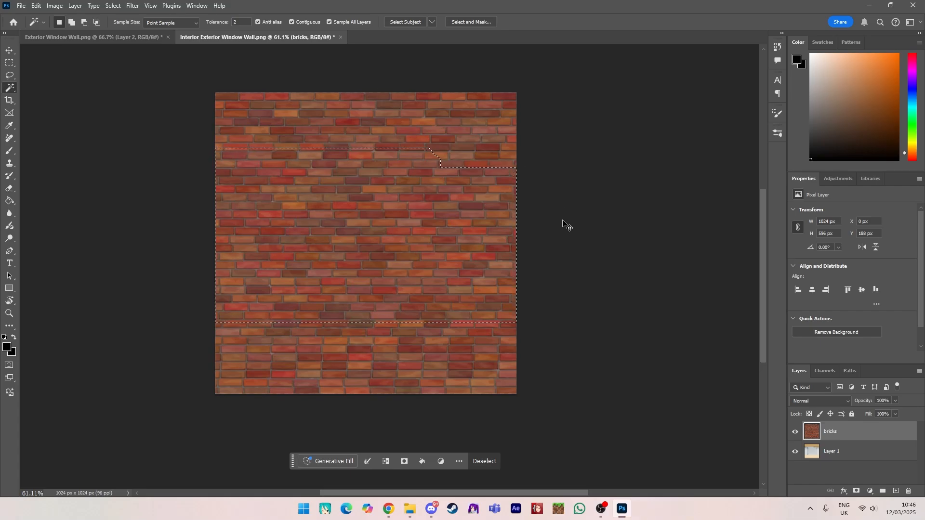
key(ctrl+shift+i)
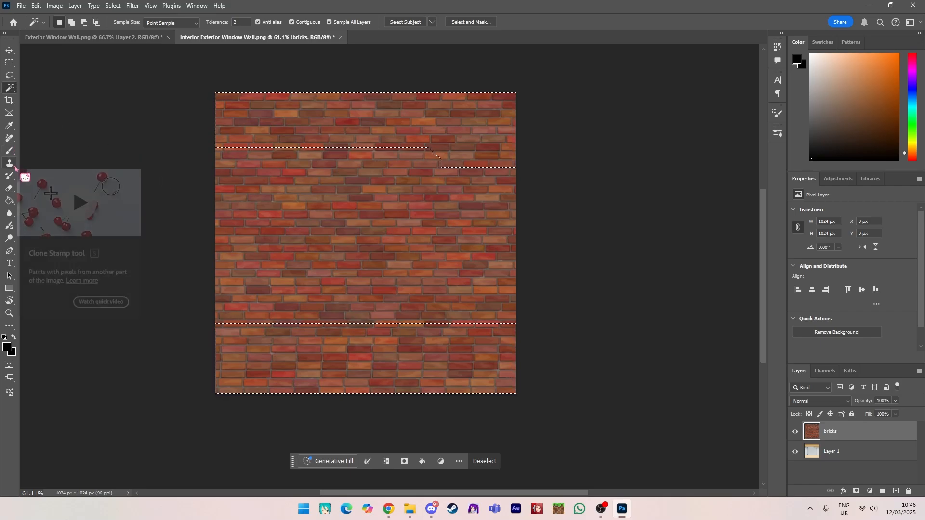
click(13, 190)
mouse_move(197, 115)
mouse_down()
mouse_move(592, 128)
mouse_move(543, 266)
mouse_move(697, 361)
mouse_up()
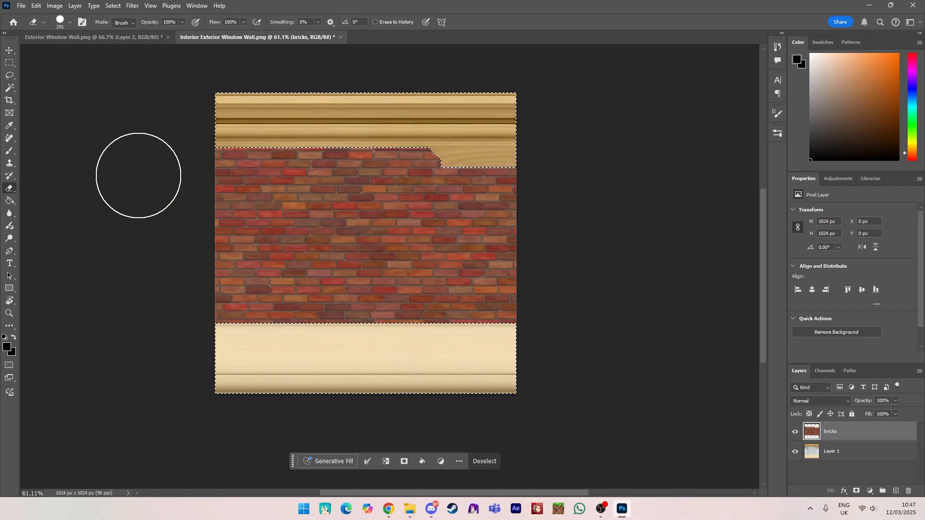
Step: Paint the selected wooden trim areas black on a new layer, set its blend mode to Soft Light, and deselect
click(10, 150)
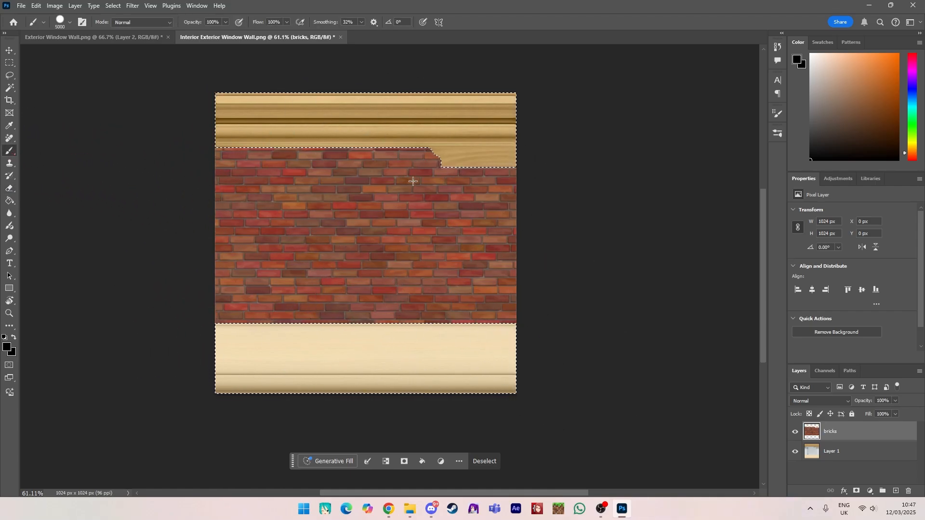
click(401, 136)
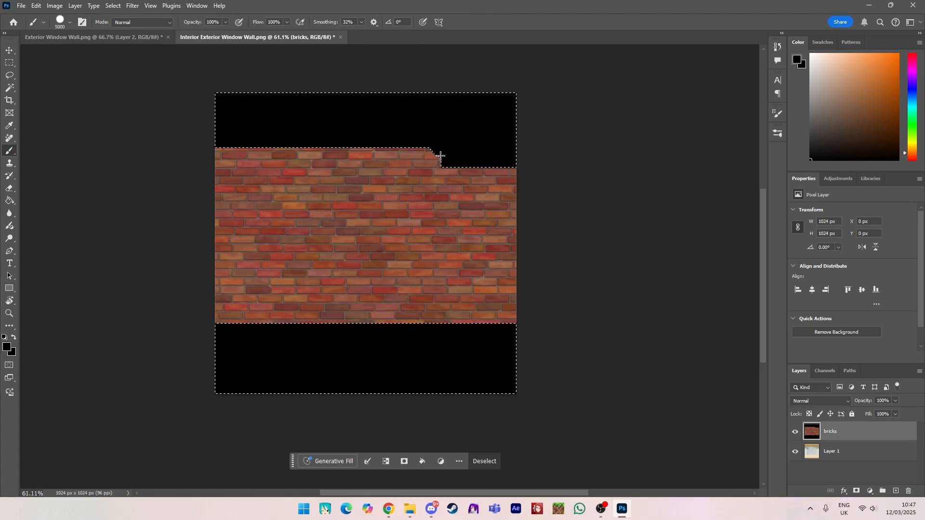
key(ctrl+z)
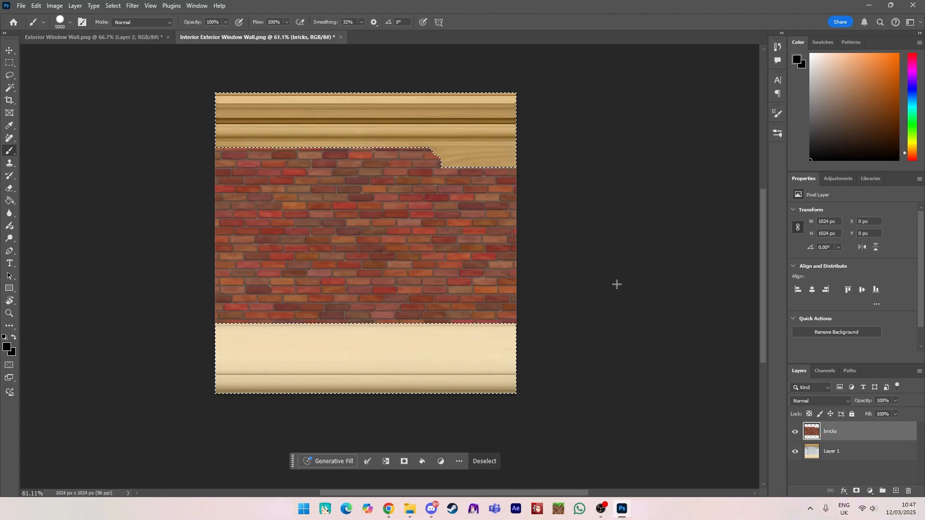
click(895, 490)
click(411, 175)
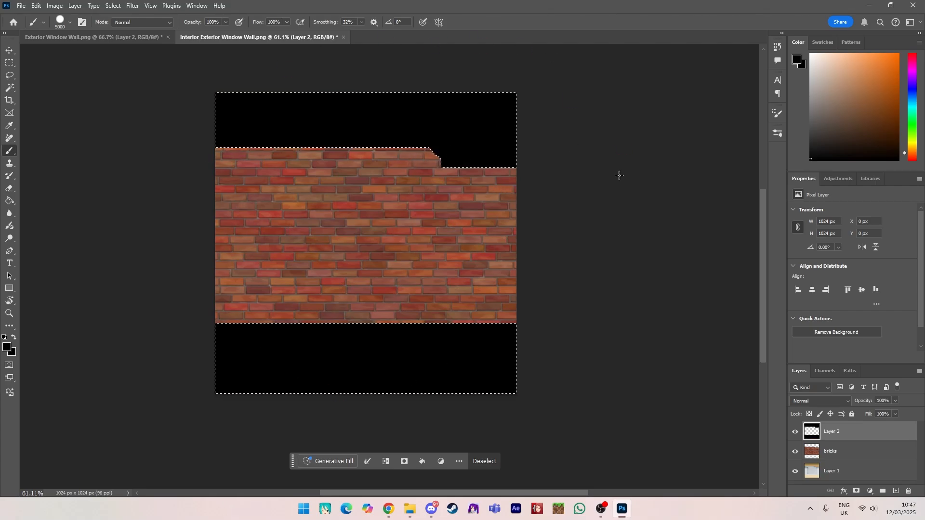
click(835, 401)
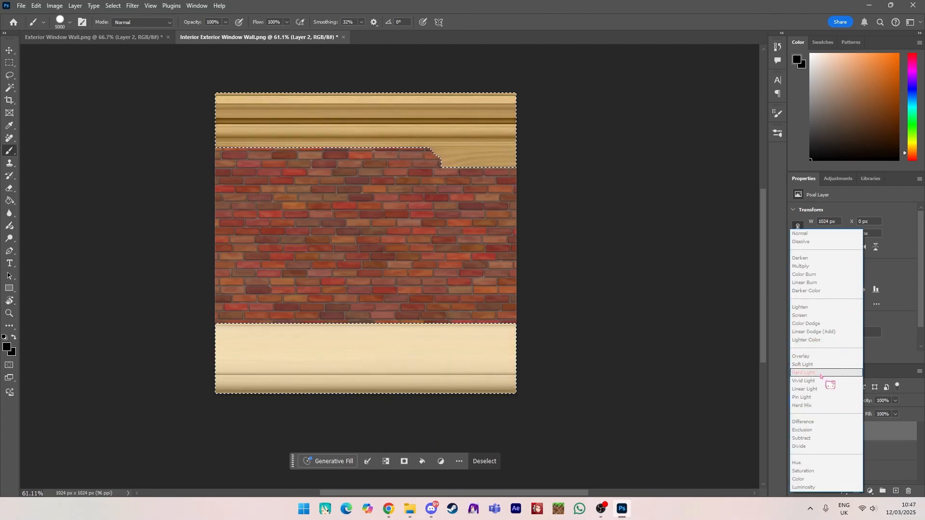
click(822, 366)
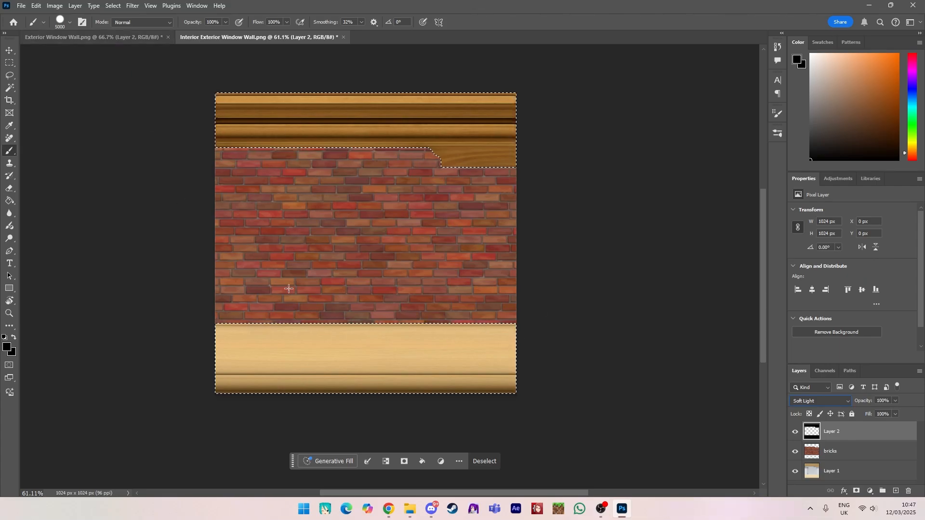
key(ctrl+d)
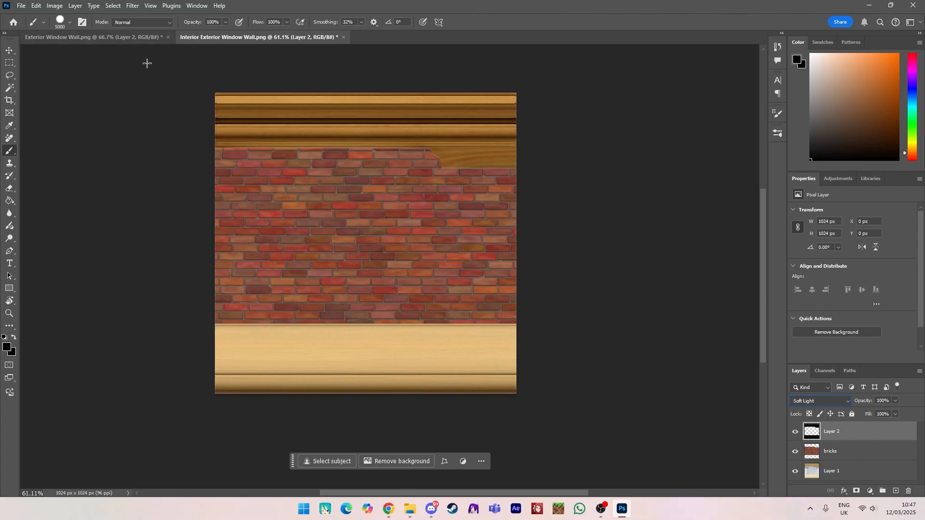
Step: Export the document as Interior Exterior Window Wall.png into the Texture2D folder in Downloads
click(22, 5)
mouse_move(92, 175)
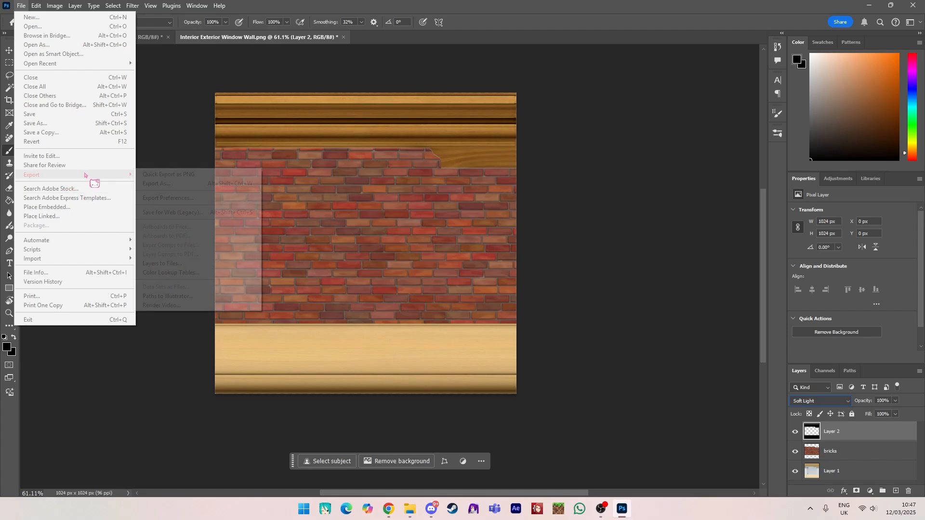
click(155, 177)
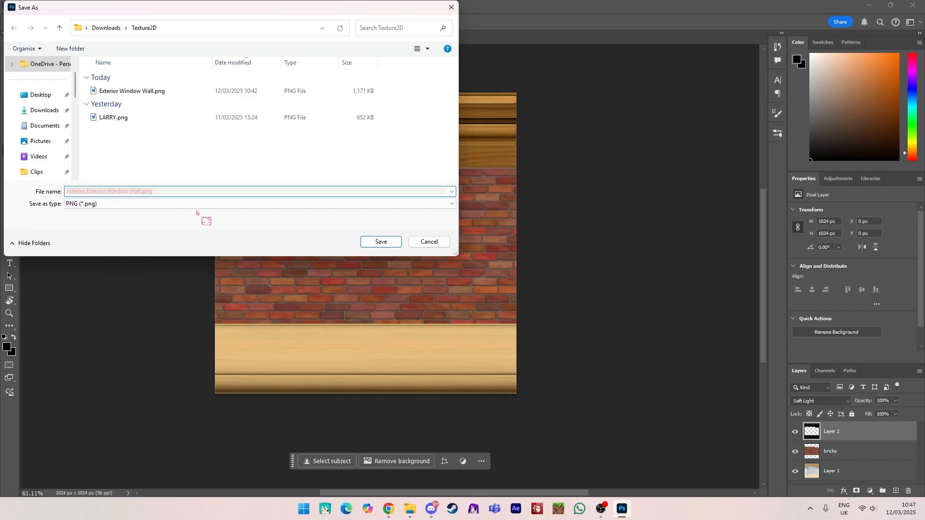
click(378, 246)
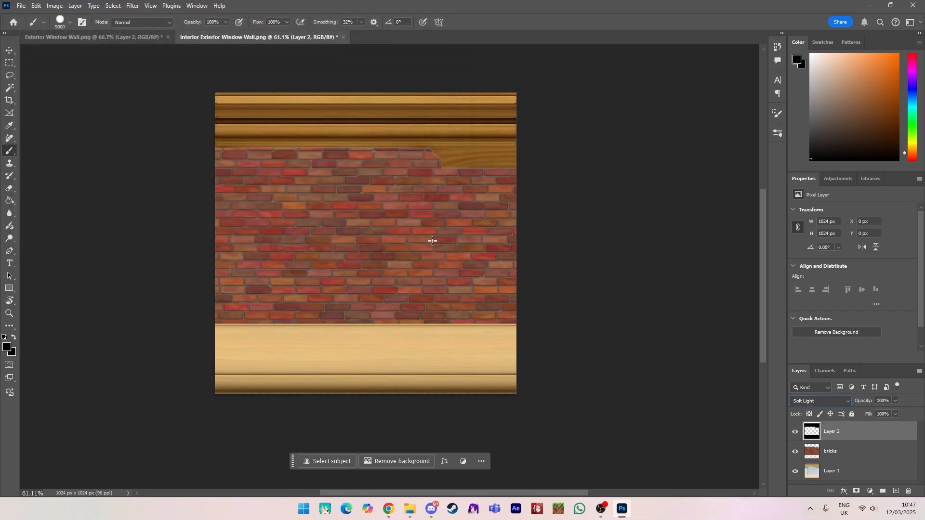
key(alt+Tab)
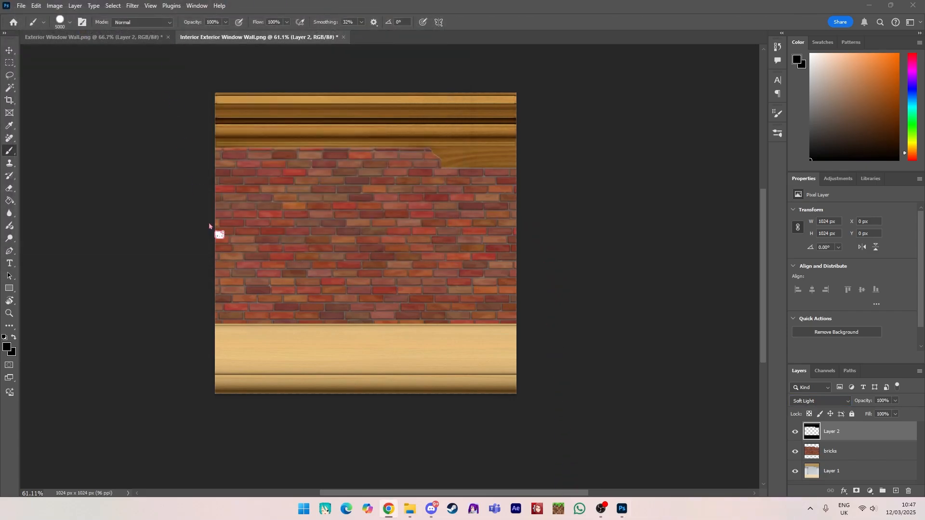
Step: Delete the black Layer 2 from the Exterior Window Wall document
click(107, 39)
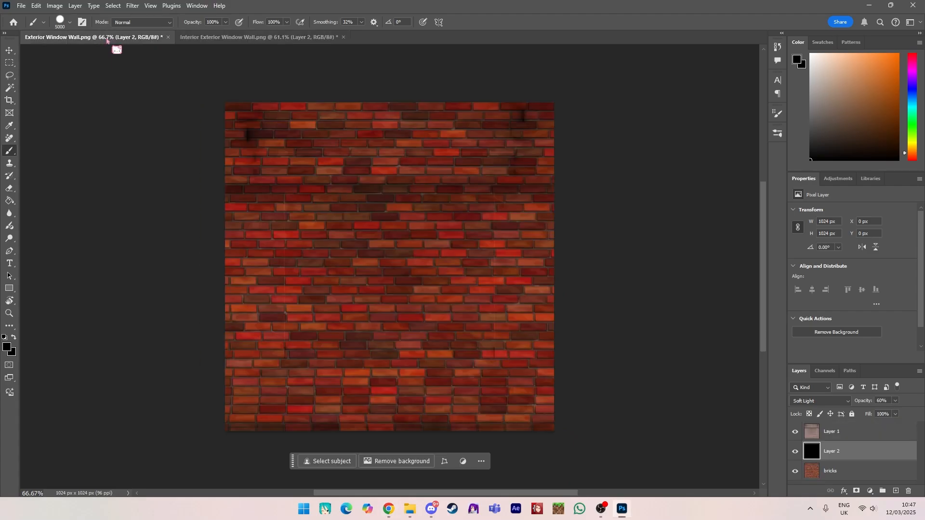
click(909, 492)
click(418, 189)
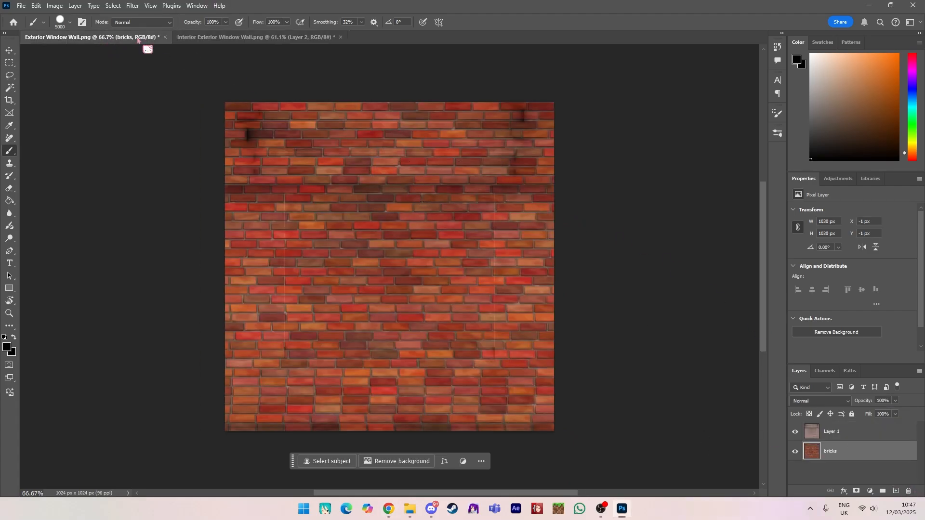
Step: Export the brighter wall as a PNG, replacing Exterior Window Wall.png in the Texture2D folder in Downloads
click(22, 6)
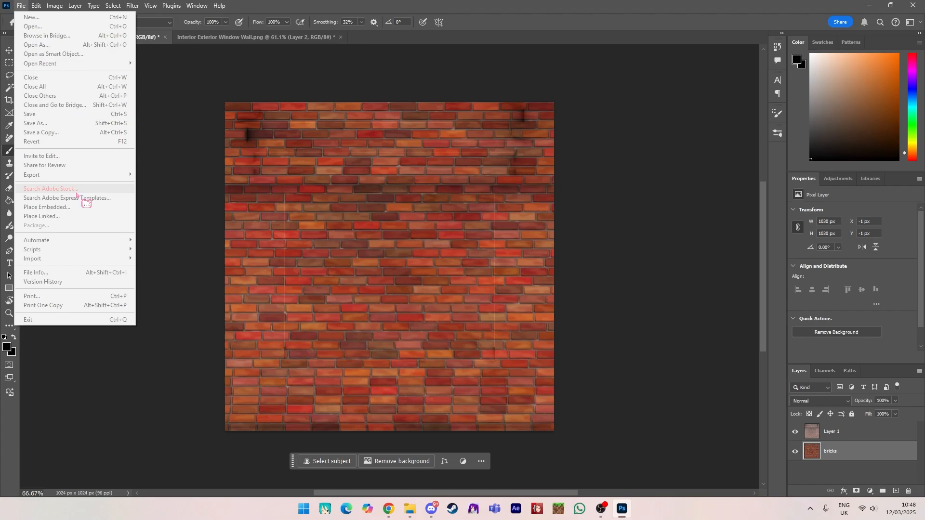
mouse_move(84, 177)
click(156, 177)
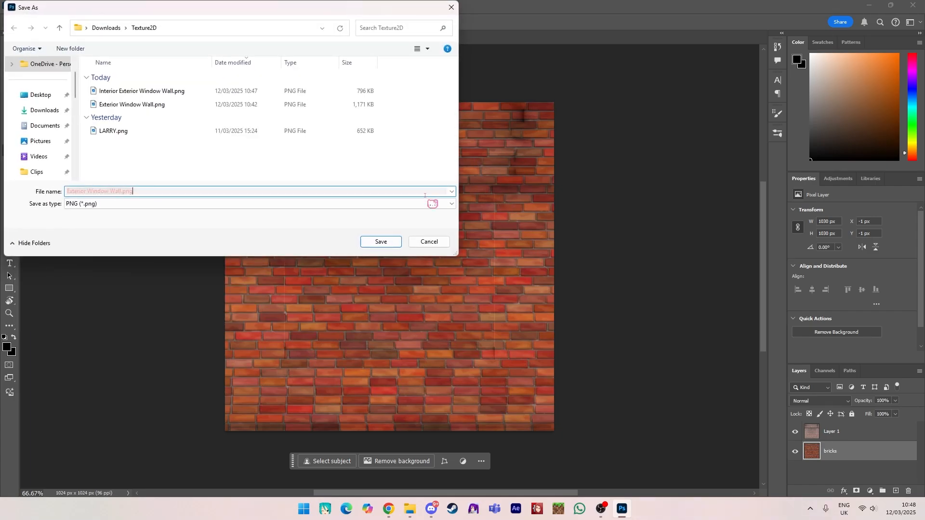
click(140, 105)
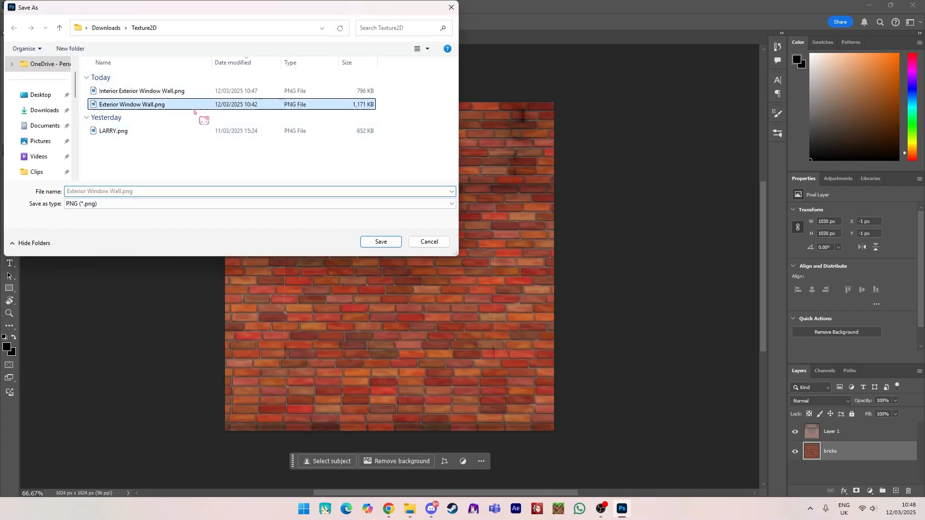
click(381, 244)
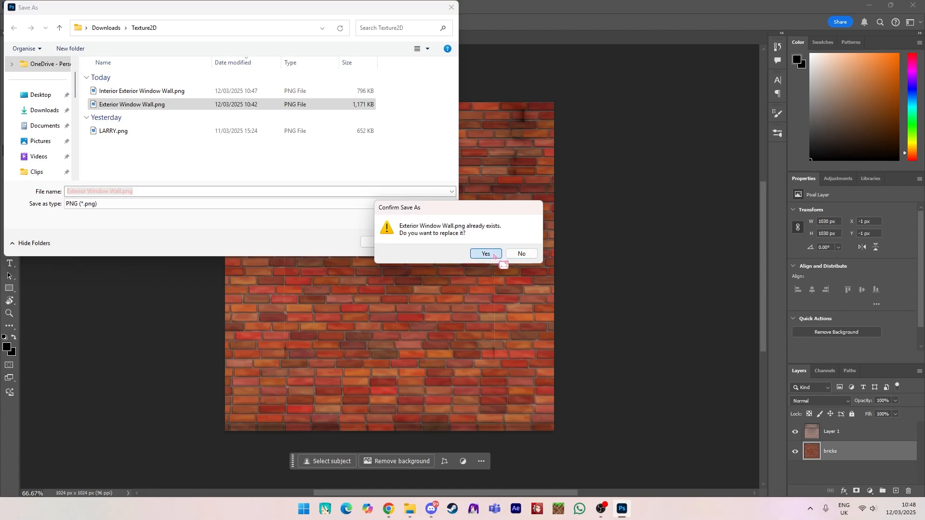
click(486, 253)
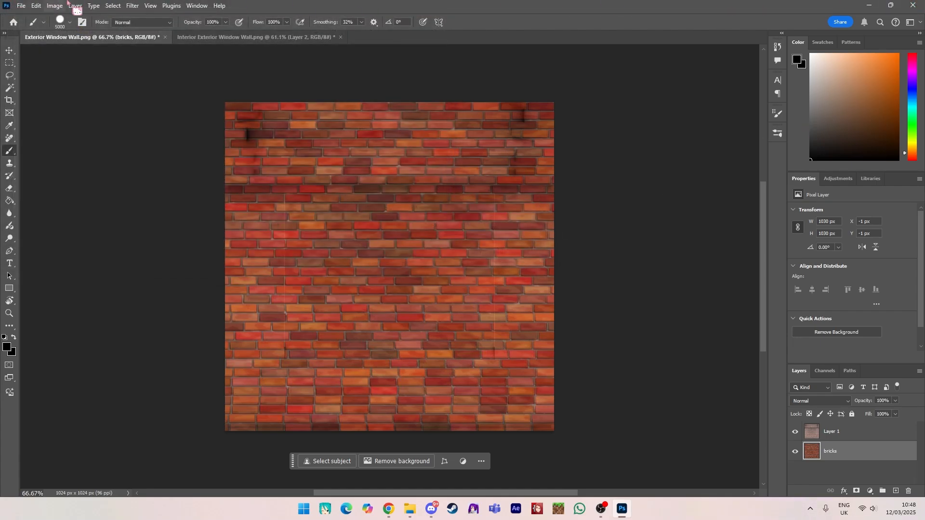
Step: Quit Photoshop without saving the changes to either wall document
key(ctrl+shift+s)
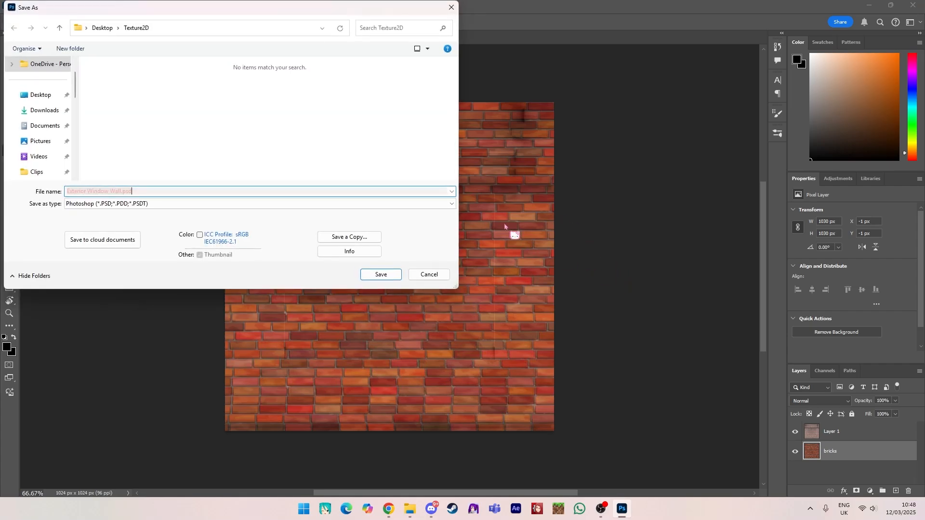
click(424, 274)
click(913, 5)
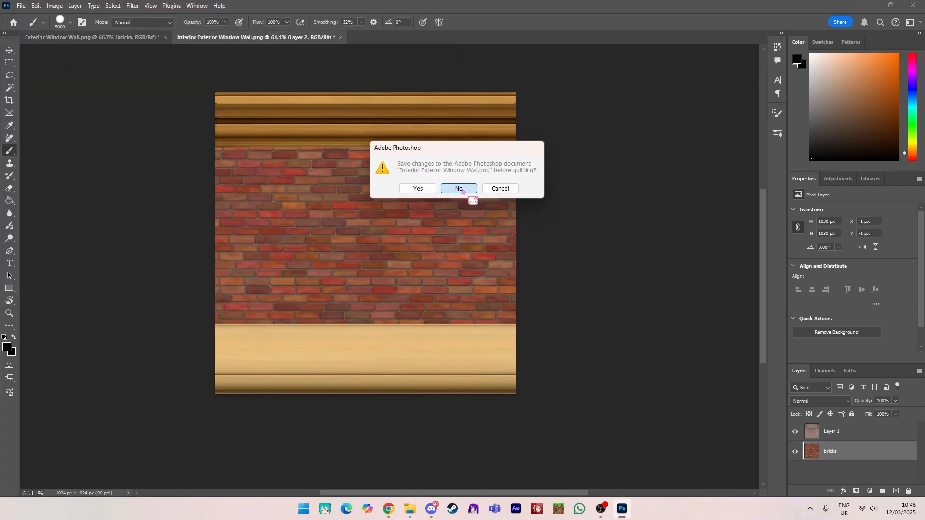
click(460, 189)
click(459, 189)
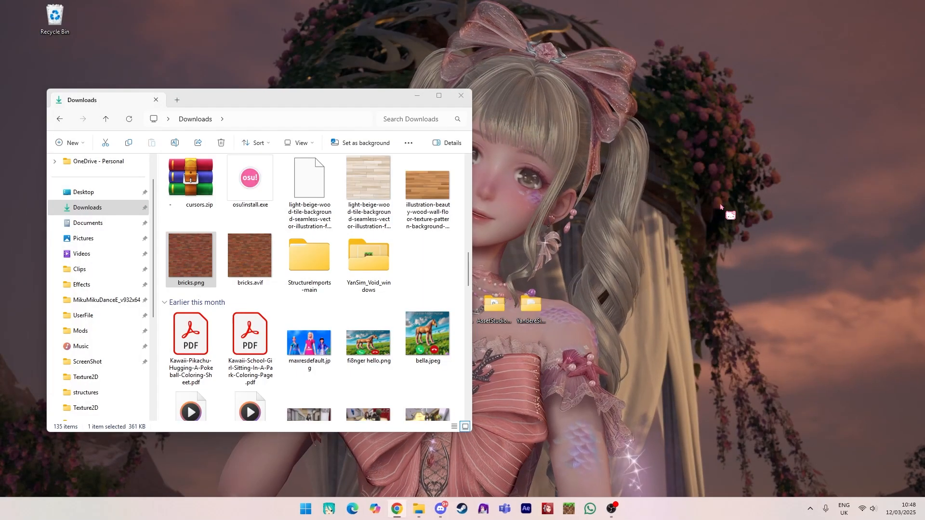
Step: Minimize the Downloads window and launch UABEAvalonia.exe from the uabea-windows folder on the desktop
click(418, 99)
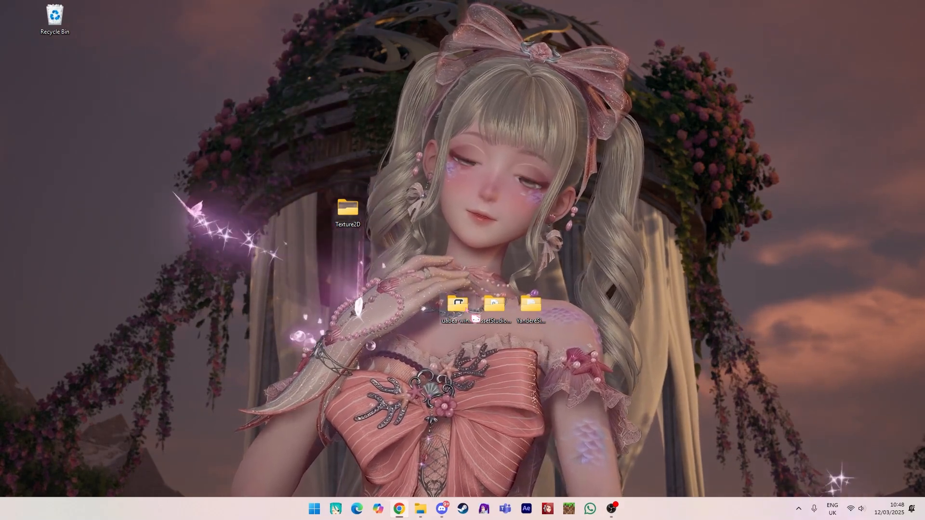
double_click(458, 304)
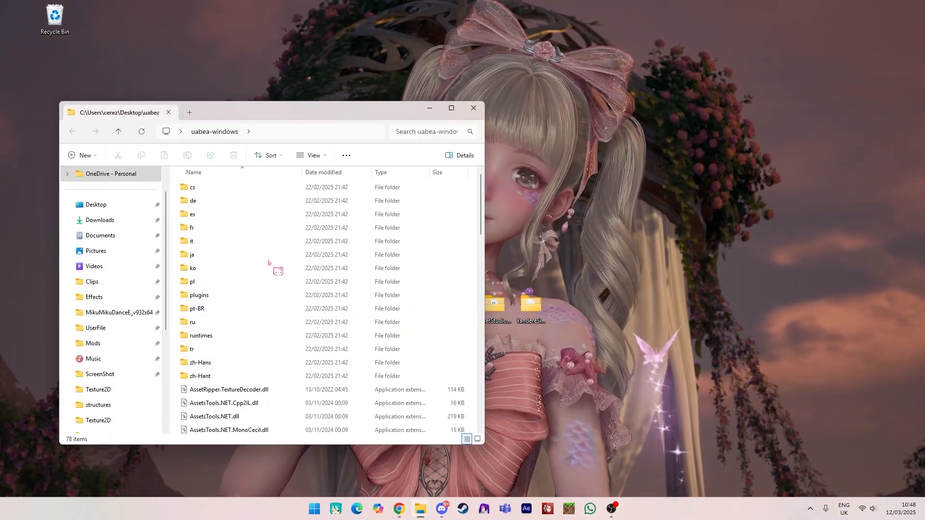
scroll(256, 337, down, 8)
scroll(254, 347, up, 7)
scroll(254, 347, down, 20)
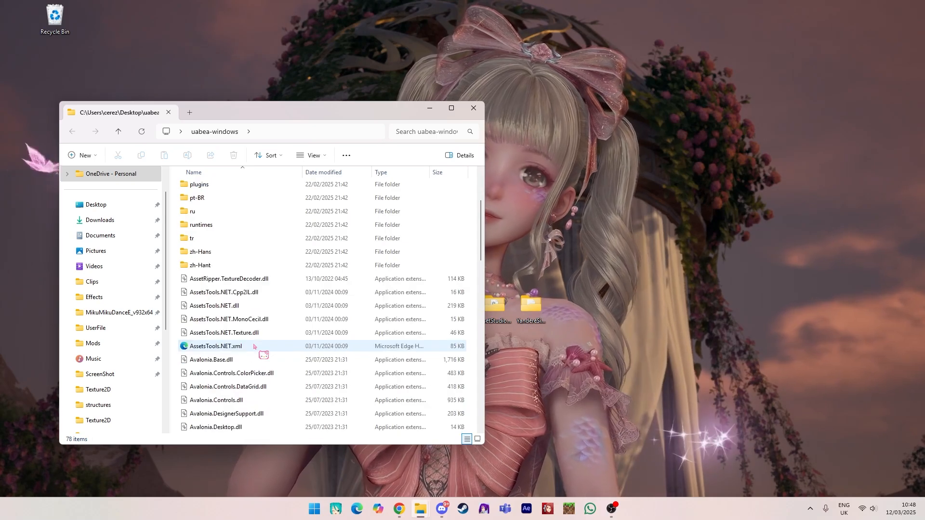
scroll(254, 347, down, 1)
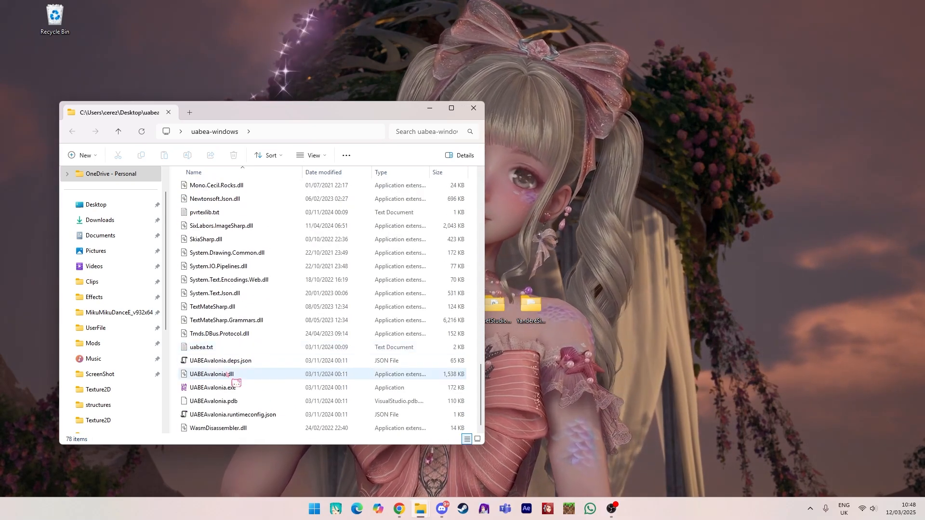
click(233, 388)
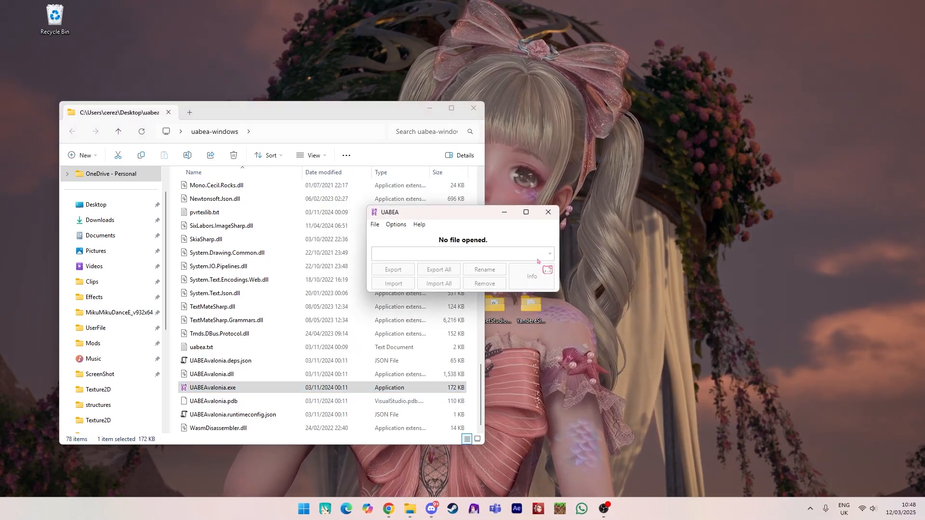
Step: Open all files from sharedassets0.assets through sharedassets59.resource in YandereSimulator_Data, and close the small UABEA window covering the asset list
click(376, 224)
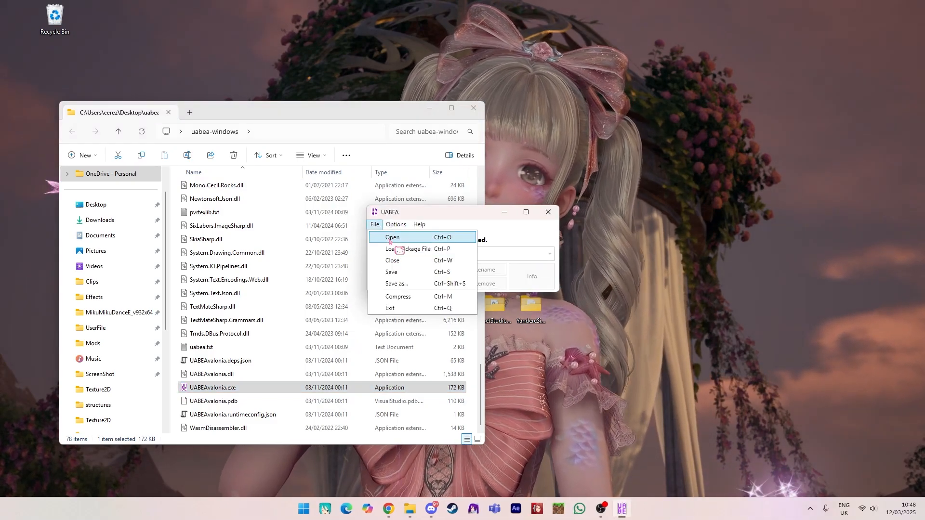
click(391, 235)
drag(472, 227, 181, 71)
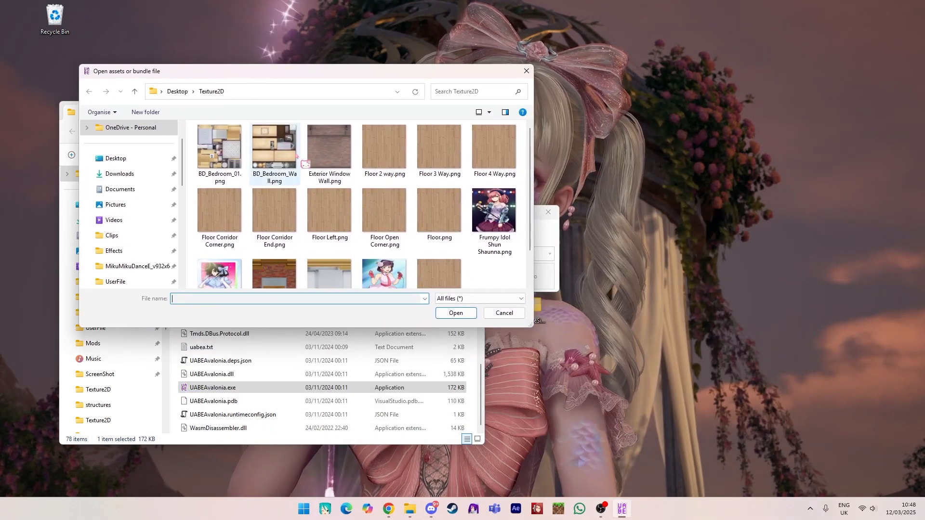
click(135, 176)
click(135, 161)
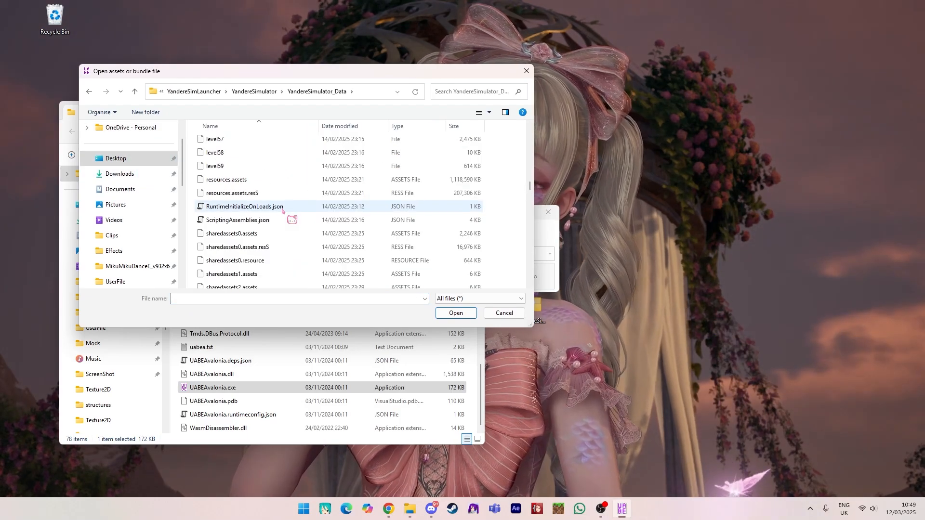
click(268, 233)
drag(527, 187, 529, 277)
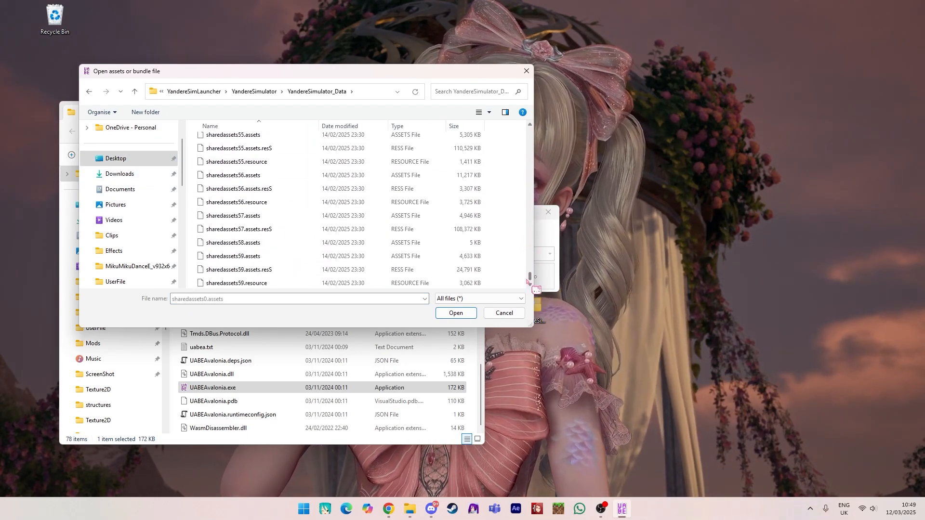
shift+click(236, 283)
click(458, 314)
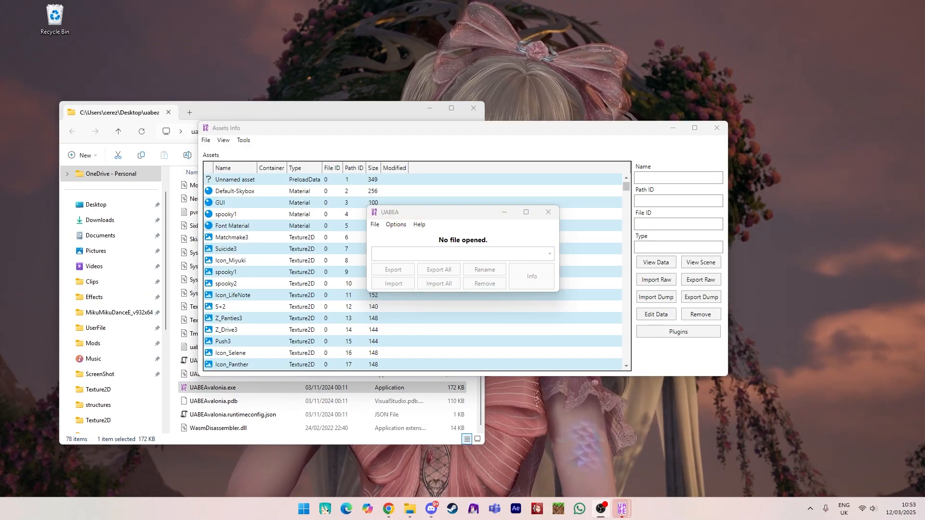
click(548, 212)
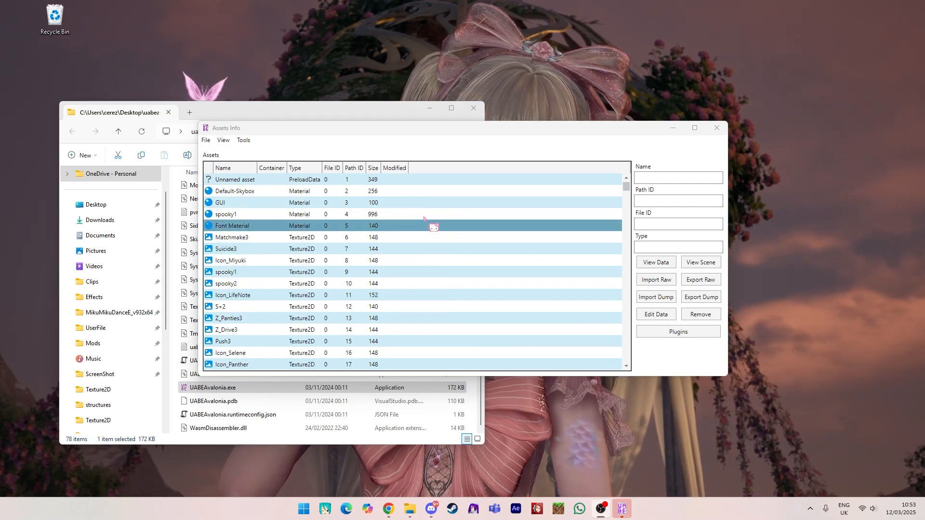
Step: Filter the asset list to show only the Texture2D type
click(220, 143)
click(261, 189)
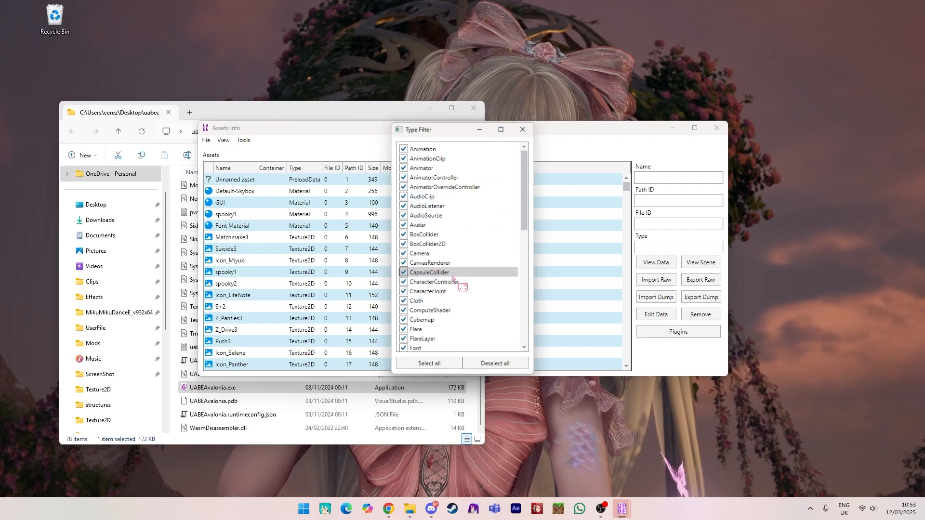
scroll(477, 320, down, 12)
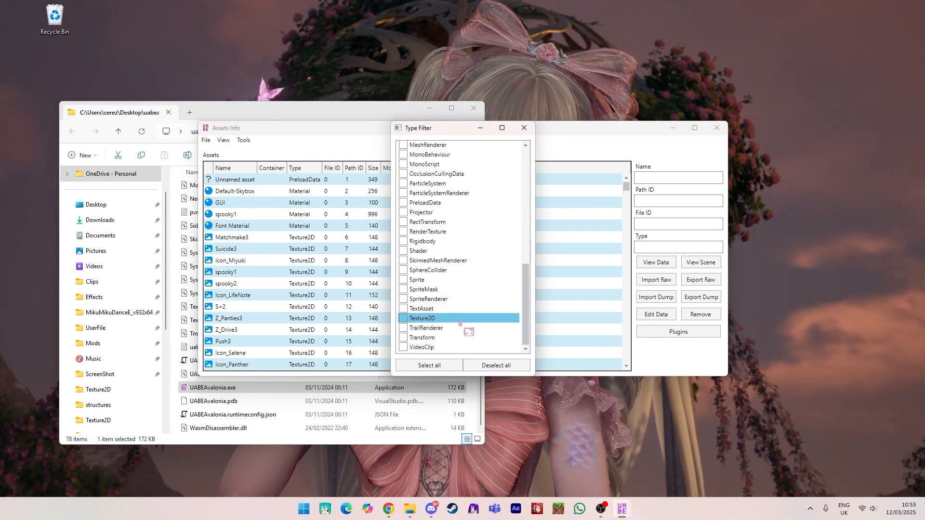
click(404, 318)
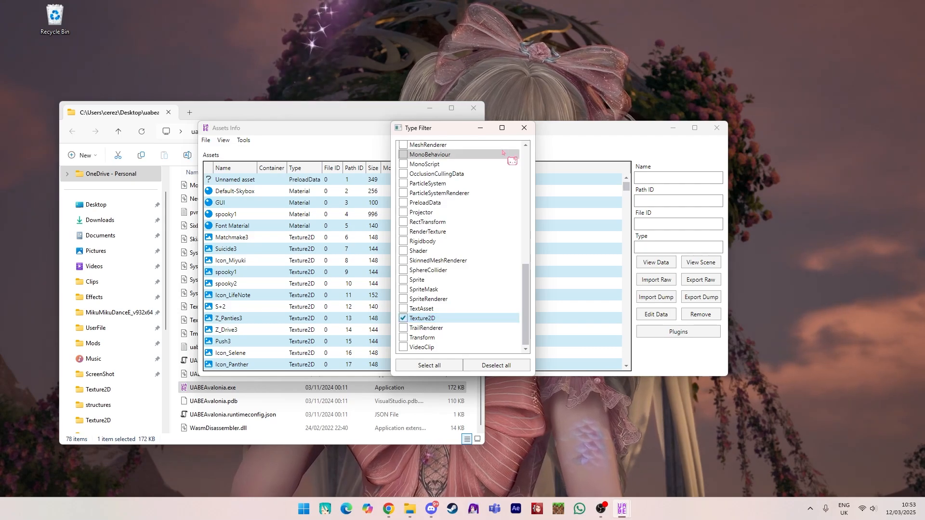
click(525, 127)
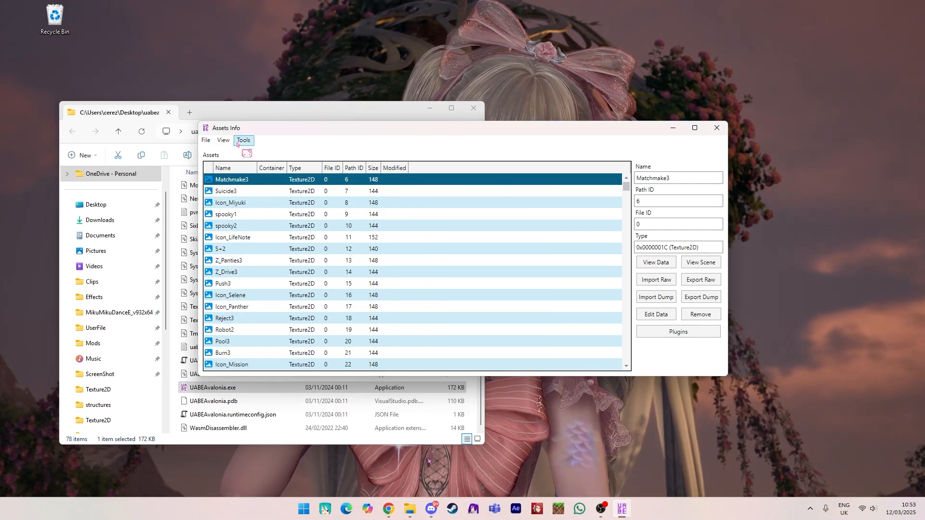
Step: Sort the textures by name in ascending order and browse down the list
click(232, 169)
scroll(462, 258, down, 1)
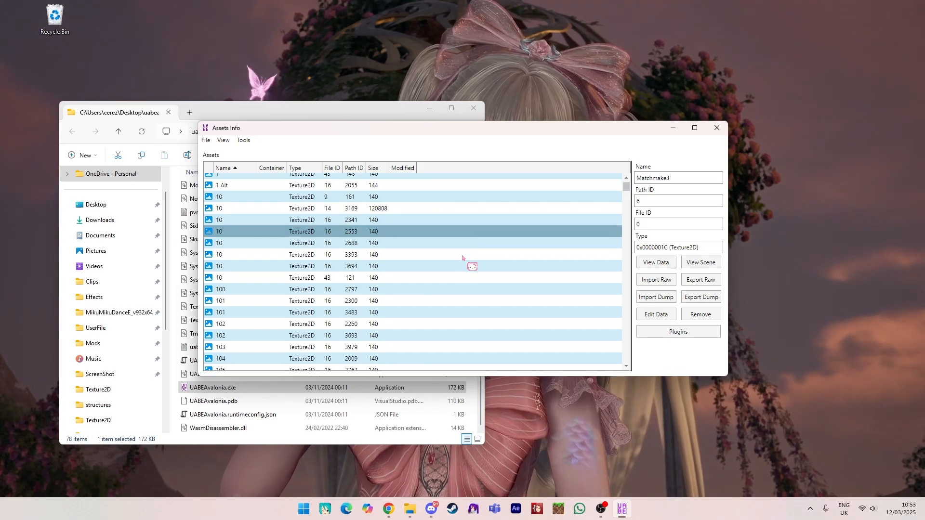
scroll(463, 258, down, 10)
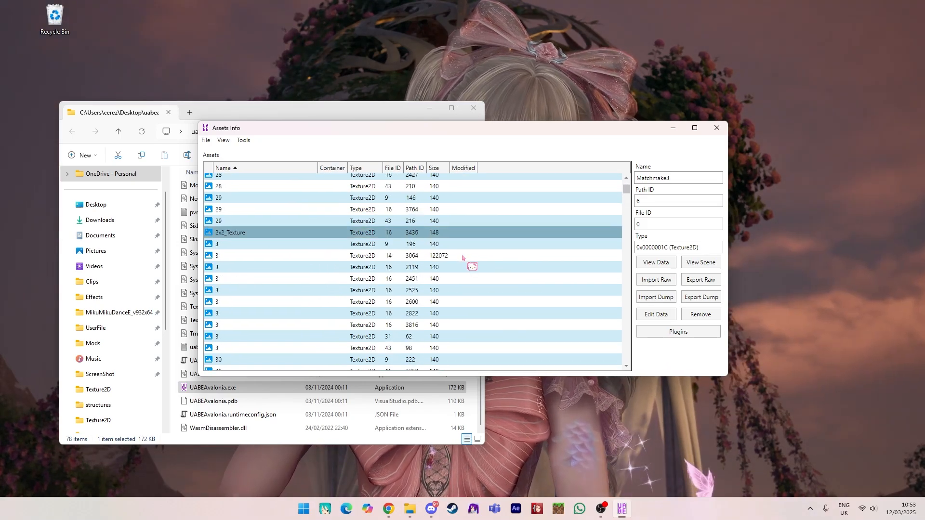
scroll(463, 258, down, 12)
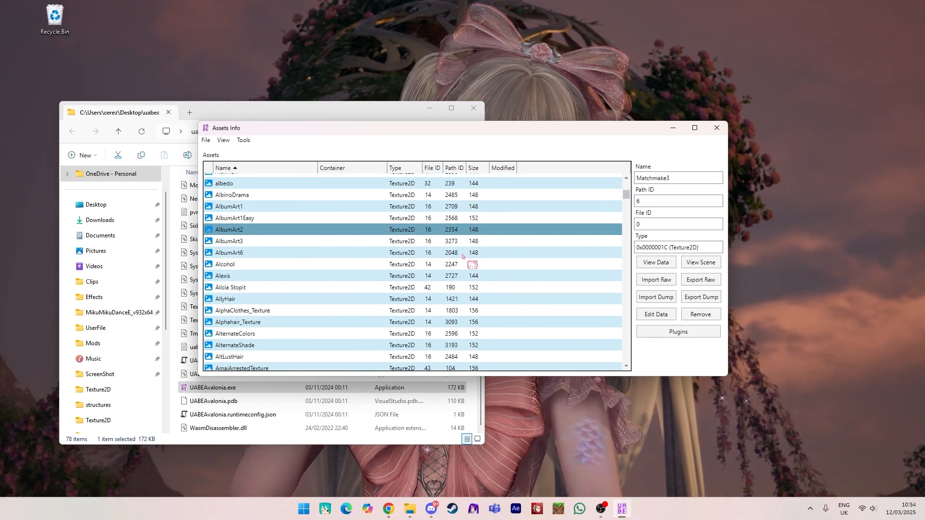
Step: Switch to File Explorer and open the Texture2D folder in Downloads that holds the edited wall textures
click(432, 109)
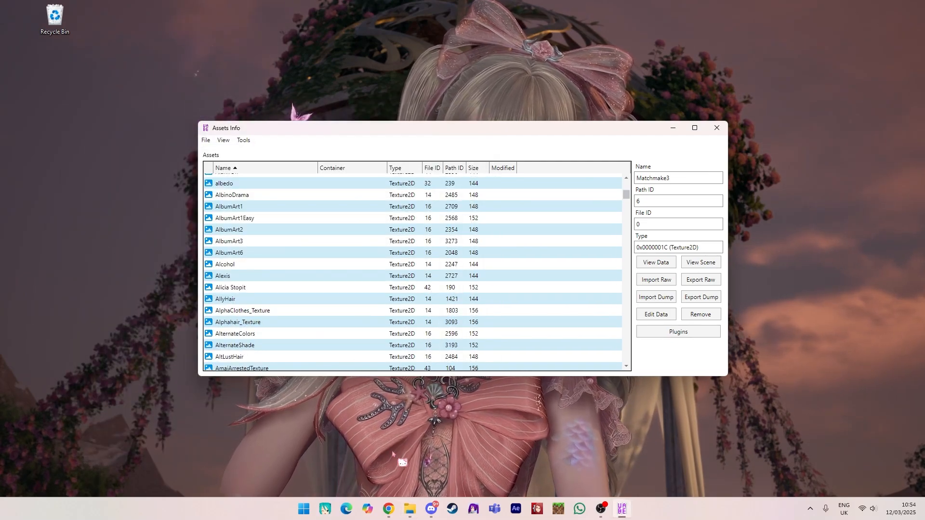
click(504, 424)
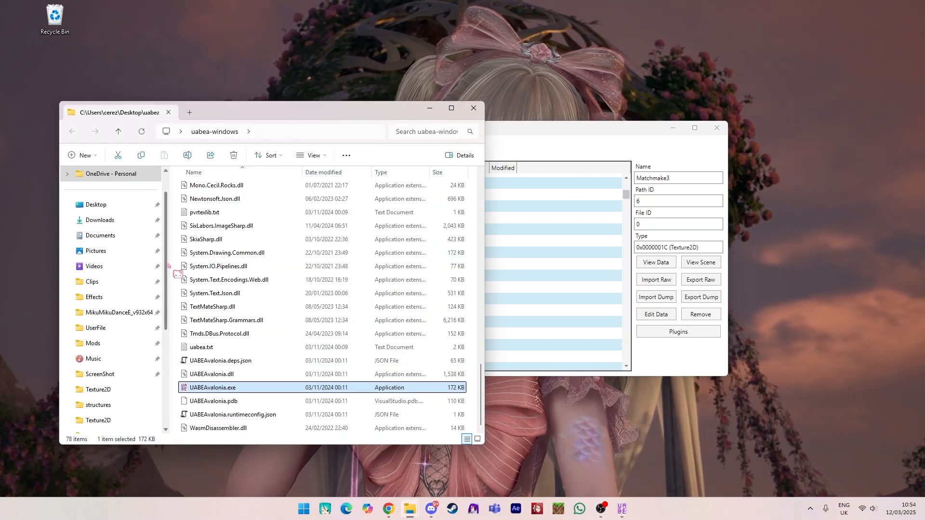
click(100, 220)
click(104, 205)
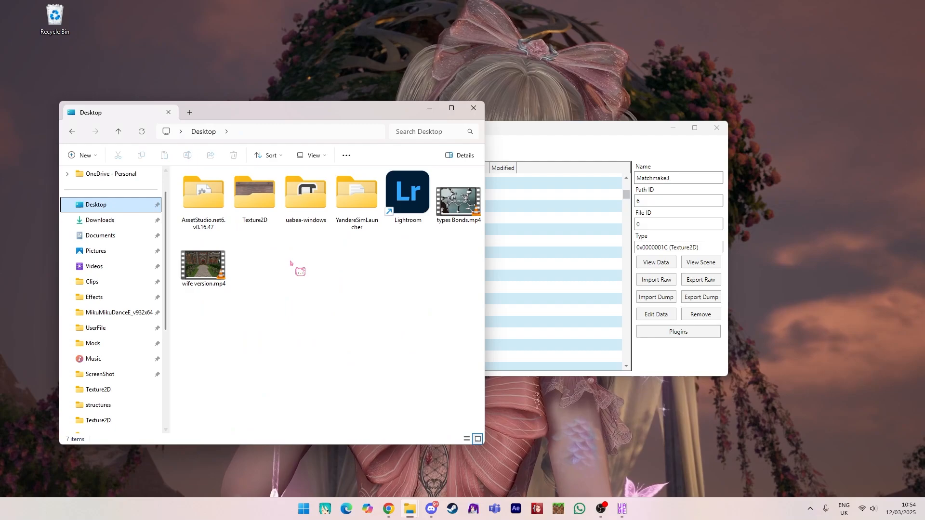
double_click(263, 193)
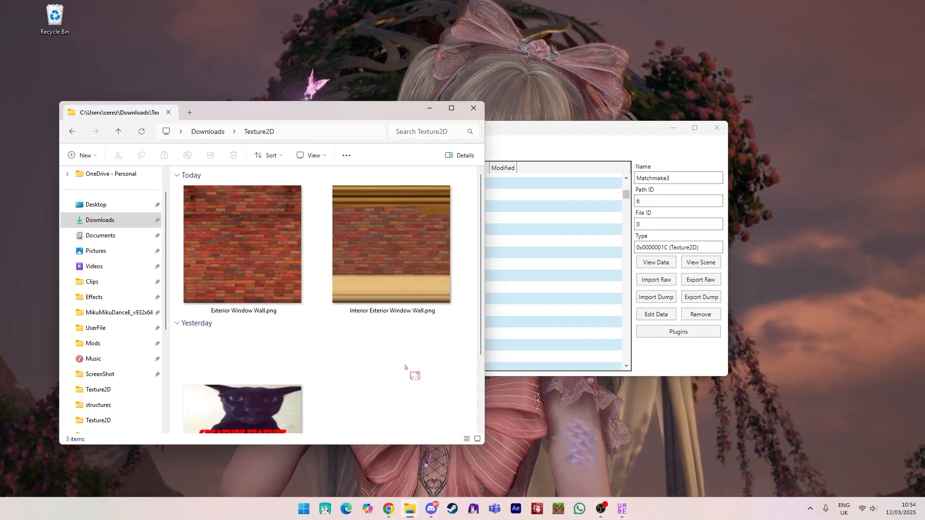
drag(378, 113, 351, 131)
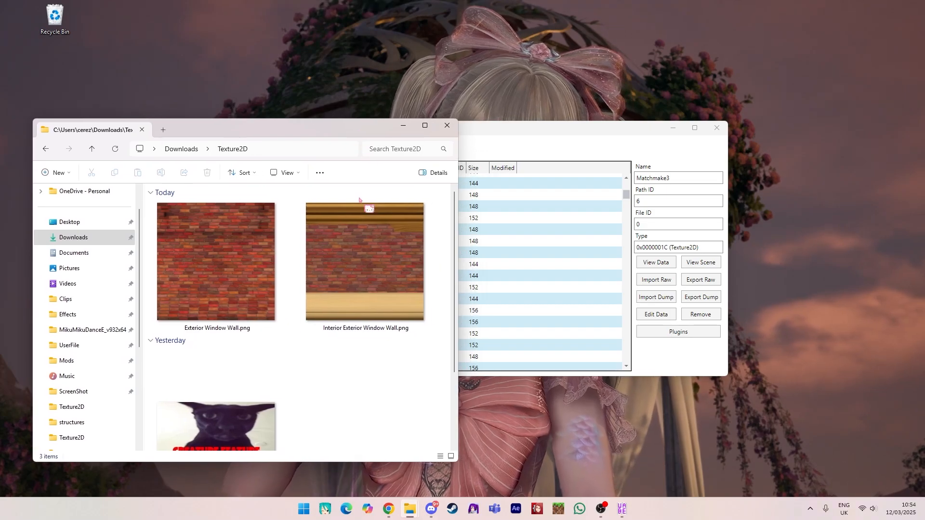
Step: Copy the file name of Exterior Window Wall.png without its extension
click(232, 298)
click(333, 296)
click(255, 303)
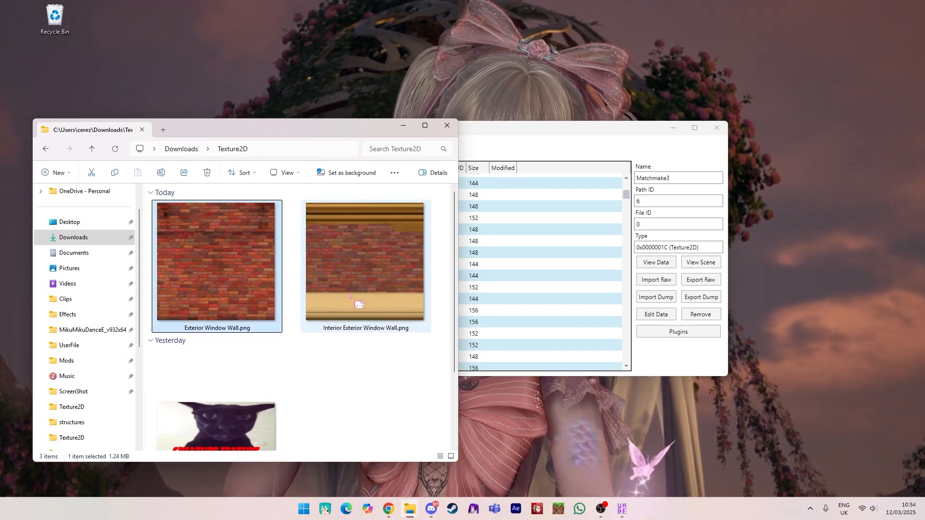
drag(284, 128, 291, 134)
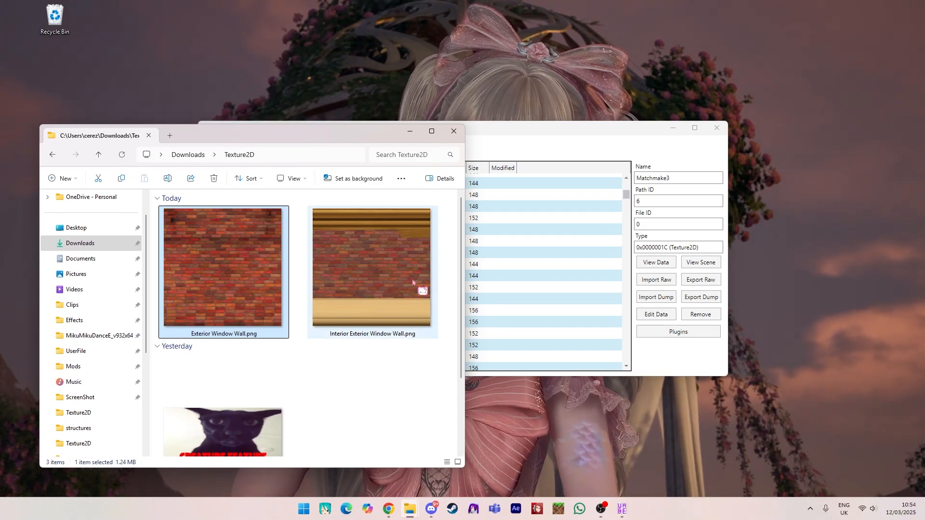
key(F2)
key(ctrl+c)
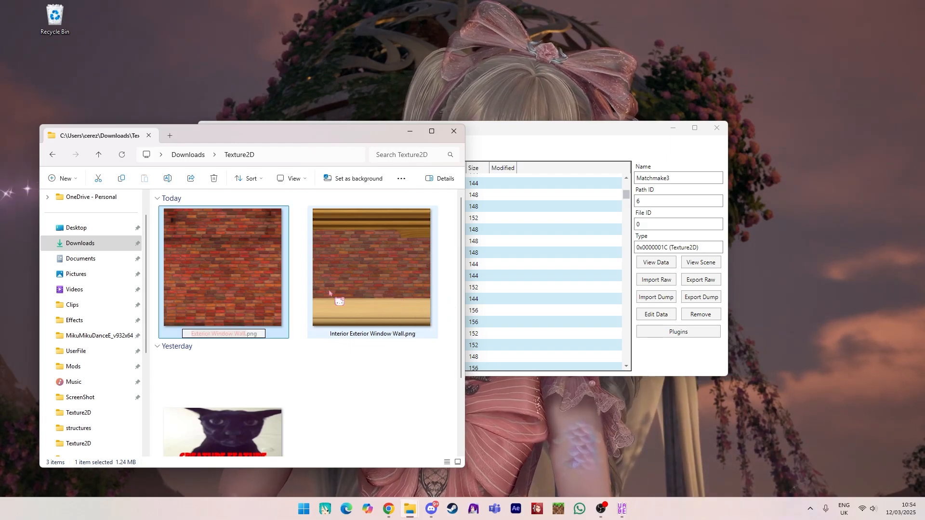
Step: Return to UABEA and search downward through the assets for the copied name Exterior Window Wall
click(410, 131)
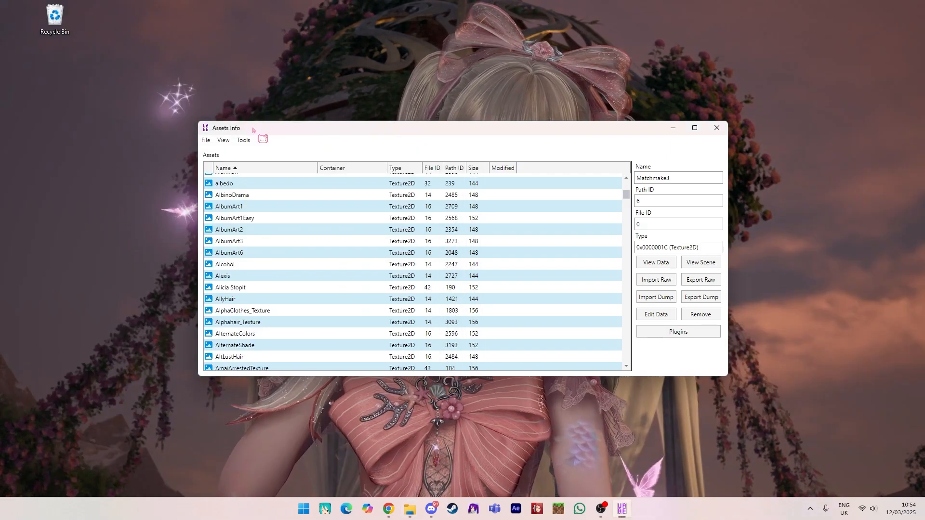
key(ctrl+f)
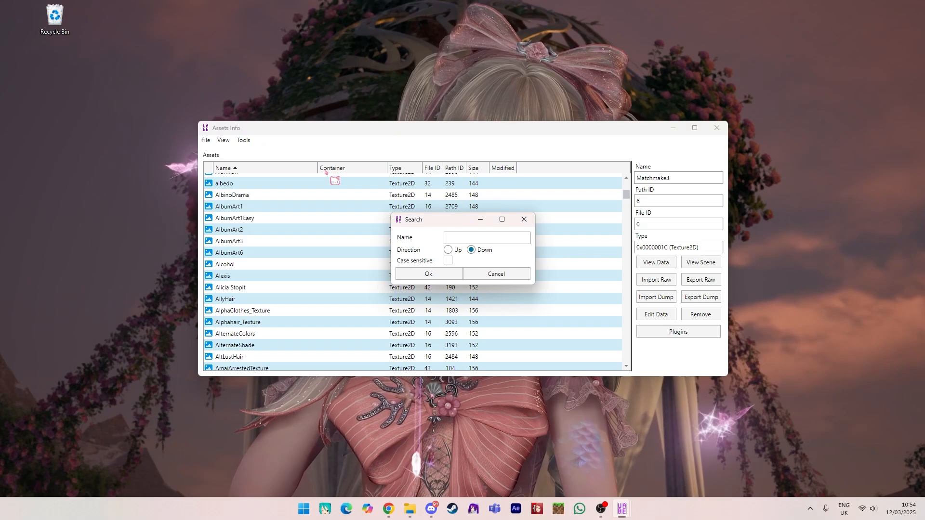
key(ctrl+v)
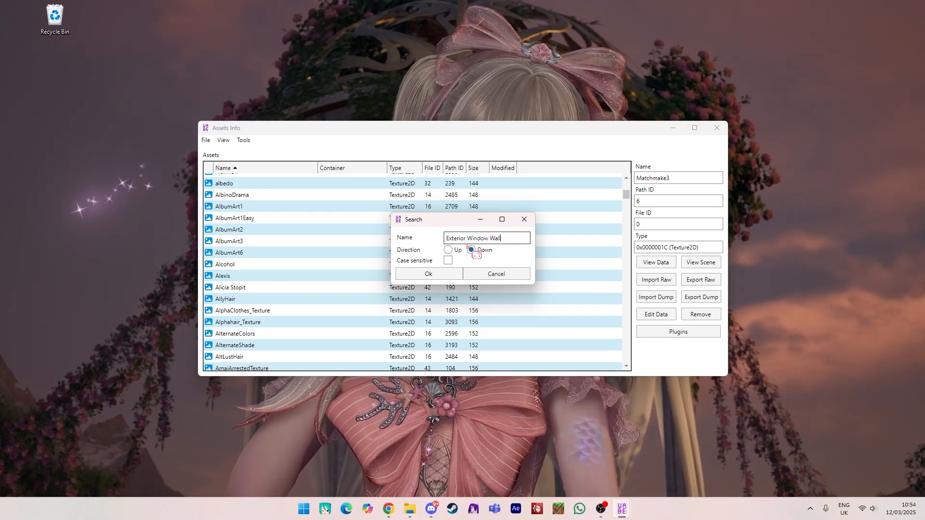
click(431, 274)
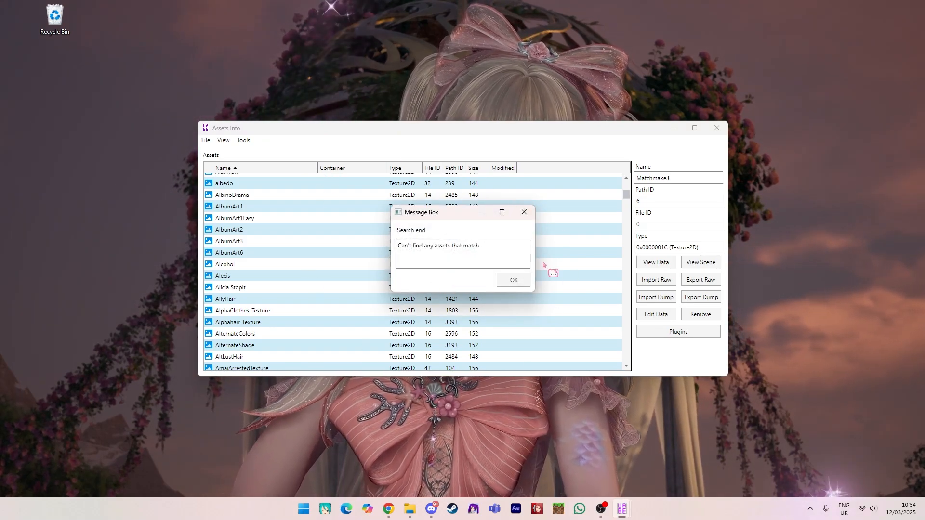
click(513, 280)
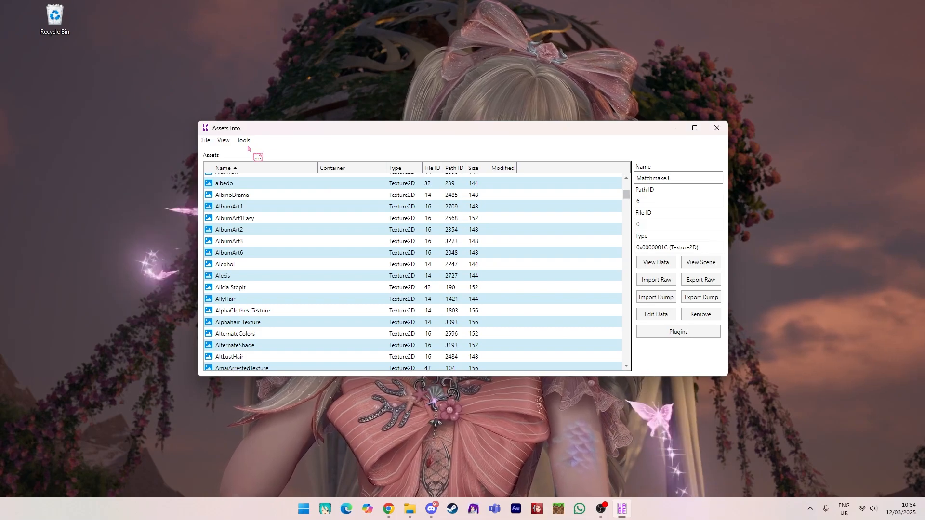
Step: Bring the Texture2D folder window alongside the asset list and search downward for the Exterior Window Wall texture by name
key(ctrl+f)
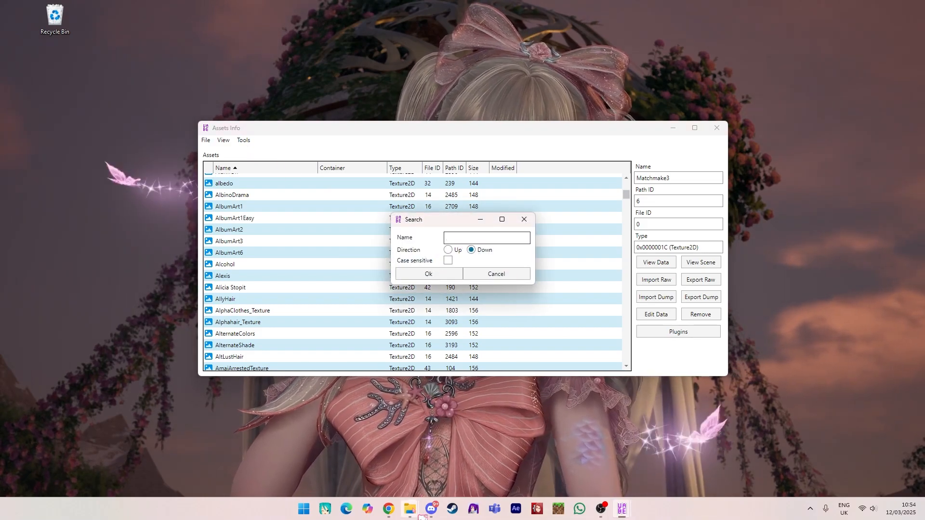
mouse_move(410, 509)
click(430, 475)
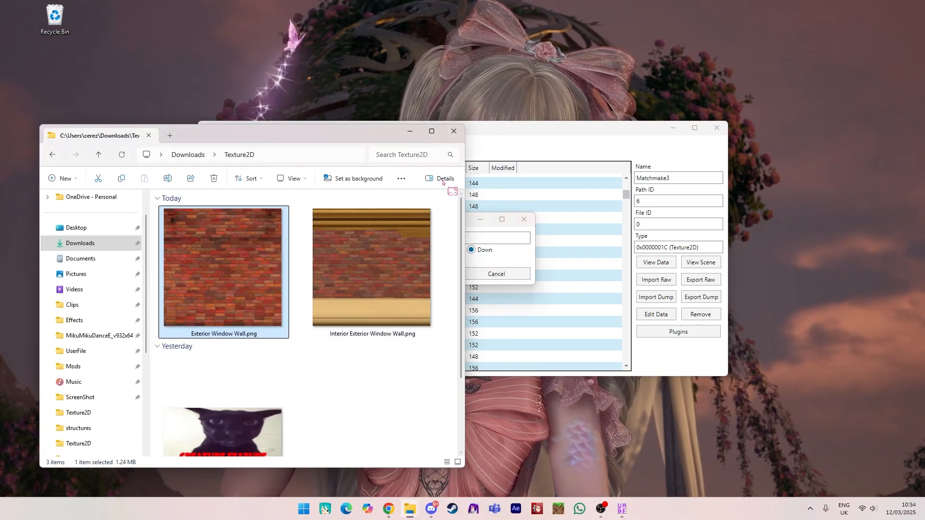
drag(369, 132, 308, 124)
click(569, 131)
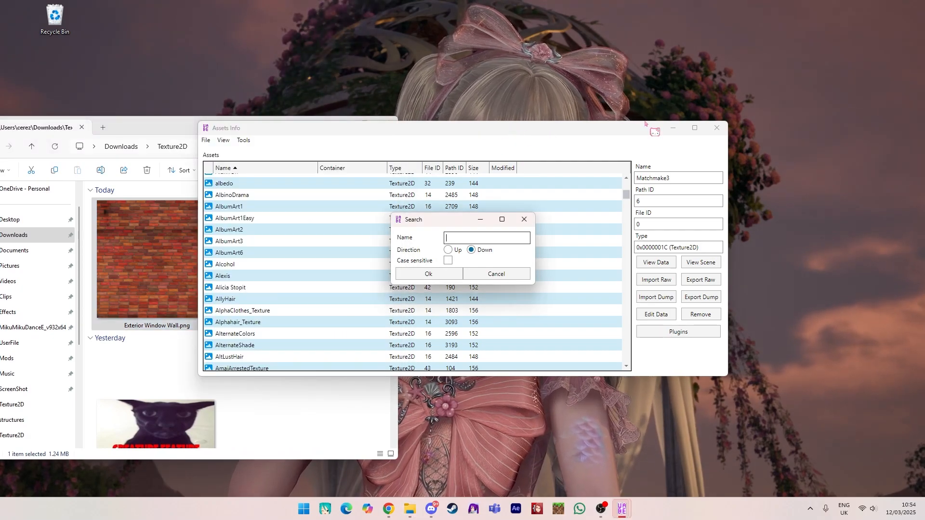
drag(428, 221, 658, 338)
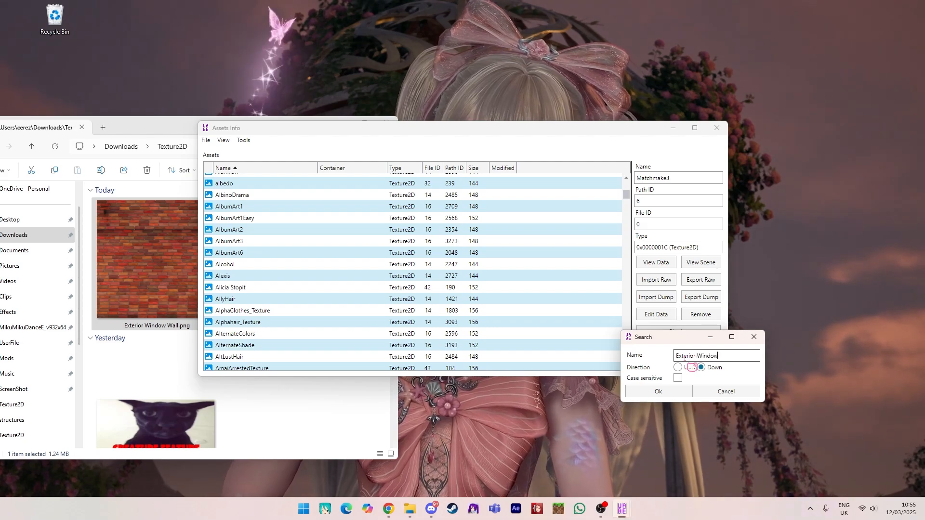
key(Return)
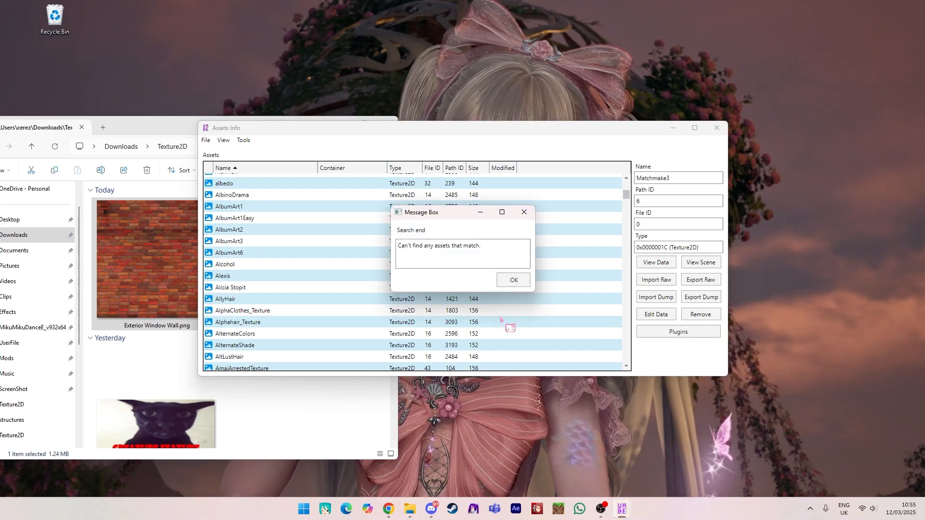
click(514, 280)
Step: Arrange the asset list and the Texture2D folder side by side, then find and select the Exterior Window Wall texture in the list
drag(433, 129, 654, 104)
drag(300, 126, 328, 82)
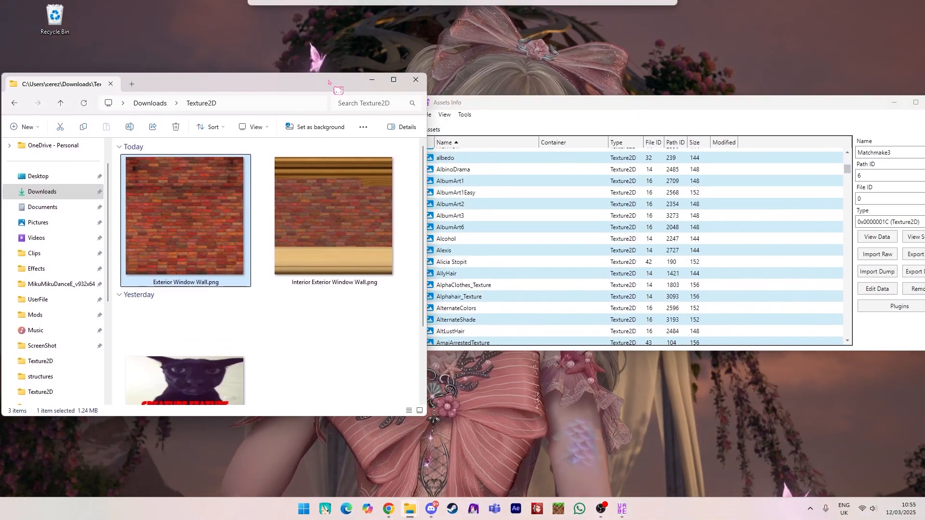
click(598, 250)
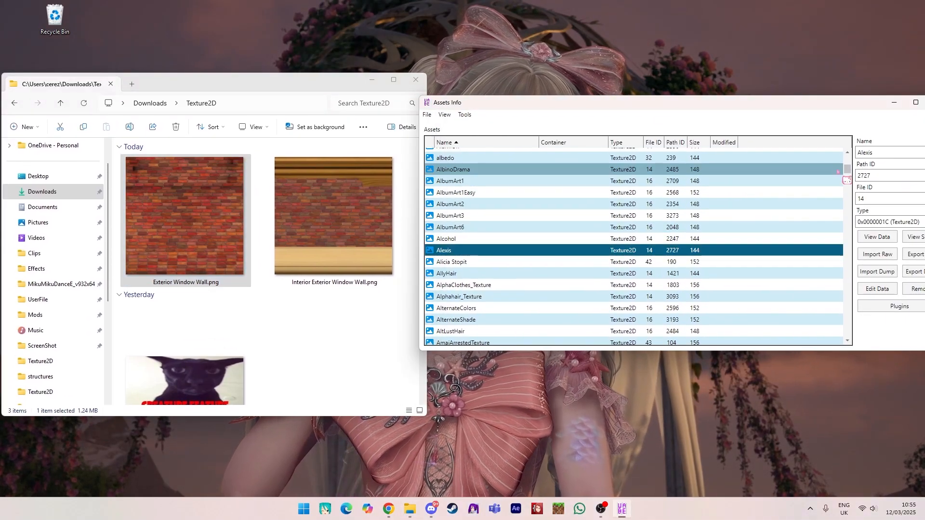
drag(847, 171, 852, 207)
click(727, 231)
click(727, 234)
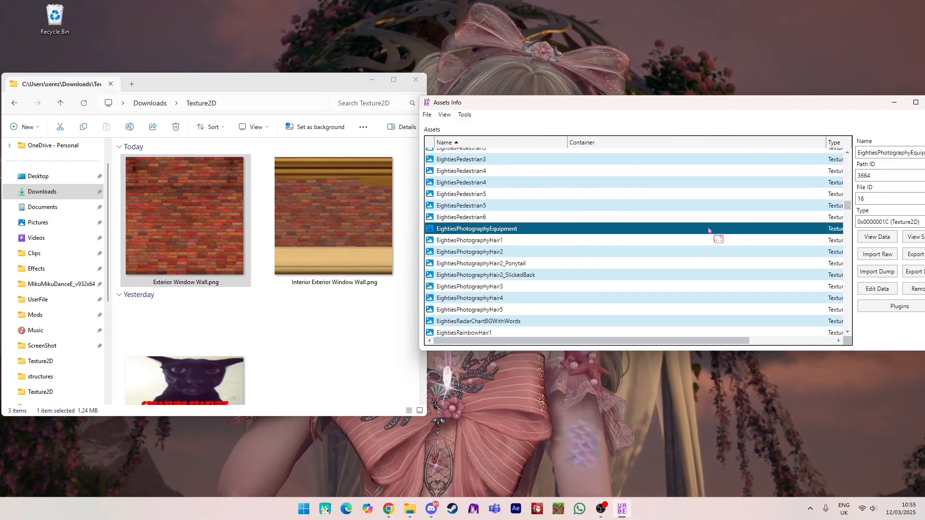
scroll(709, 231, up, 3)
scroll(709, 231, down, 20)
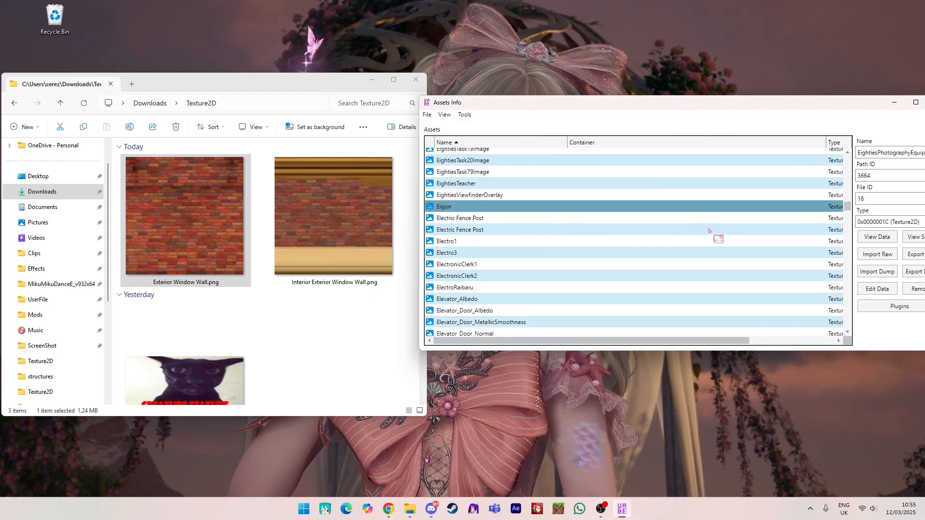
scroll(709, 230, down, 15)
scroll(710, 226, down, 10)
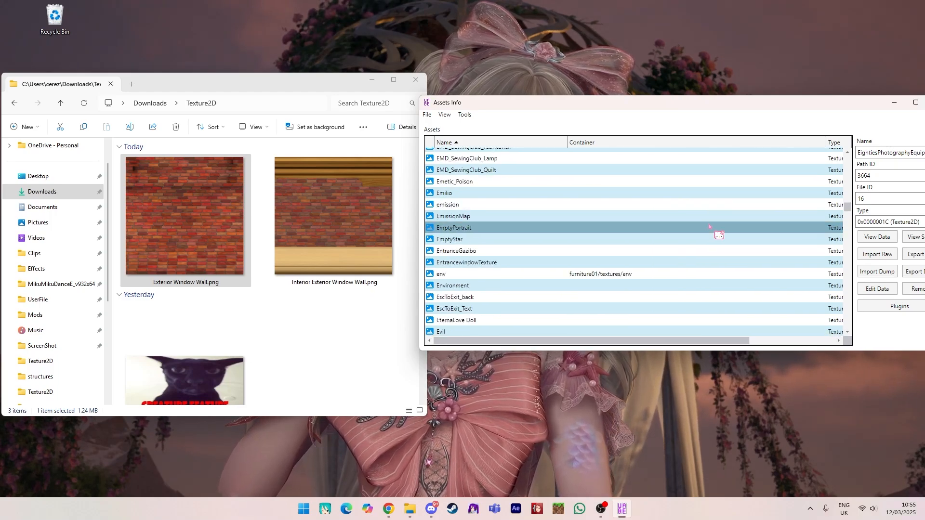
scroll(670, 291, down, 3)
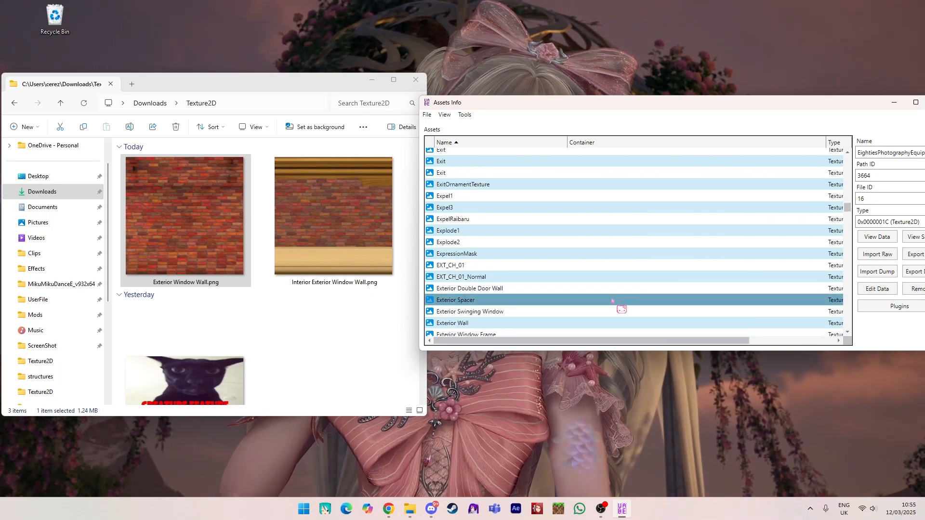
scroll(621, 289, down, 1)
click(558, 321)
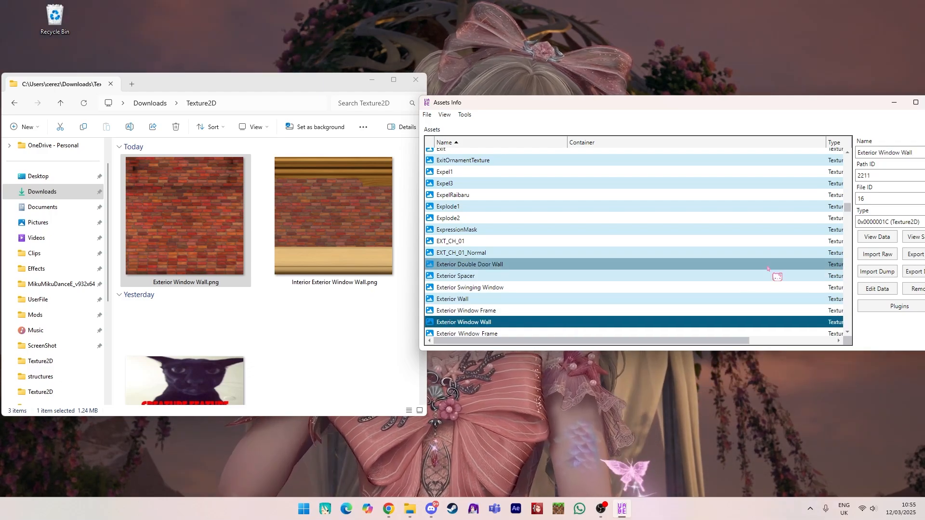
Step: Edit the Exterior Window Wall texture, loading Exterior Window Wall.png from Downloads > Texture2D, and save the replacement
drag(704, 106, 661, 95)
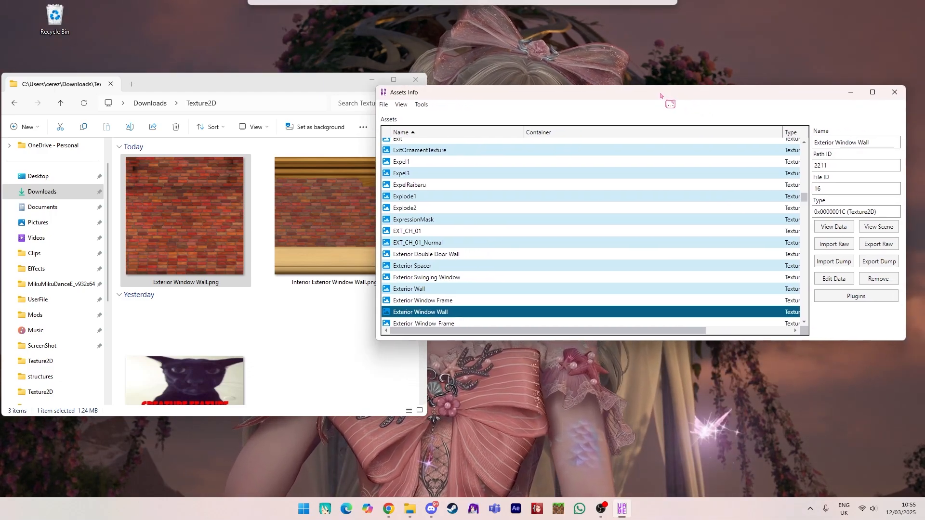
click(854, 295)
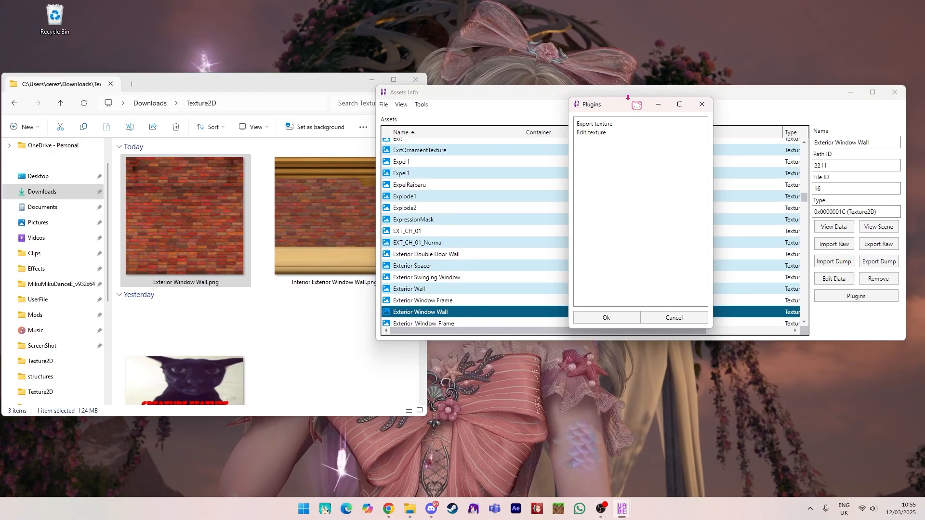
click(606, 318)
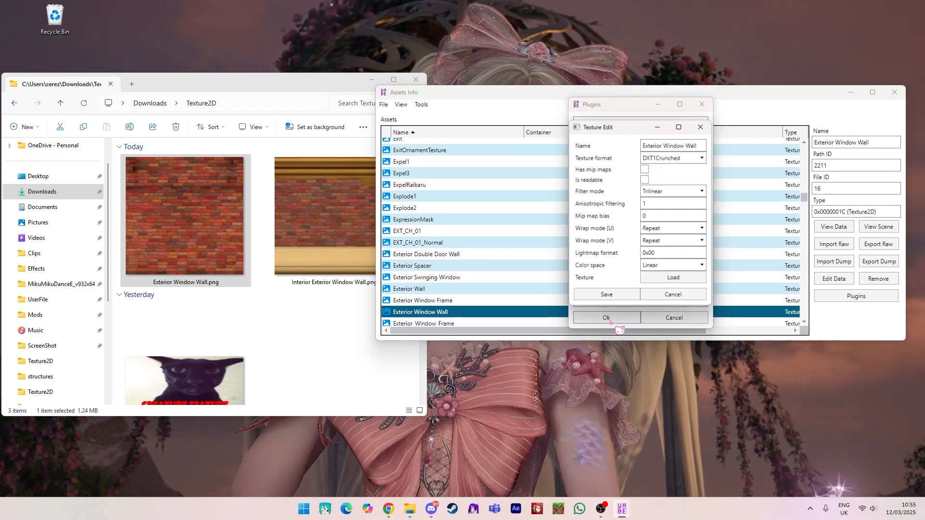
click(674, 280)
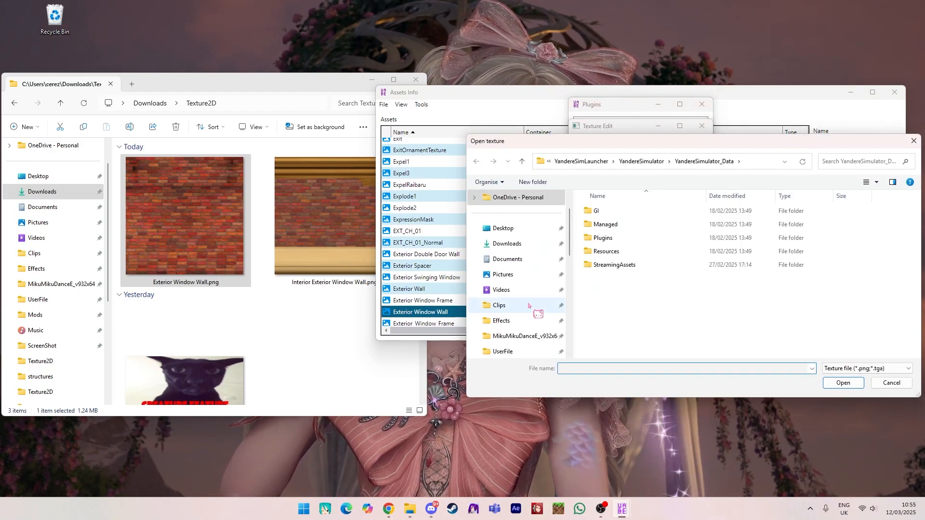
click(511, 244)
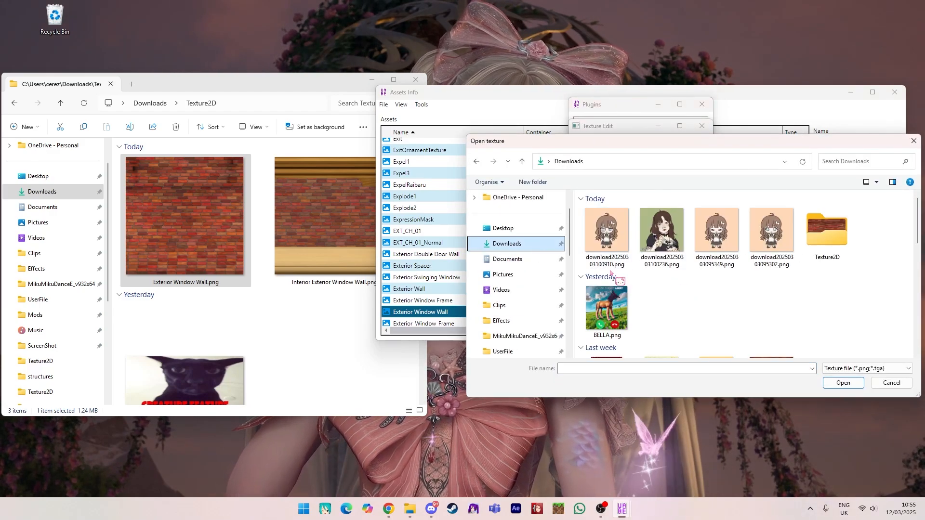
double_click(825, 238)
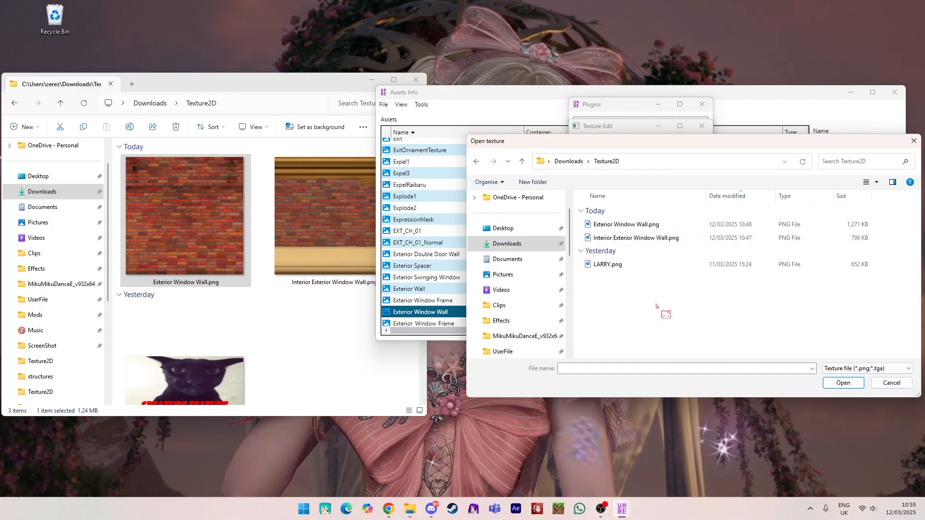
double_click(658, 226)
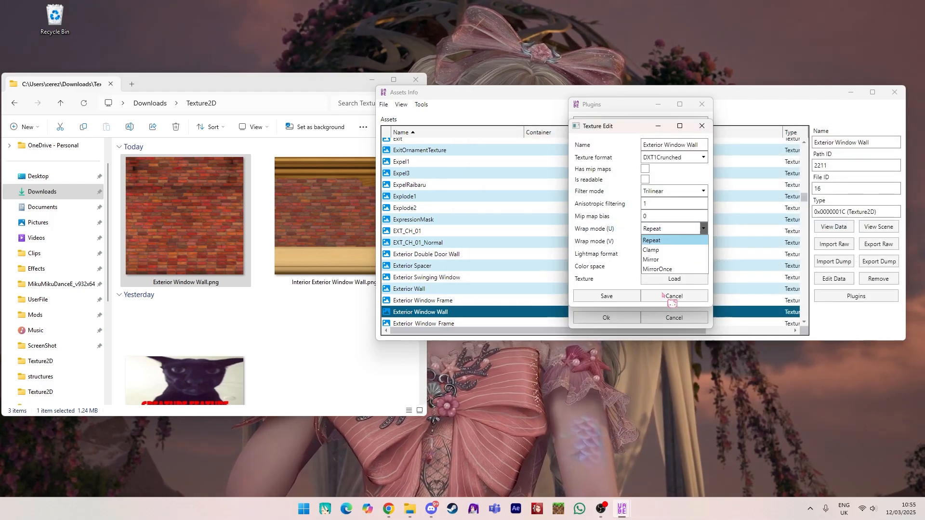
click(609, 300)
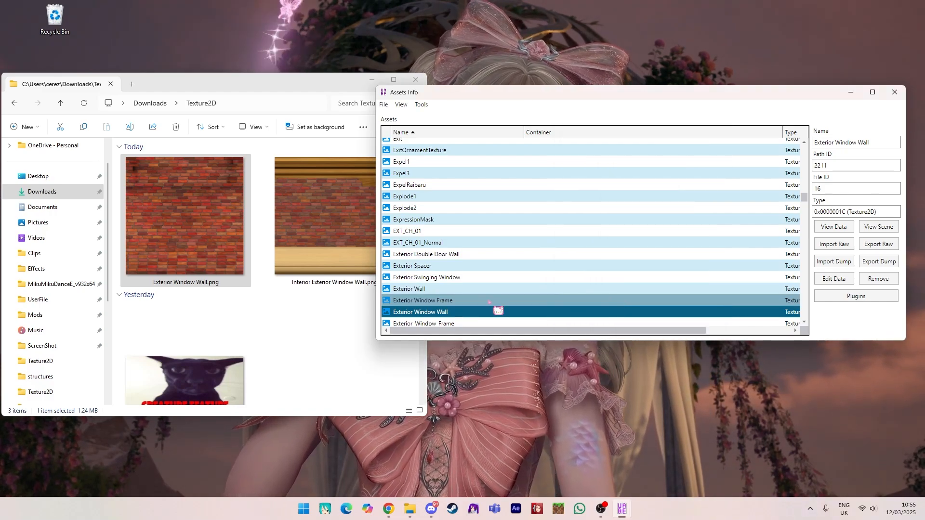
Step: Check the second PNG's name and search downward through the assets for Interior Exterior Window Wall
click(340, 242)
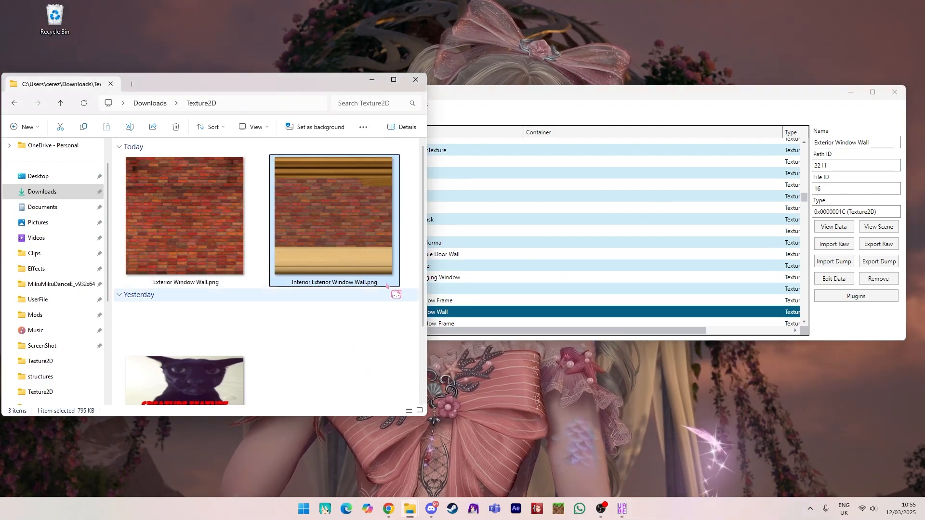
click(684, 209)
drag(807, 198, 806, 174)
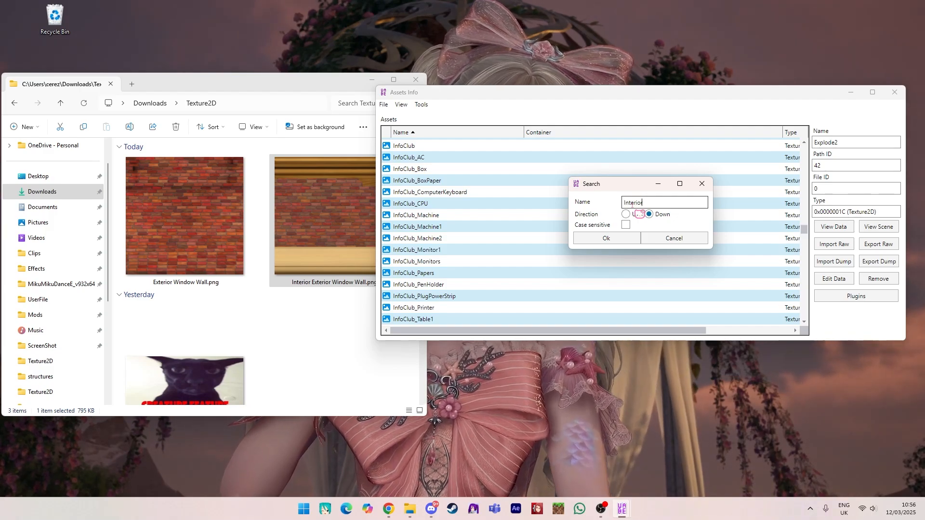
text(terior Window Wall)
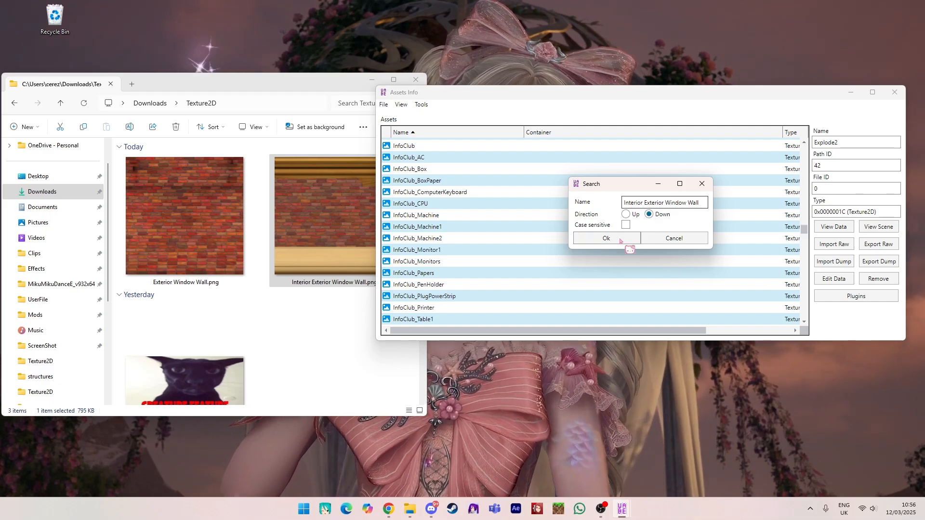
click(621, 239)
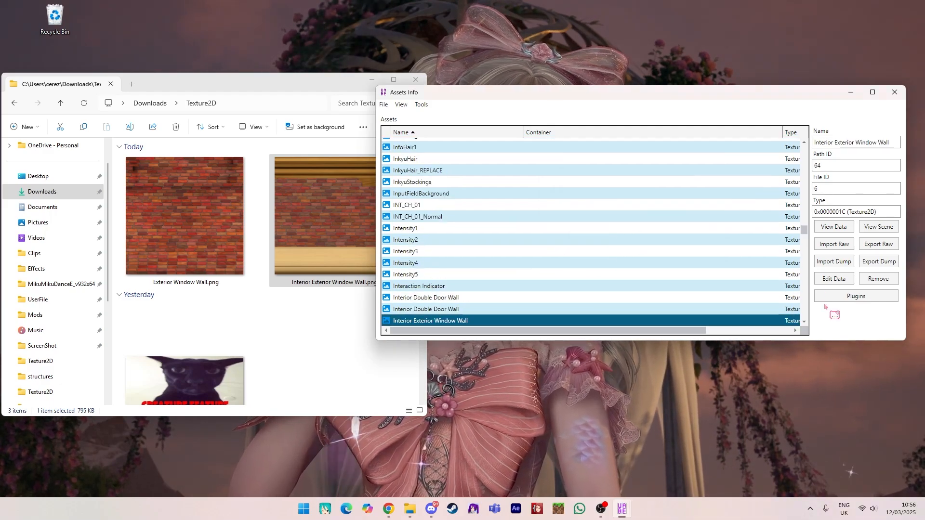
Step: Edit the Interior Exterior Window Wall texture, loading Interior Exterior Window Wall.png from Downloads > Texture2D, and save the replacement
click(846, 298)
click(615, 147)
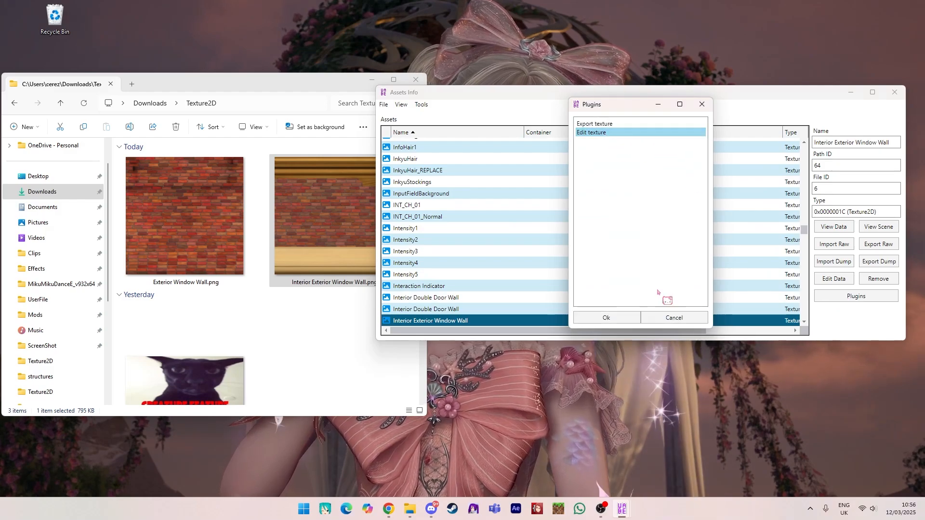
click(615, 319)
click(710, 270)
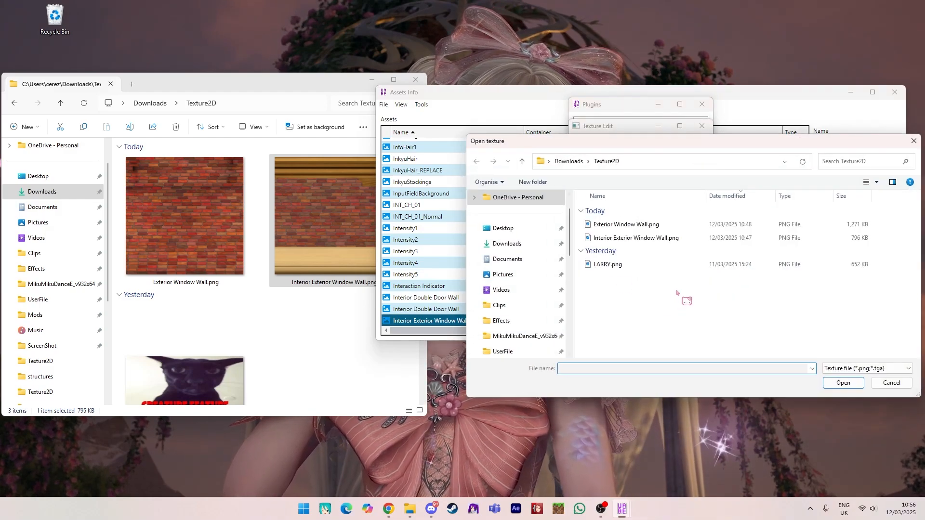
double_click(667, 242)
click(692, 241)
click(702, 252)
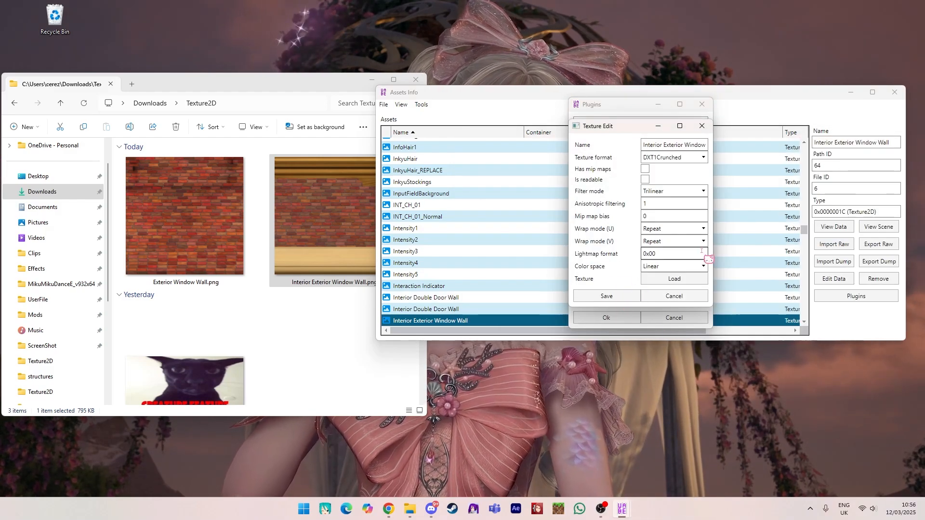
click(616, 297)
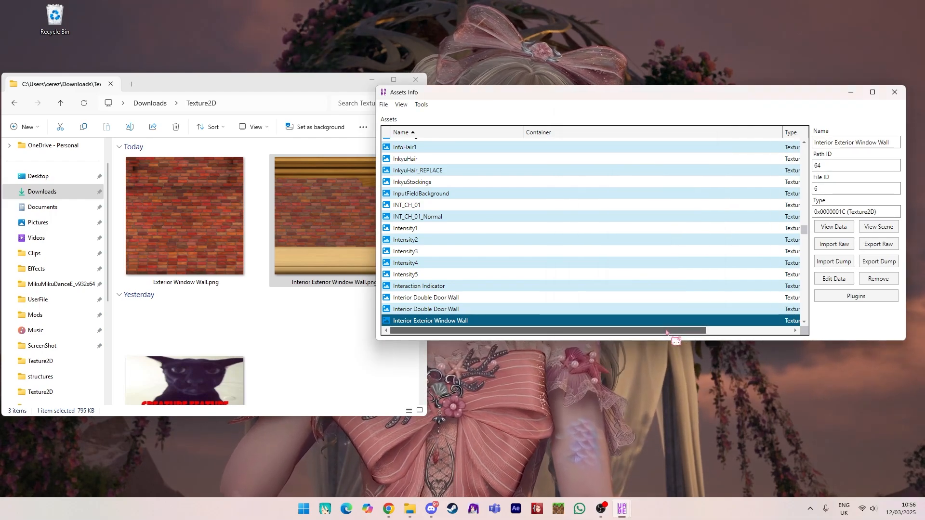
Step: Return to the start of the asset list and switch File Explorer to the Texture2D folder on the Desktop
drag(804, 230, 804, 129)
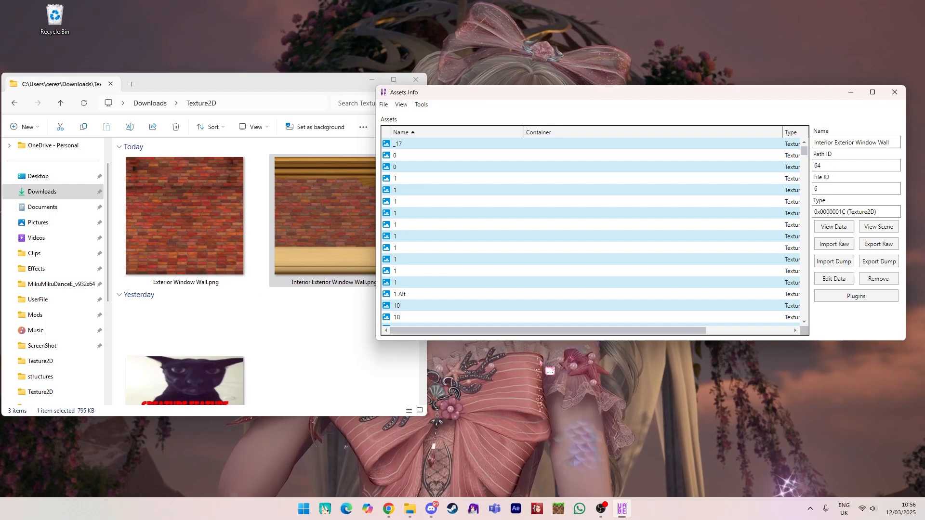
click(43, 192)
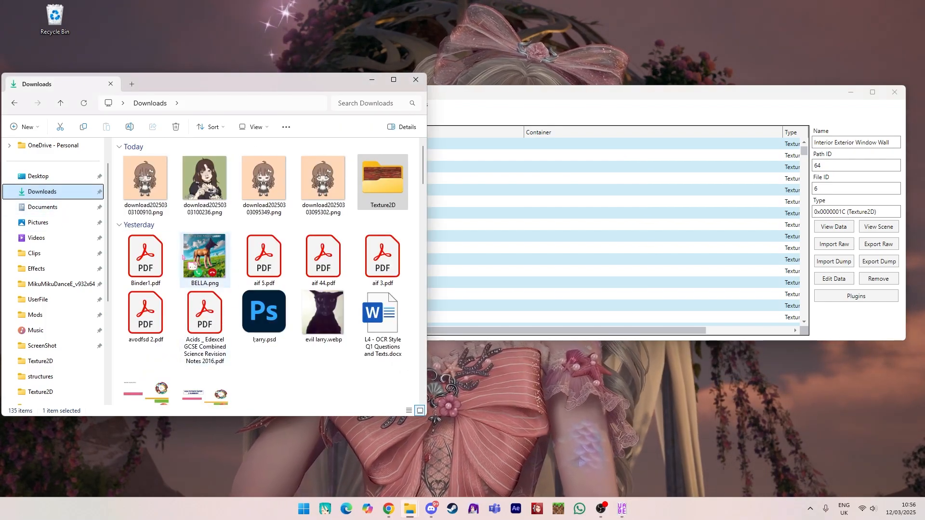
click(64, 209)
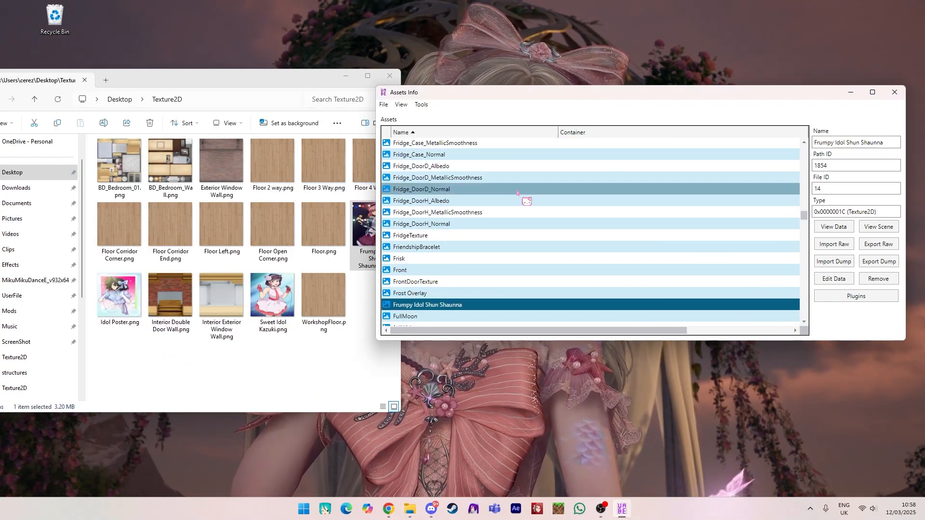
click(233, 388)
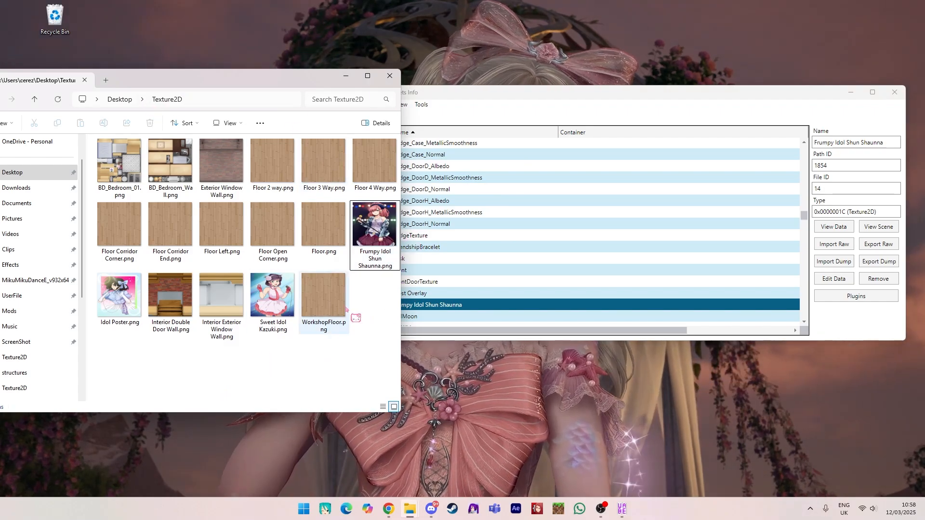
Step: Save the modified sharedassets12.assets, sharedassets3.assets and sharedassets10.assets files to the Texture2D folder on the Desktop
click(421, 223)
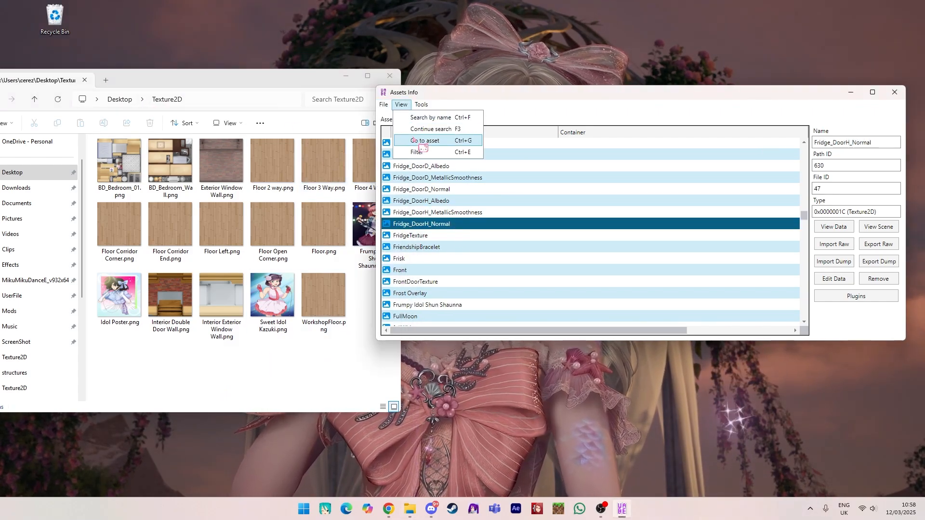
click(400, 141)
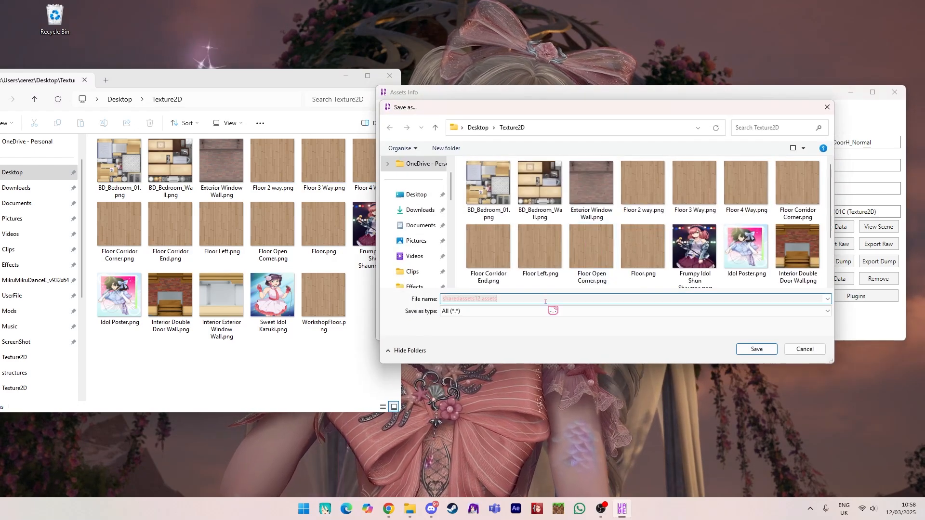
click(756, 349)
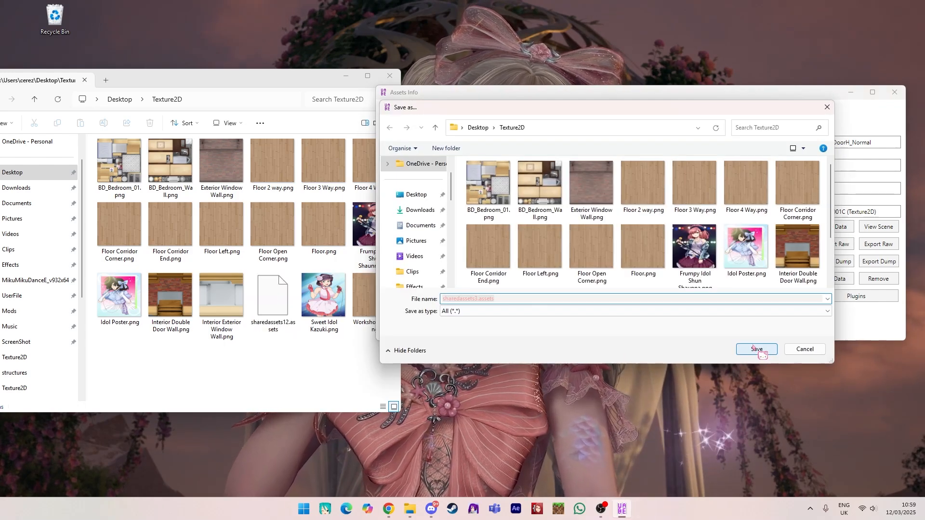
click(755, 347)
click(755, 348)
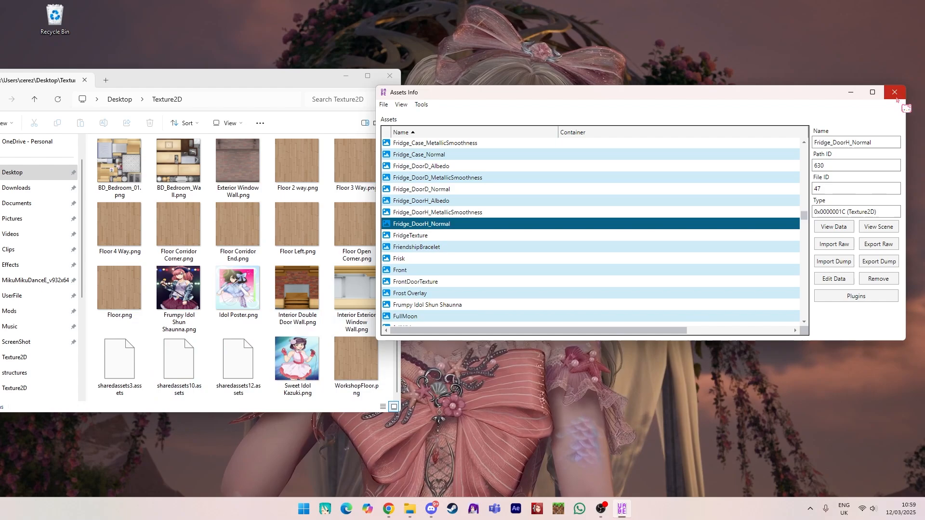
Step: Close the asset list window and select the sharedassets3, sharedassets10 and sharedassets12 .assets files in the Desktop's Texture2D folder
click(201, 364)
click(103, 370)
click(573, 201)
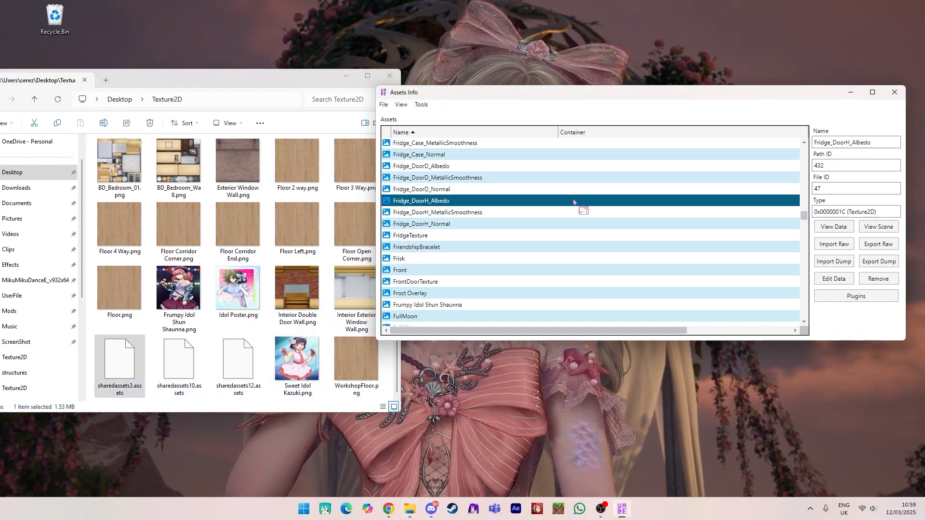
click(892, 94)
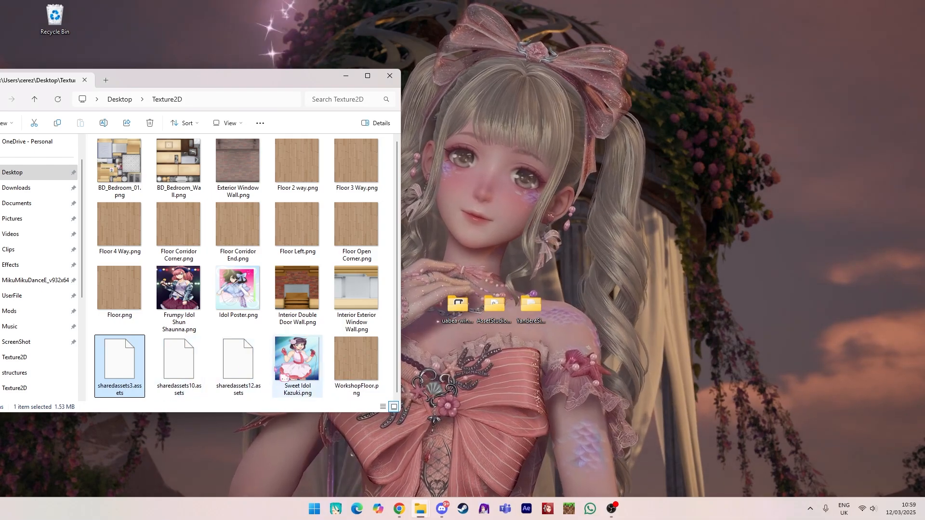
shift+click(226, 380)
Step: Open the YandereSimulator_Data folder inside the Desktop's YandereSimLauncher > YandereSimulator folder in a second File Explorer window beside Texture2D
drag(212, 82, 252, 83)
click(145, 81)
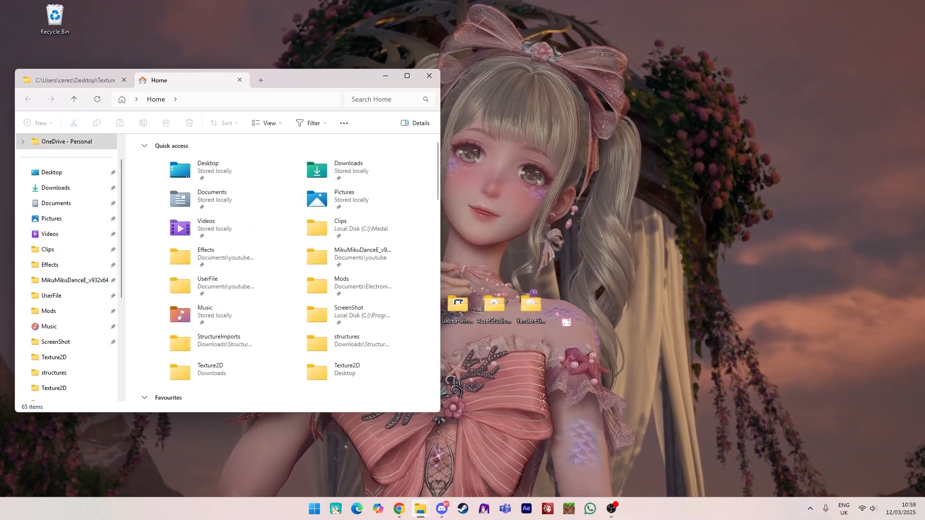
double_click(530, 304)
drag(264, 85, 656, 84)
double_click(578, 165)
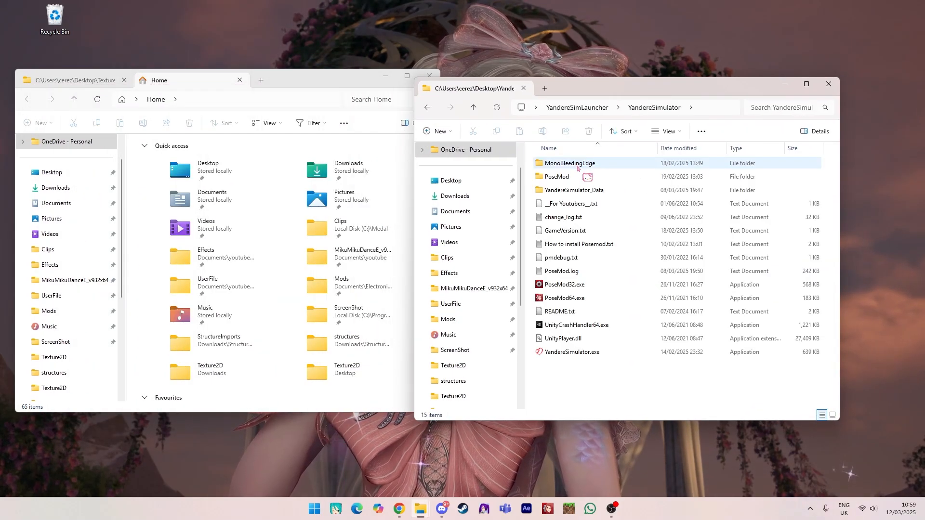
double_click(589, 194)
Step: Move the three selected .assets files from Texture2D into YandereSimulator_Data, replacing the files of the same names
click(86, 81)
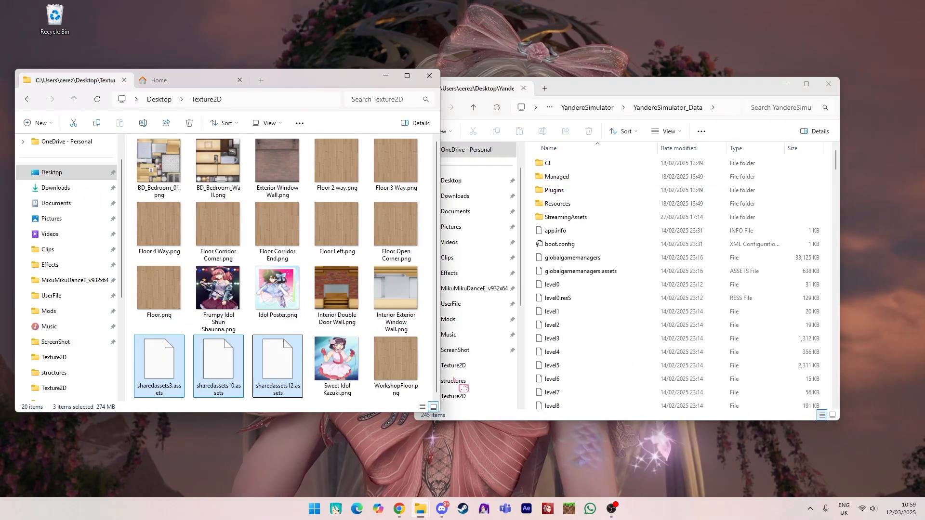
drag(597, 278, 597, 278)
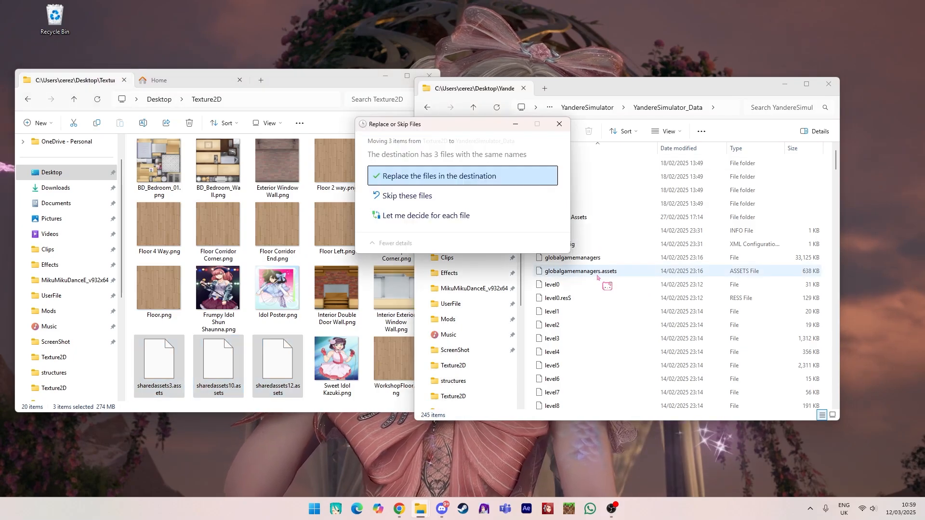
click(428, 177)
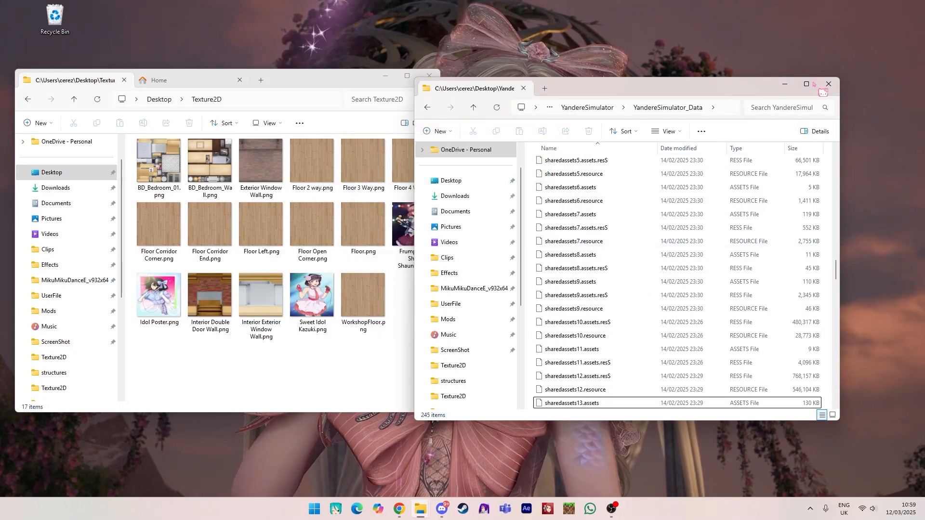
Step: Close both File Explorer windows and launch the game with PoseMod64
click(827, 85)
click(438, 77)
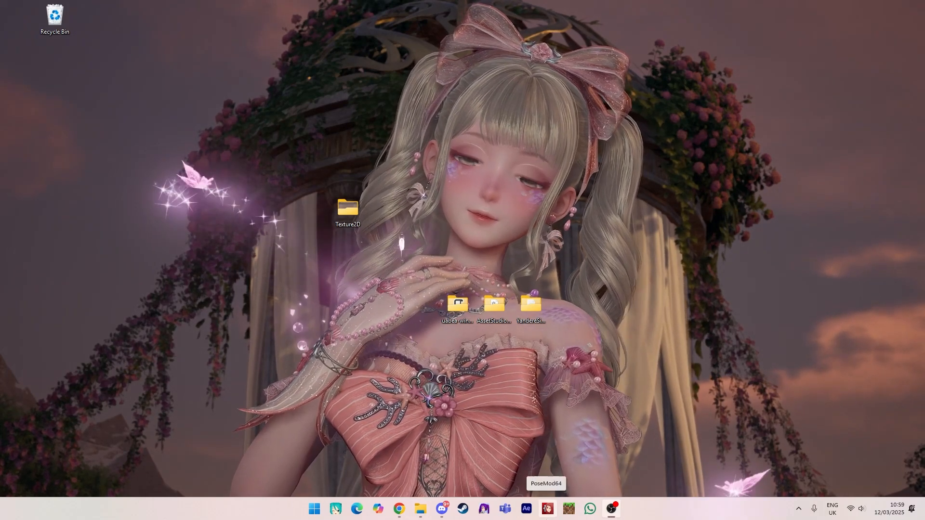
click(548, 509)
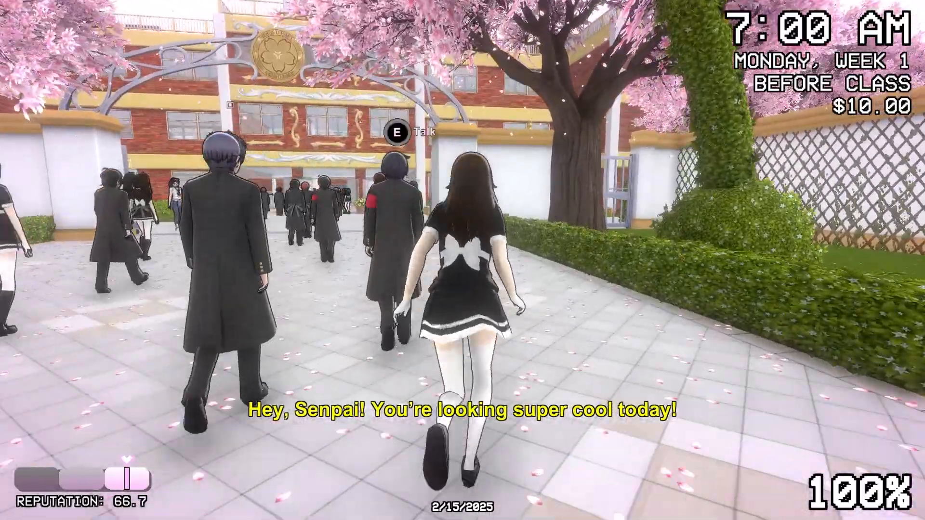
Step: Walk through the school gate into the courtyard and examine the exterior wall textures of the school building
key(w)
key(a)
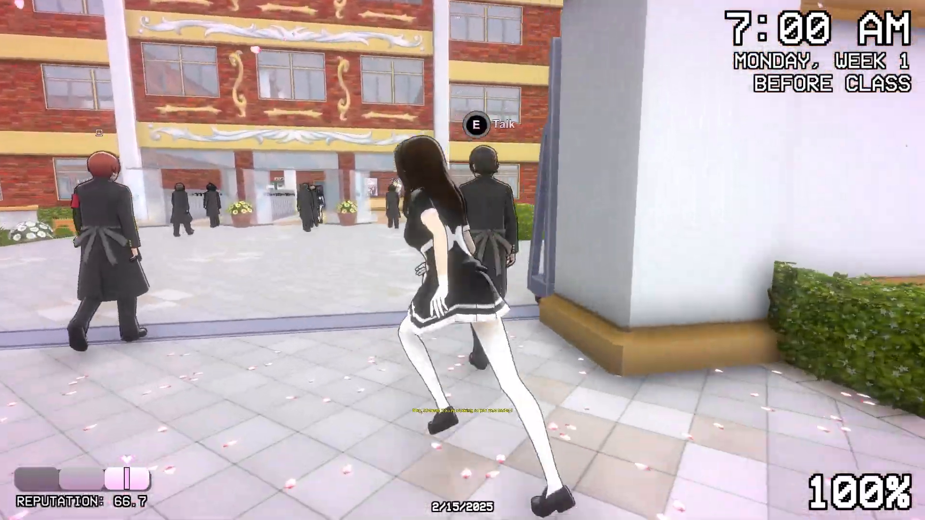
key(d)
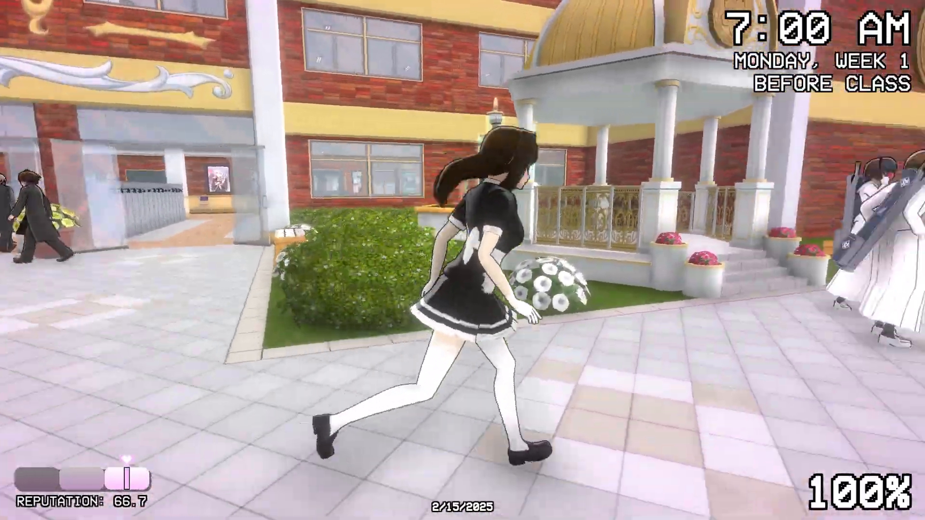
key(a)
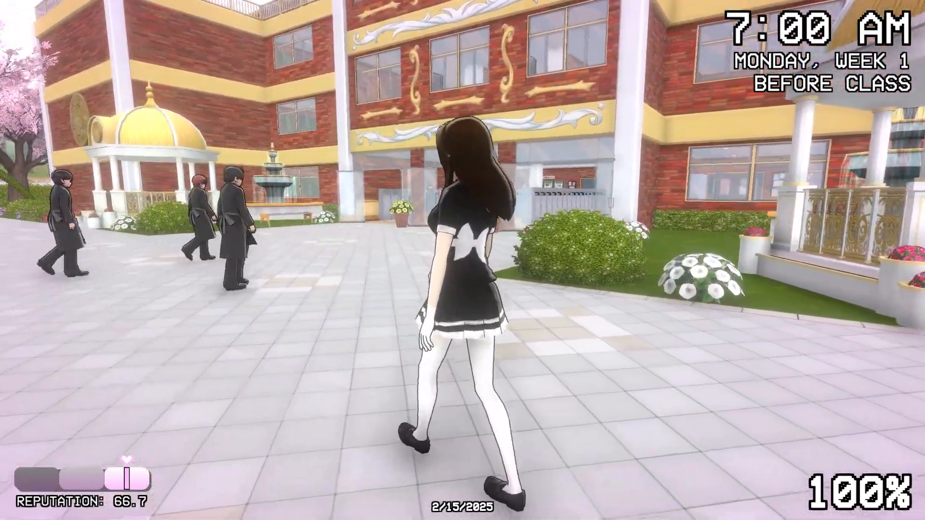
key(w)
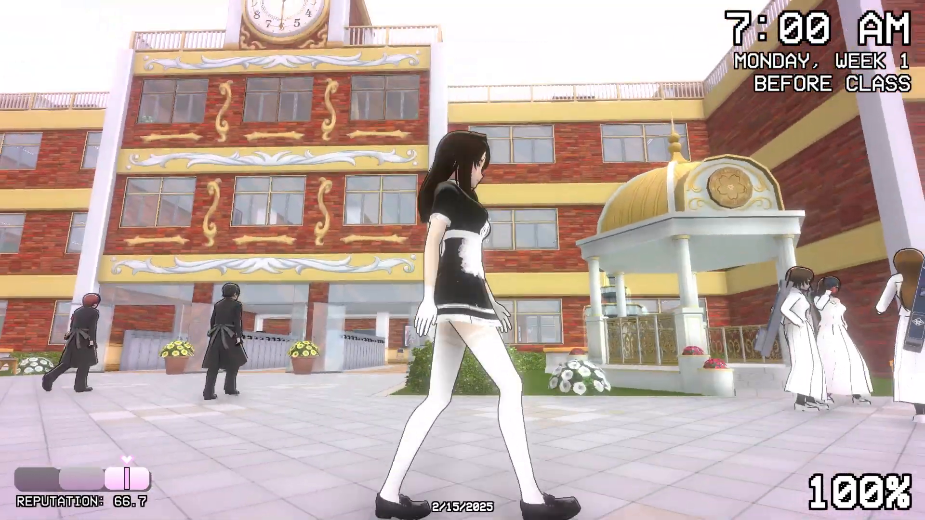
key(s)
key(shift+w)
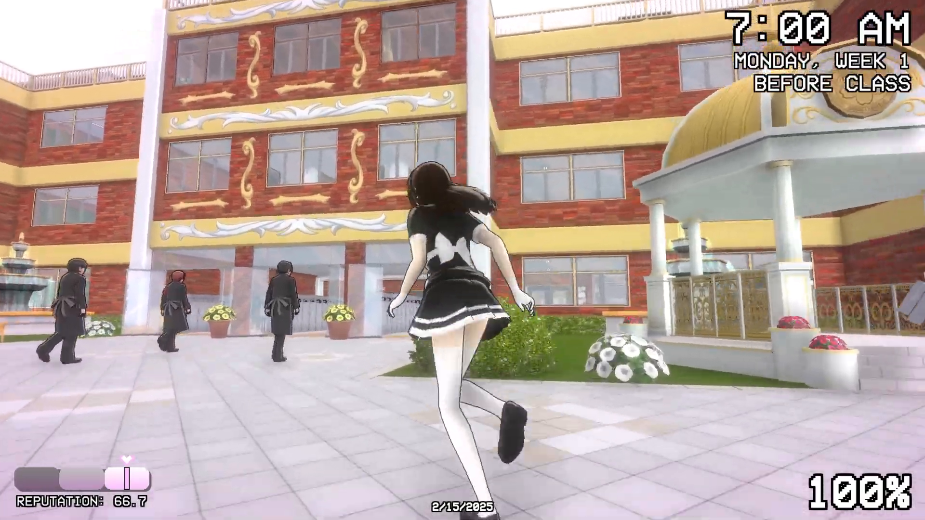
Step: Enter the school building and examine the wall textures in the corridor beside Class 1-2
key(a)
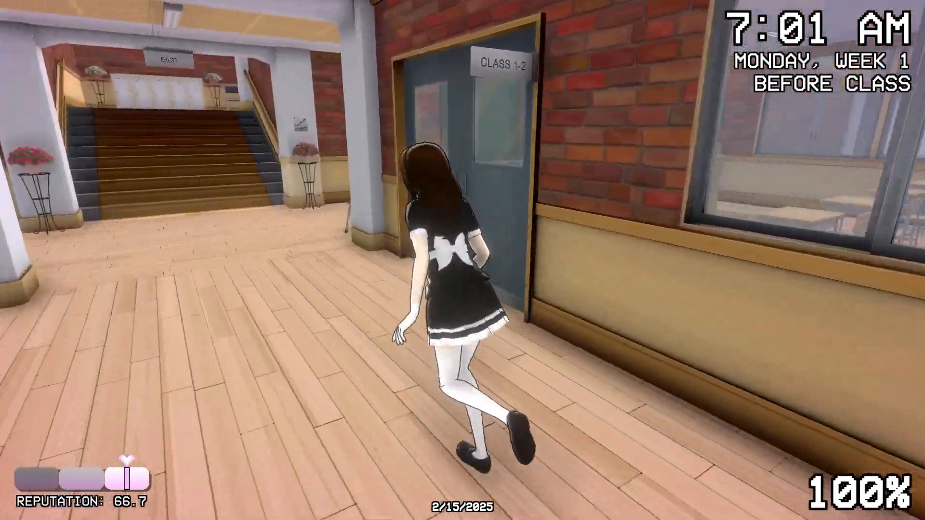
key(a)
key(s)
key(w)
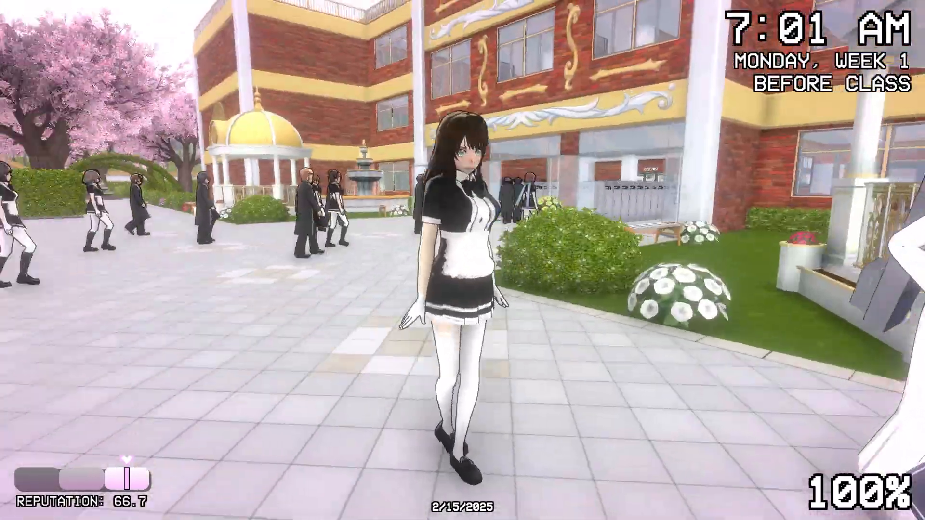
Step: Change the player character's appearance to long brown curled hair with pink ribbons and leg warmers
key(w)
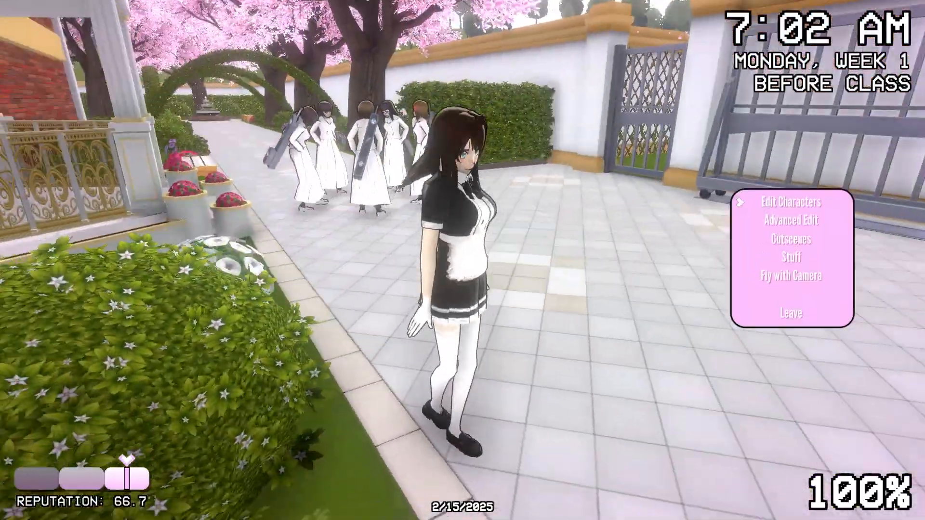
key(Return)
key(Return)
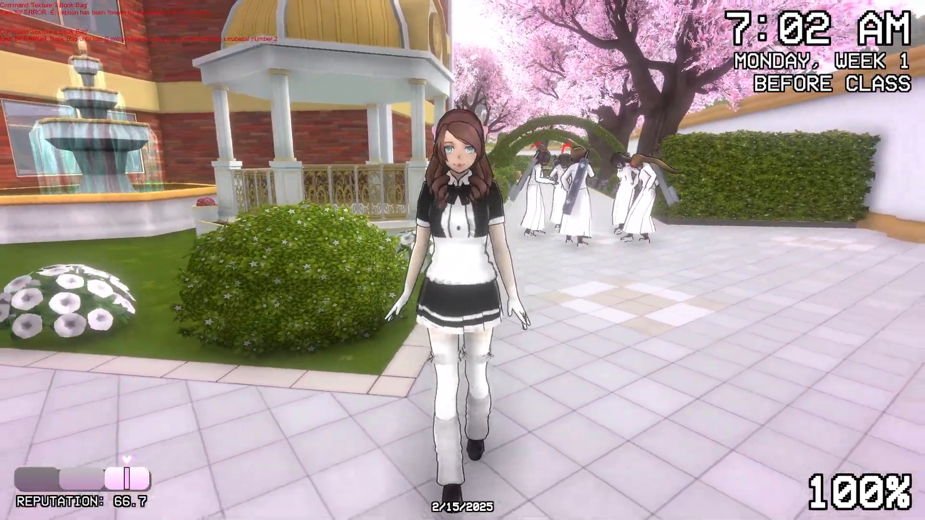
key(a)
key(d)
key(w)
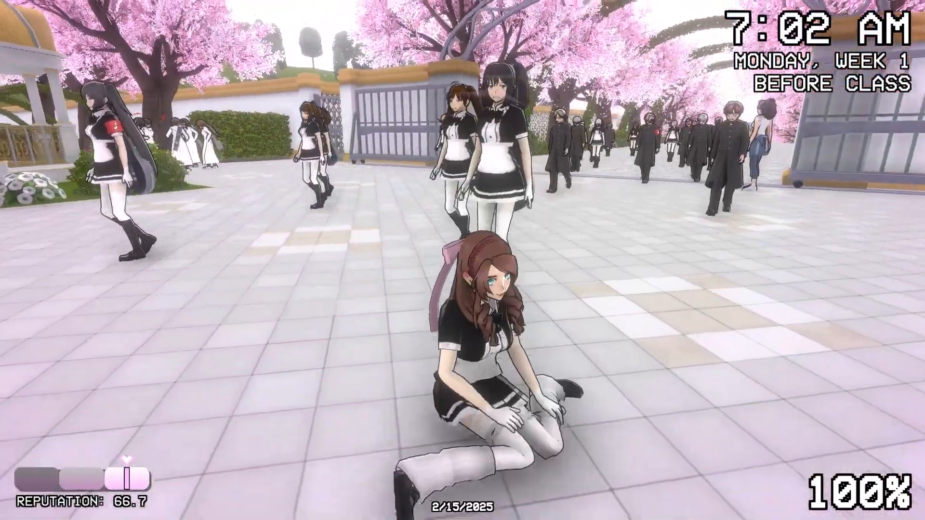
key(ctrl)
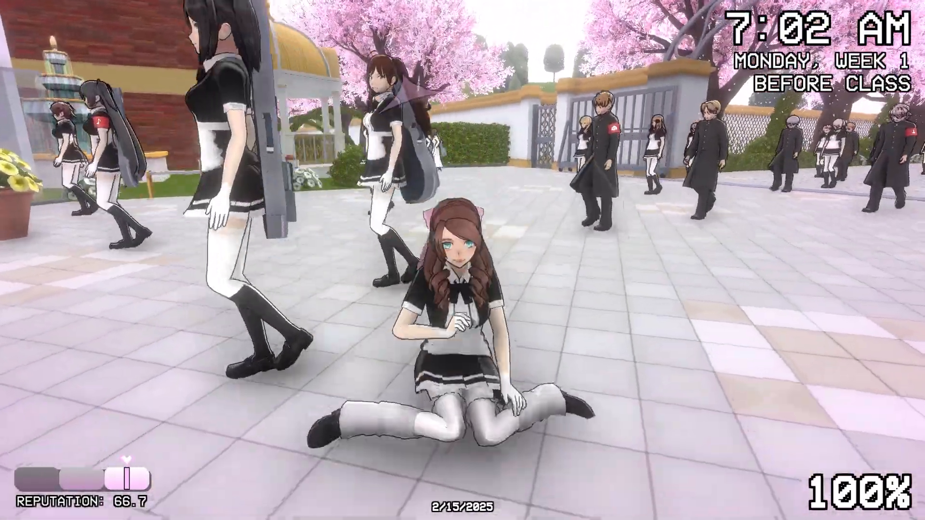
key(c)
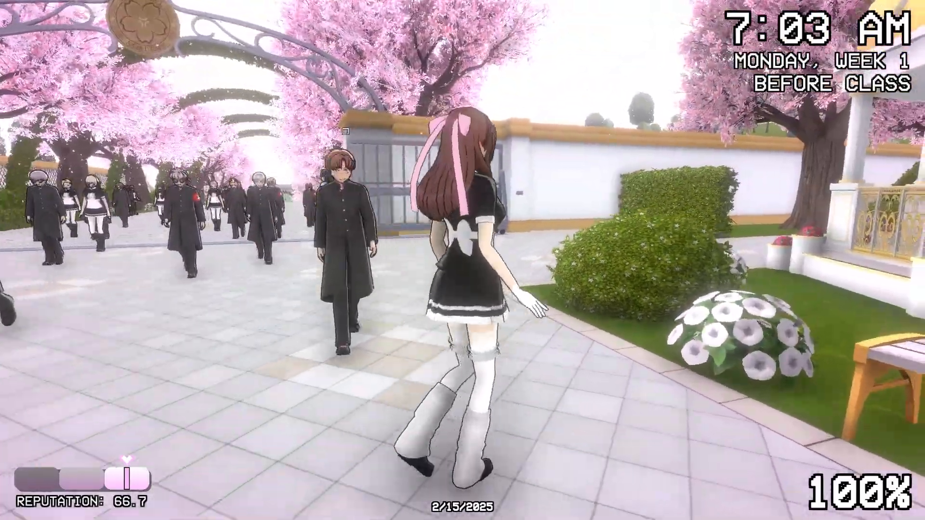
key(w)
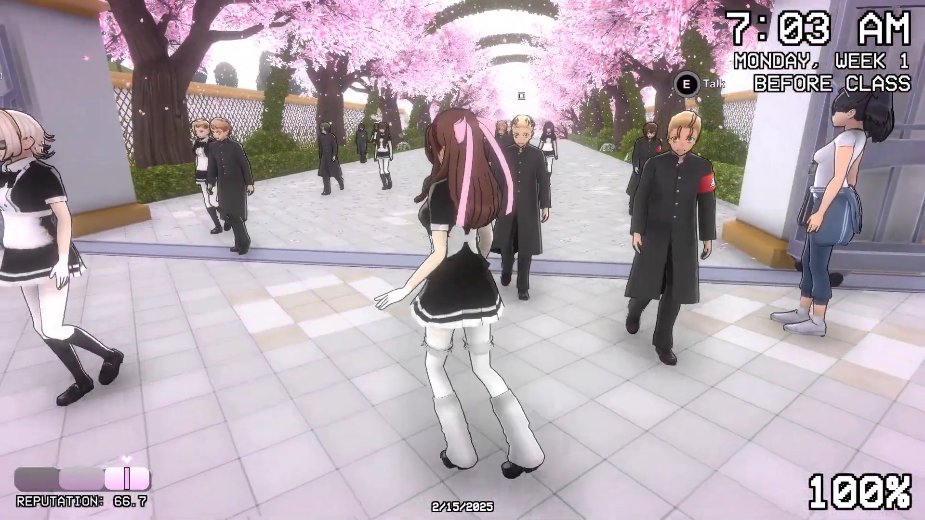
Step: Walk through the locker area and along the ground-floor corridors past the west stairs to examine the interior wall textures
key(w)
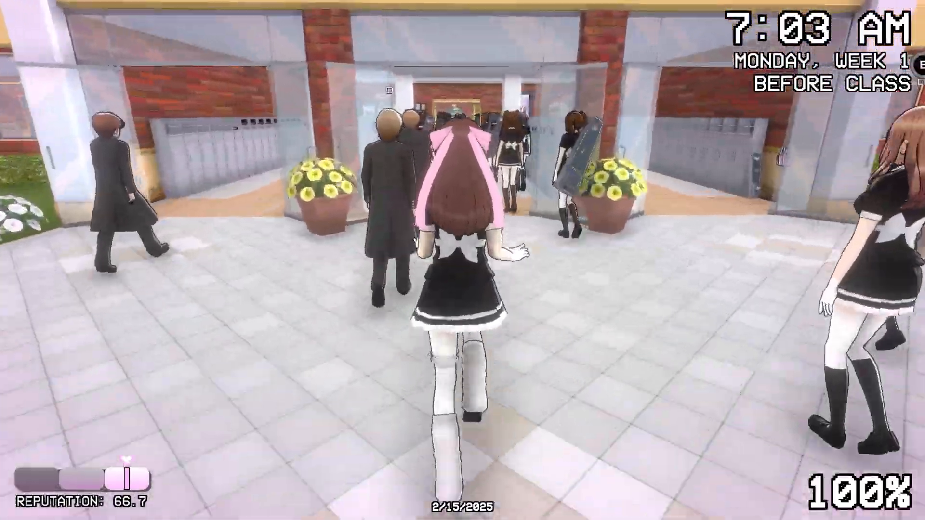
key(w)
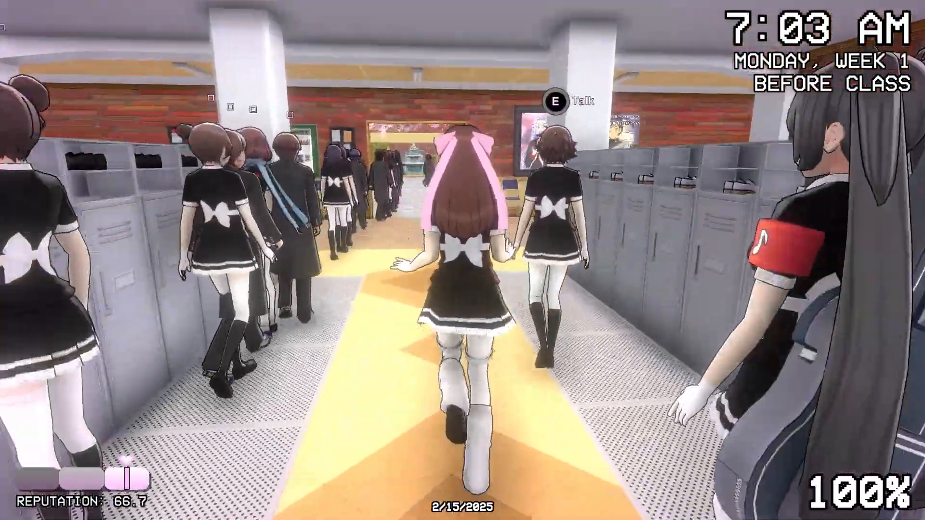
key(w)
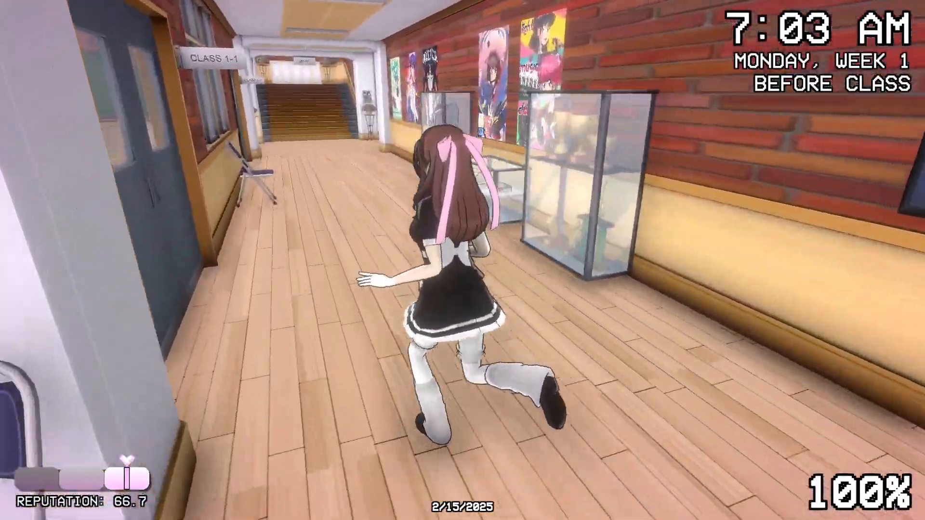
key(w)
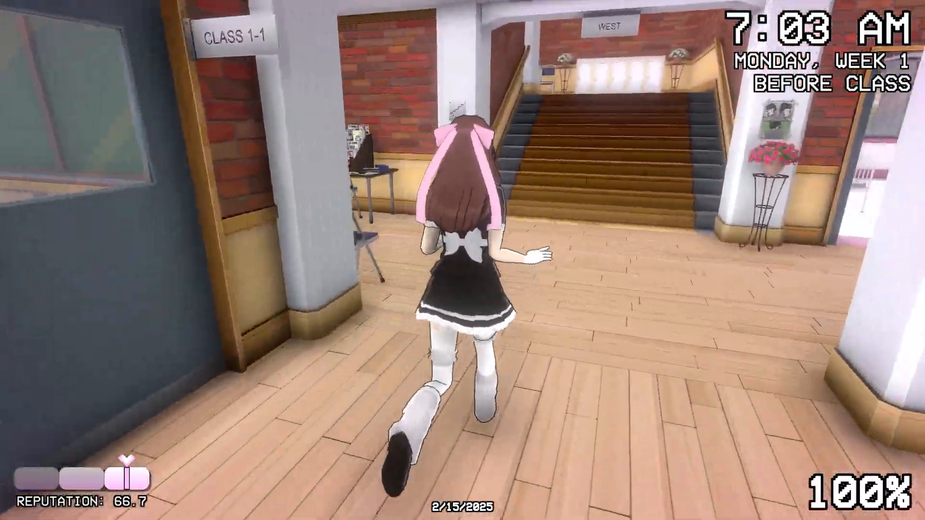
key(w)
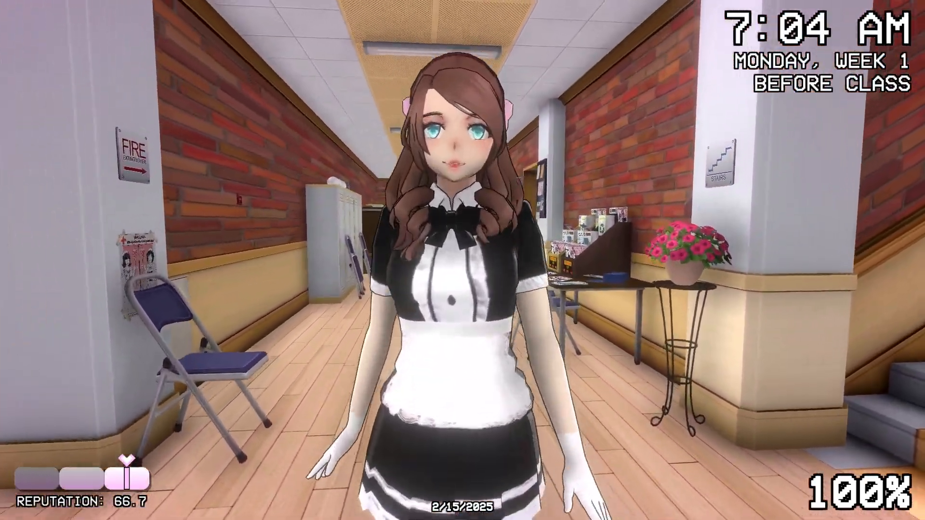
scroll(463, 260, down, 3)
scroll(462, 260, up, 5)
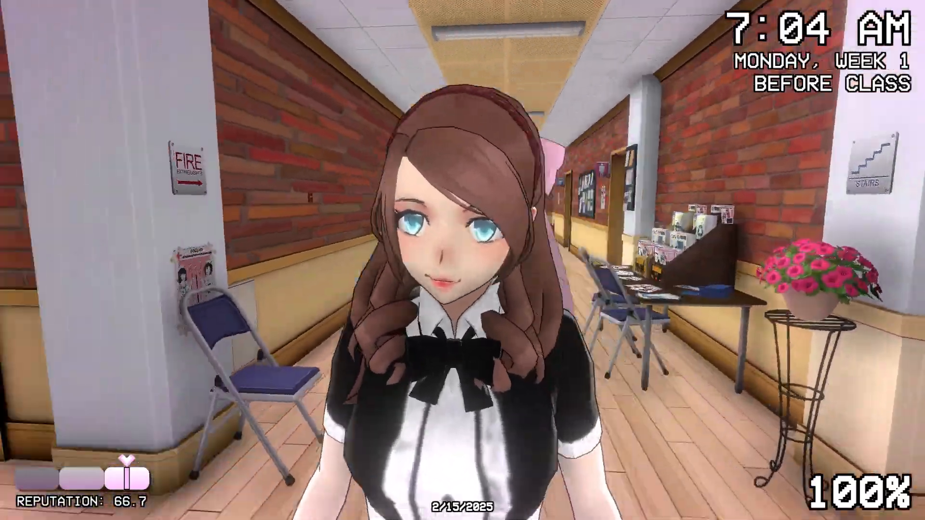
scroll(463, 260, down, 5)
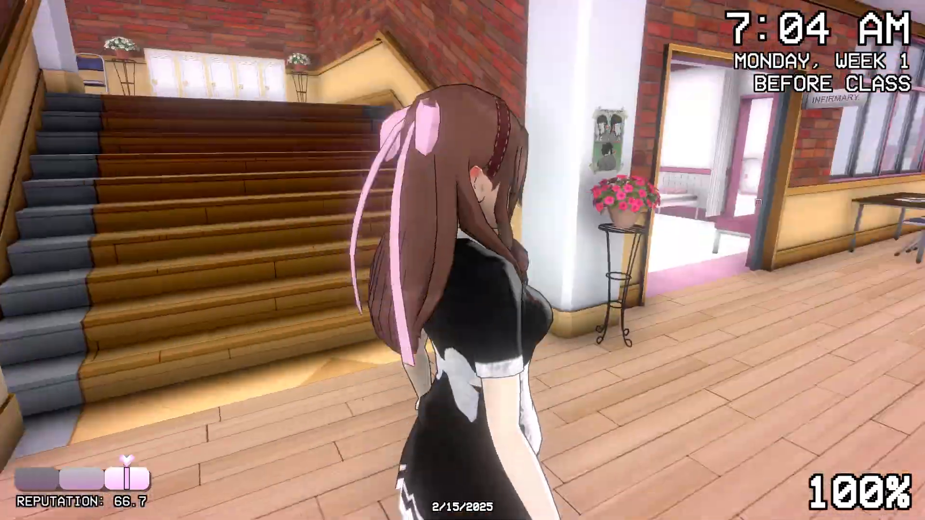
key(w)
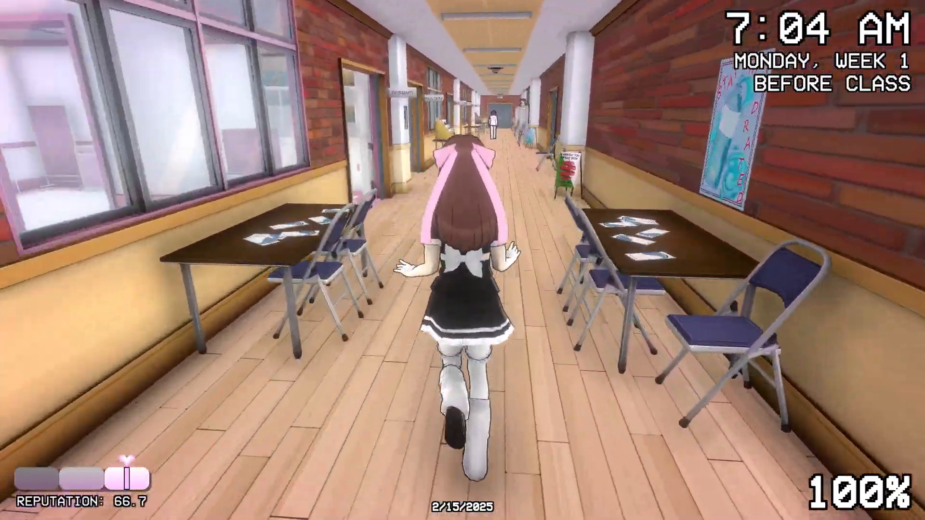
key(w)
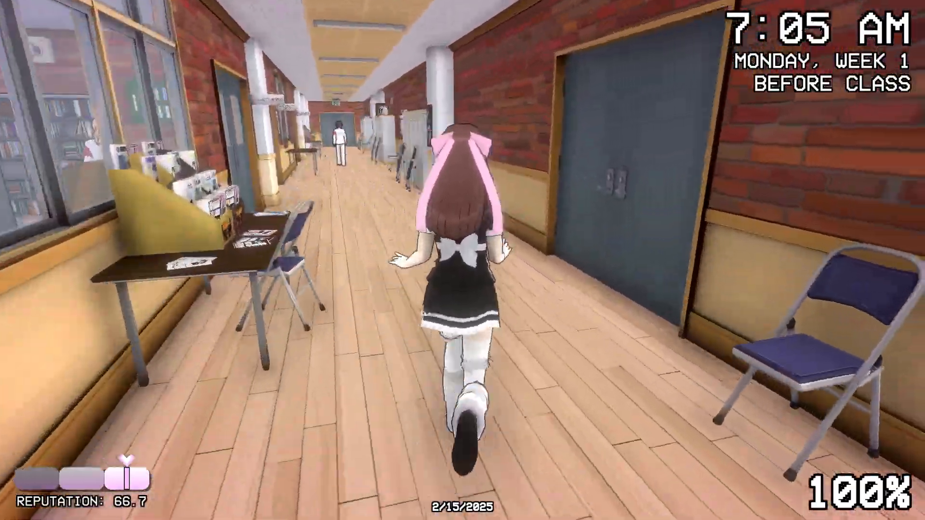
Step: Run from the corridor through the central courtyard and locker area to the front entrance to examine the brick wall textures
key(w)
key(e)
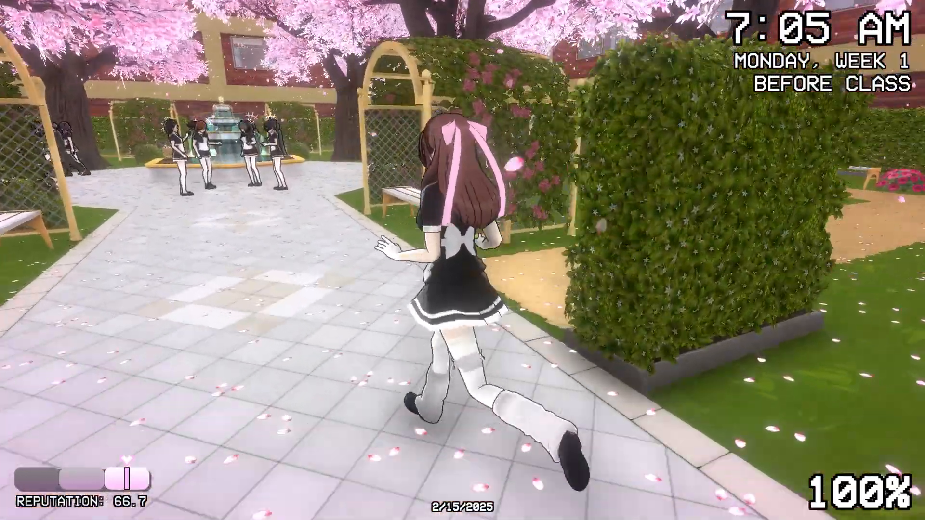
key(w)
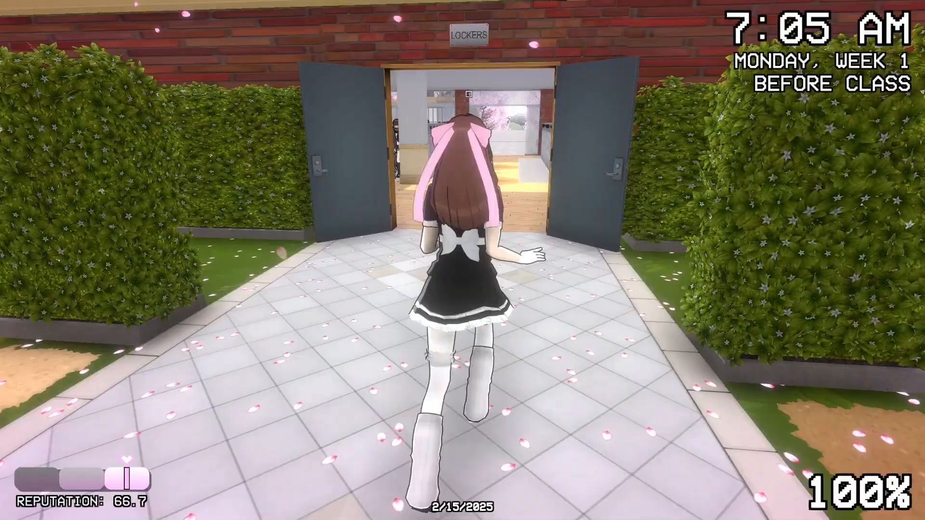
key(w)
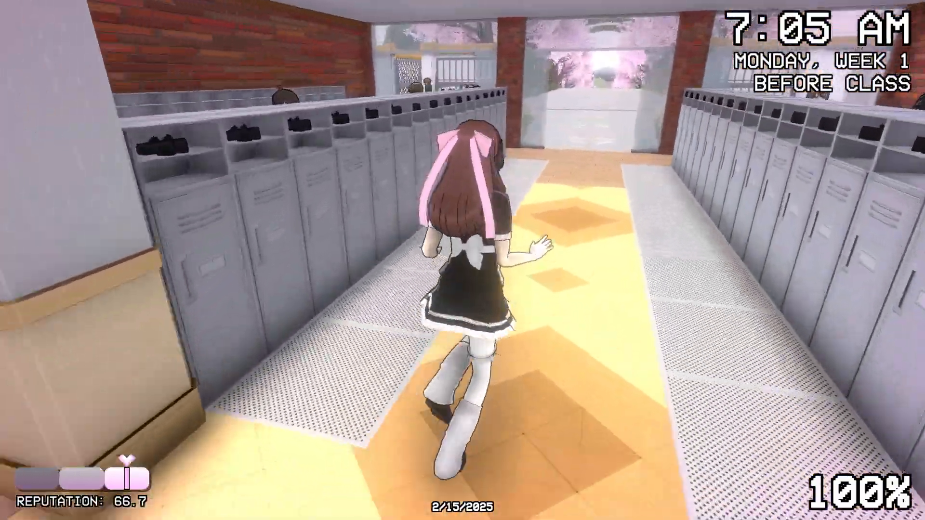
key(w)
key(s)
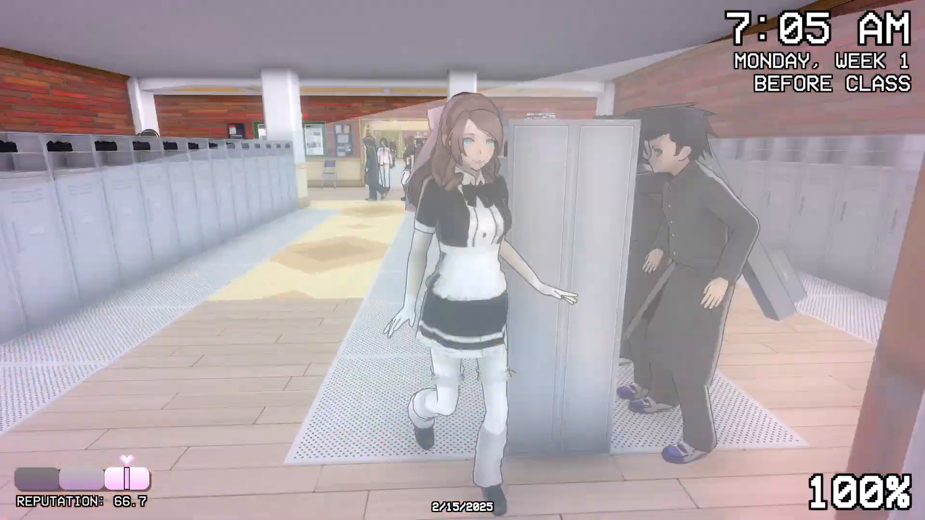
key(s)
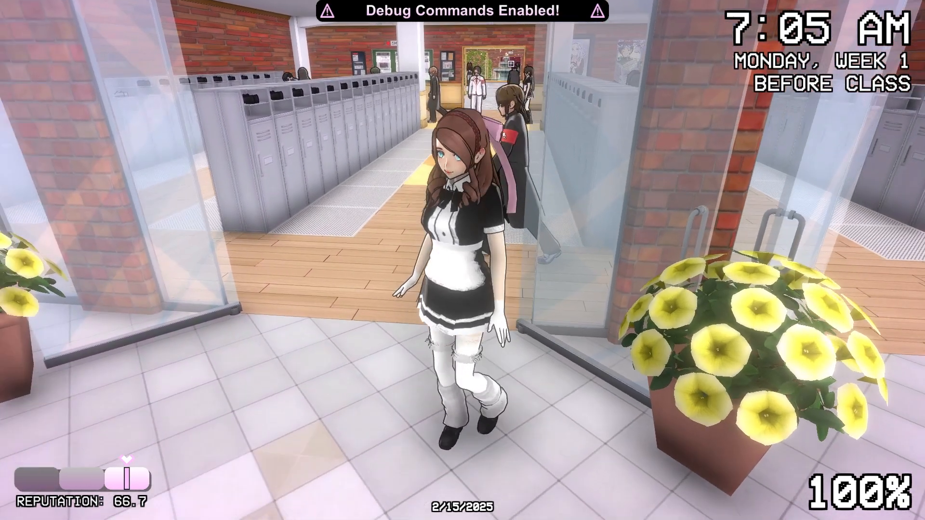
key(s)
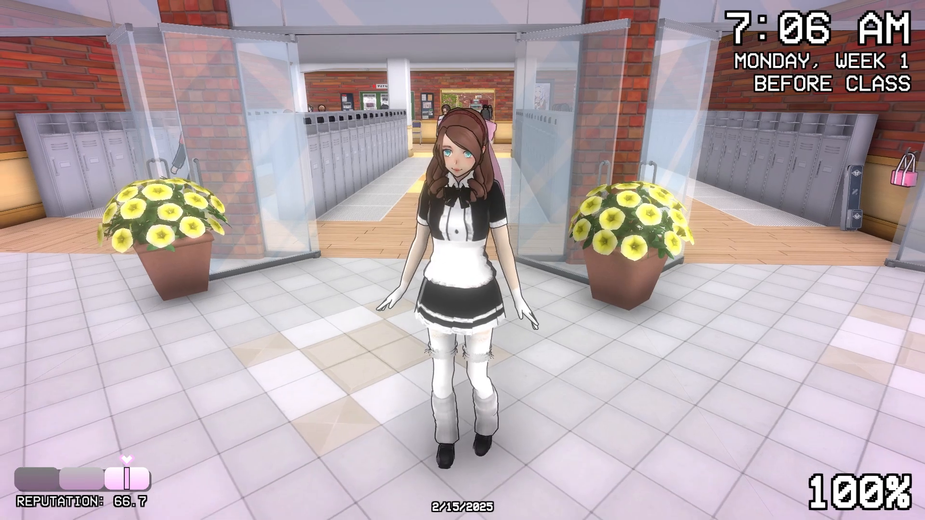
Step: Activate Pose Mode from the easter egg list after viewing the debug commands
key(backslash)
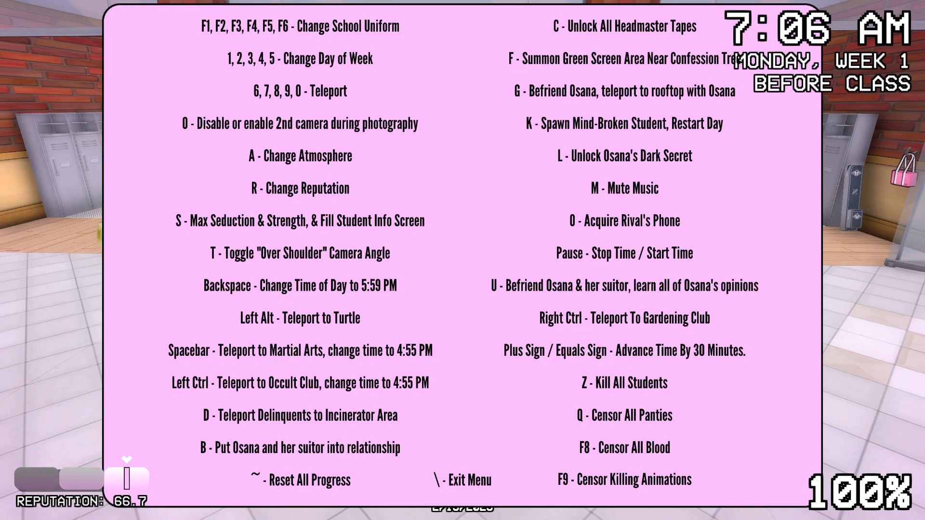
key(backslash)
key(slash)
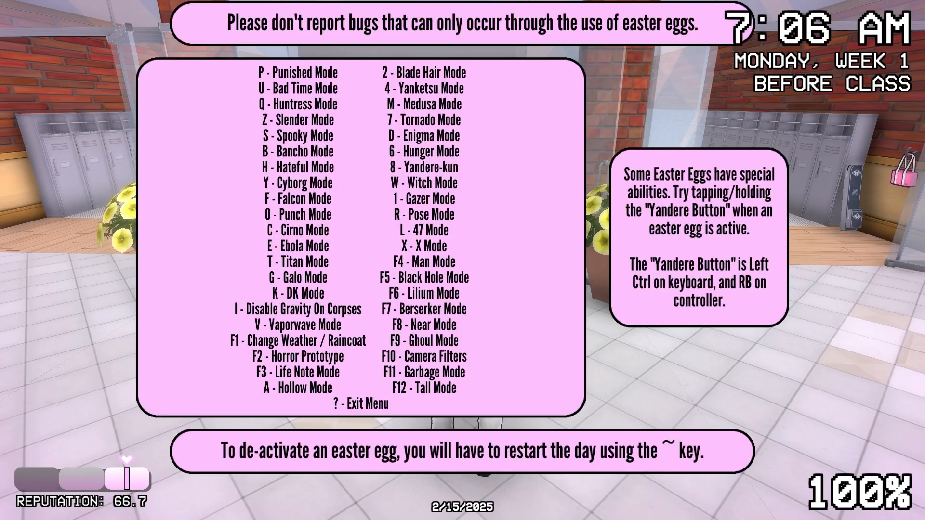
key(r)
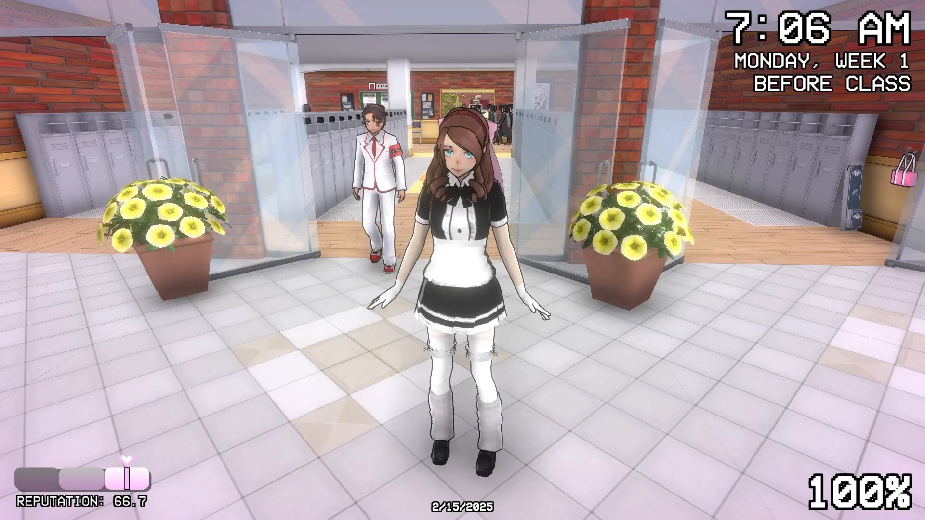
Step: Walk up to the white-uniformed student at the entrance and open the list of animations he can perform
key(w)
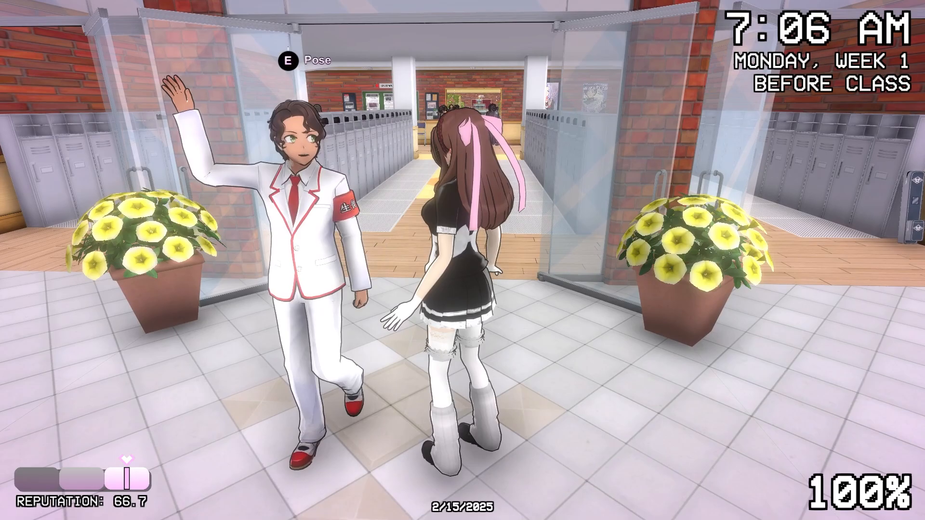
key(e)
key(Down)
key(Up)
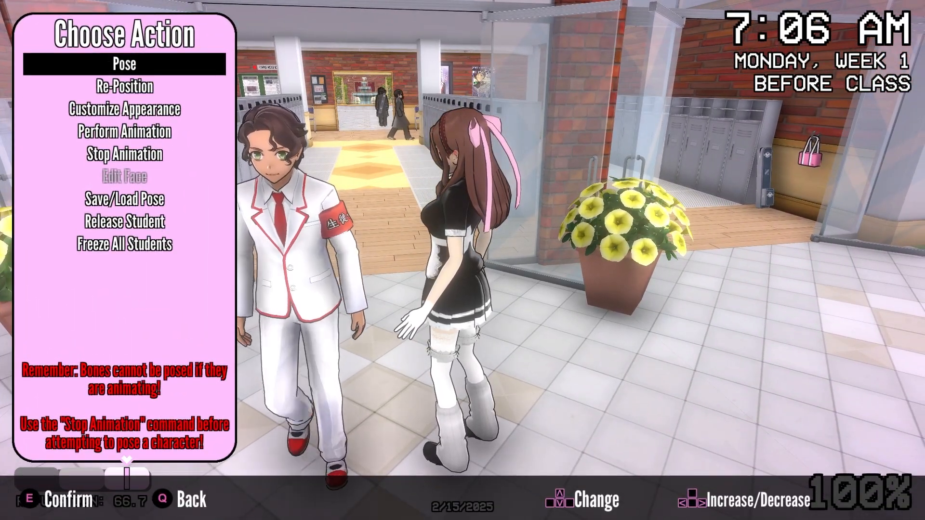
key(Down)
key(Down)
key(Down)
key(Down)
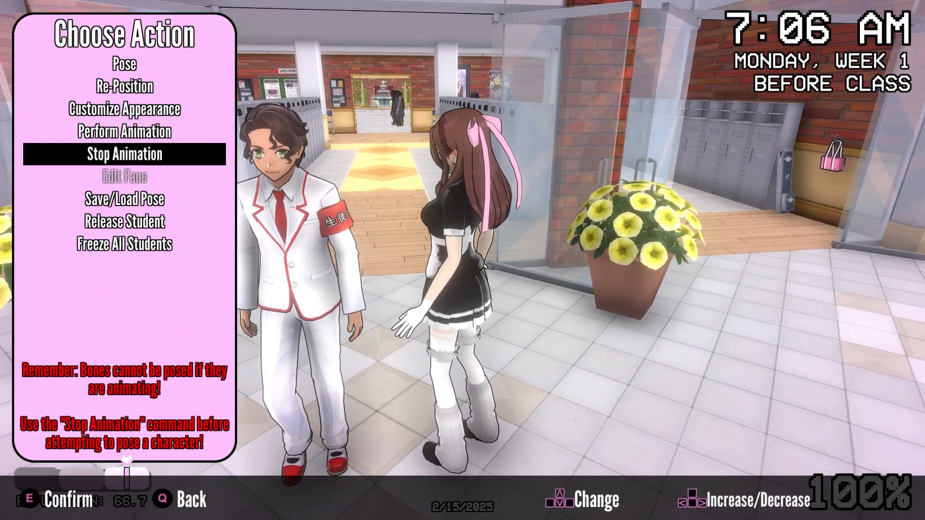
key(Up)
key(Up)
key(Up)
key(Down)
key(Down)
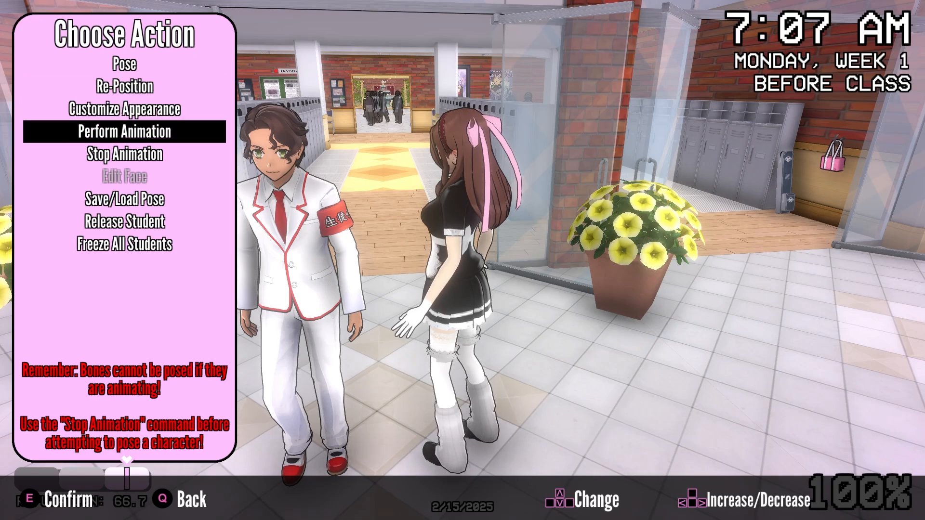
key(e)
Step: Try out animations on the white-uniformed student, leave him in one lying on the ground, and exit posing
key(Down)
key(Down)
key(Down)
key(Down)
key(Down)
key(Down)
key(Down)
key(Down)
key(Down)
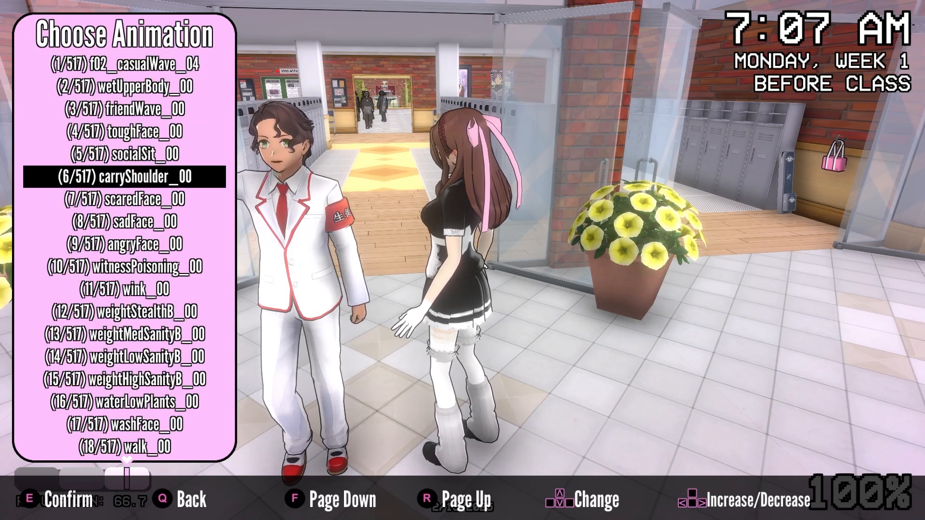
key(Down)
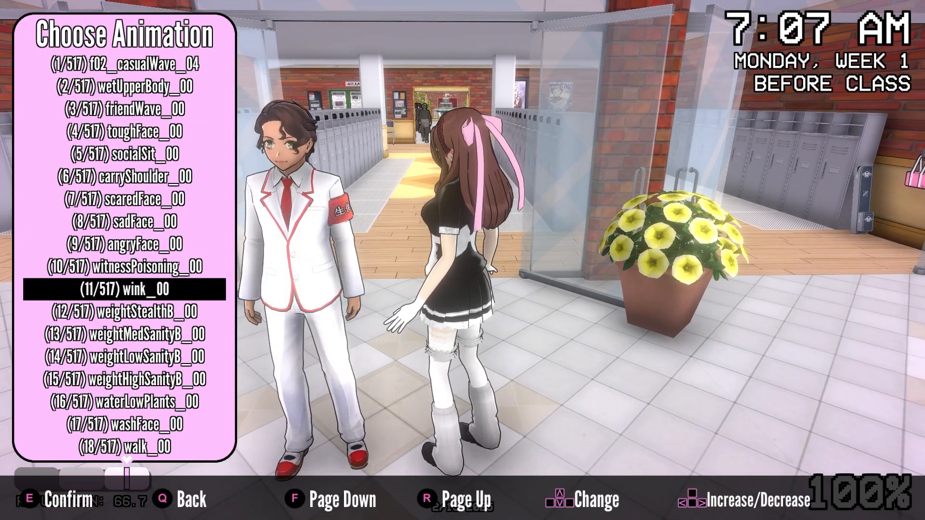
key(Down)
key(Down)
key(q)
key(q)
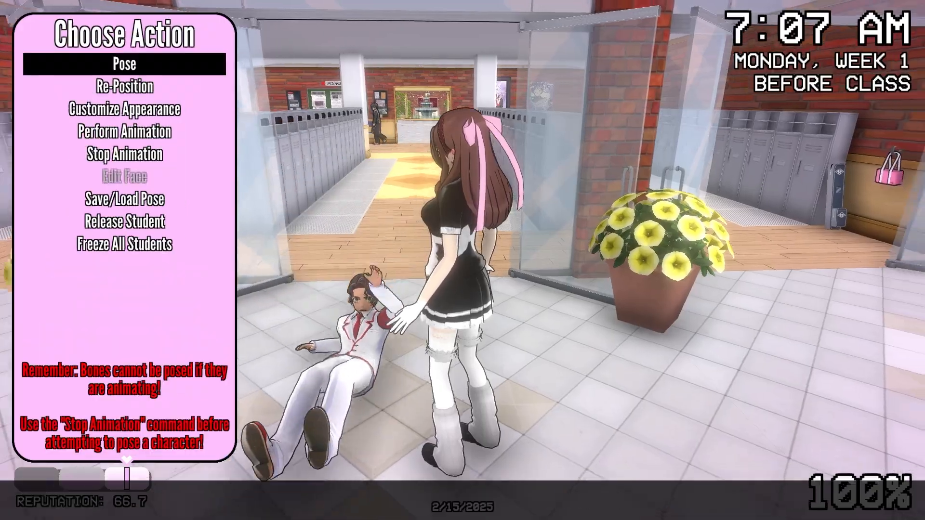
Step: Walk along the school front past the fountain and gazebo toward the gate to examine the exterior brick walls
key(w)
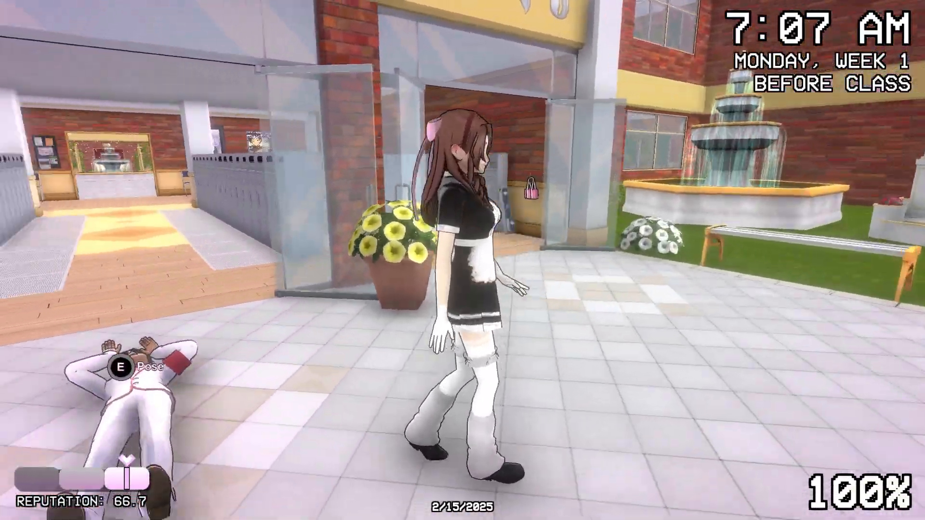
key(s)
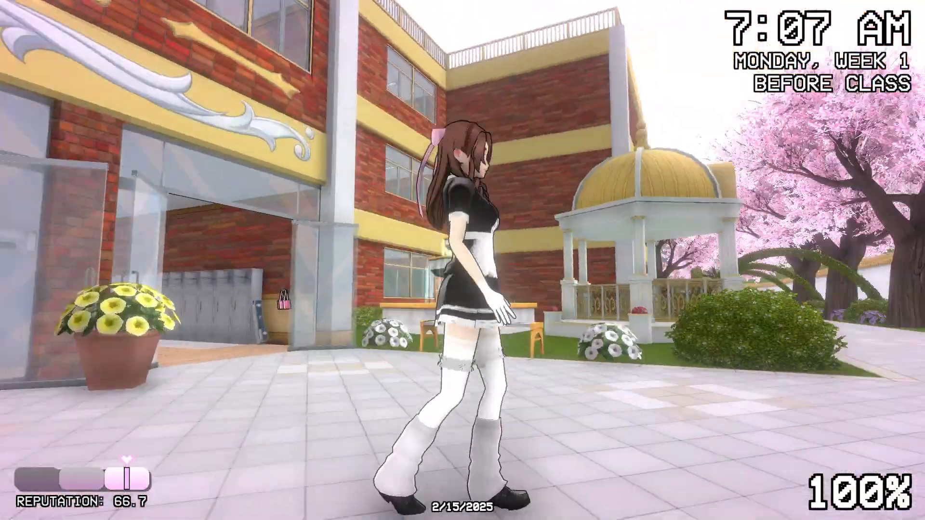
key(w)
key(shift)
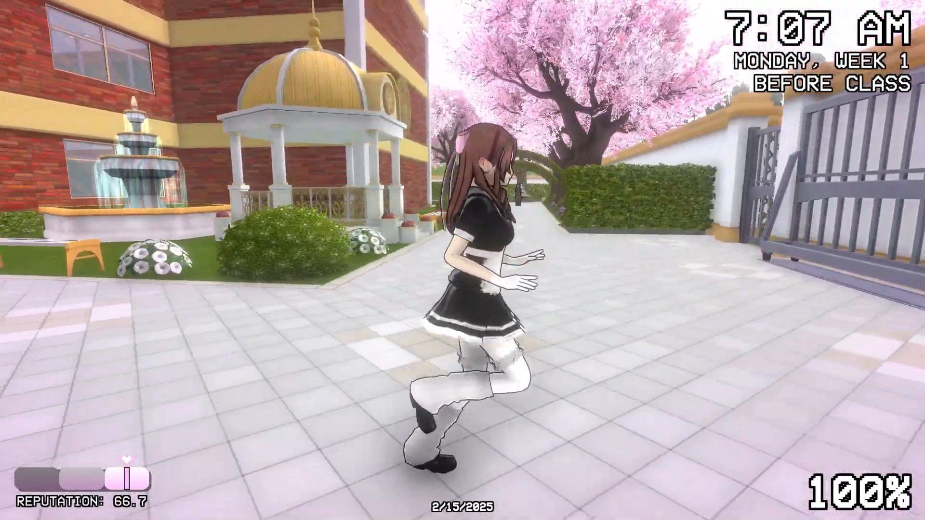
key(d)
key(shift)
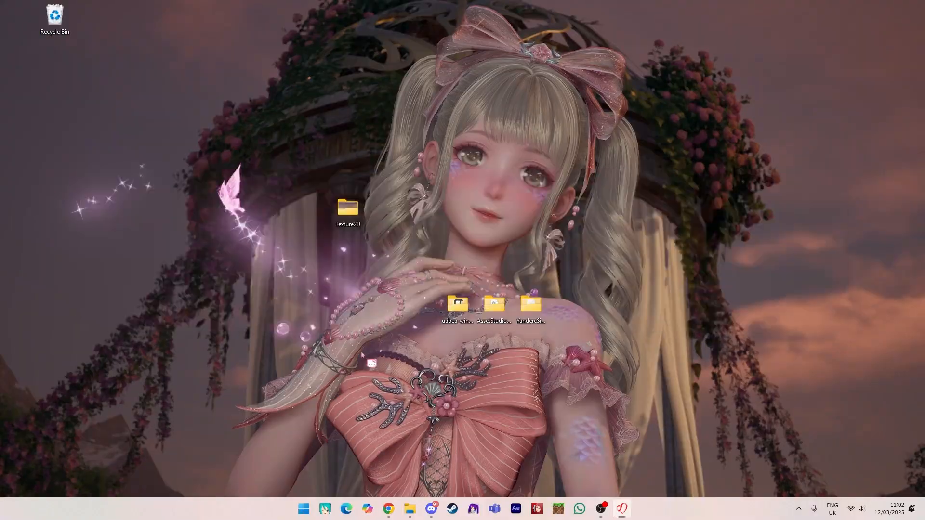